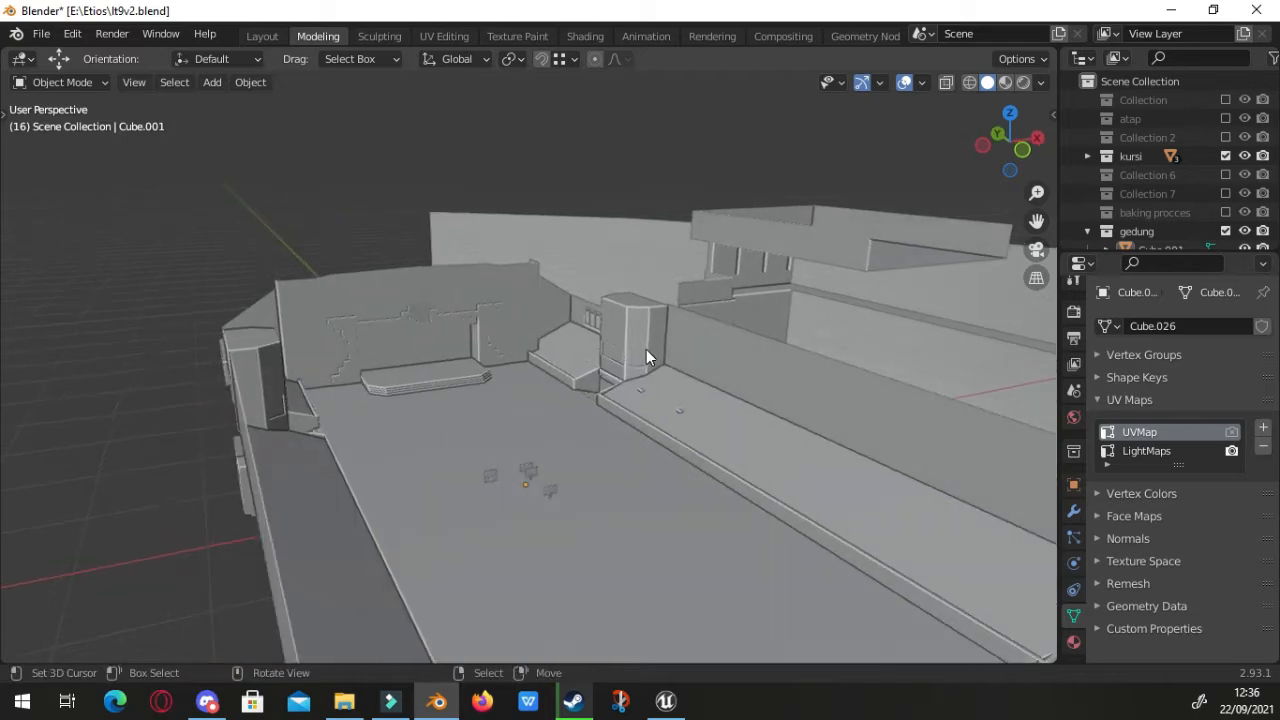
Select the main building mesh Cube.001 and examine its stage wall, corner towers and stands from several angles
{"action": "scroll", "coordinate": [619, 348], "scroll_direction": "up", "scroll_amount": 3}
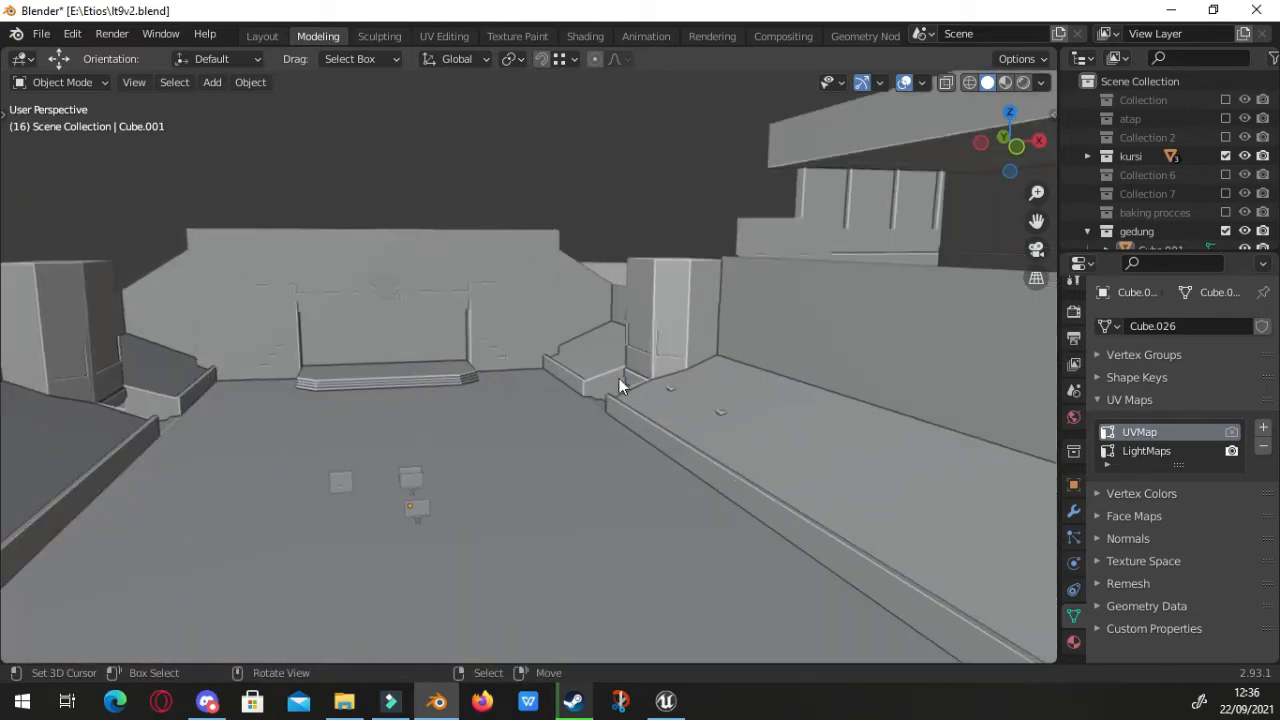
{"action": "left_click", "coordinate": [630, 377]}
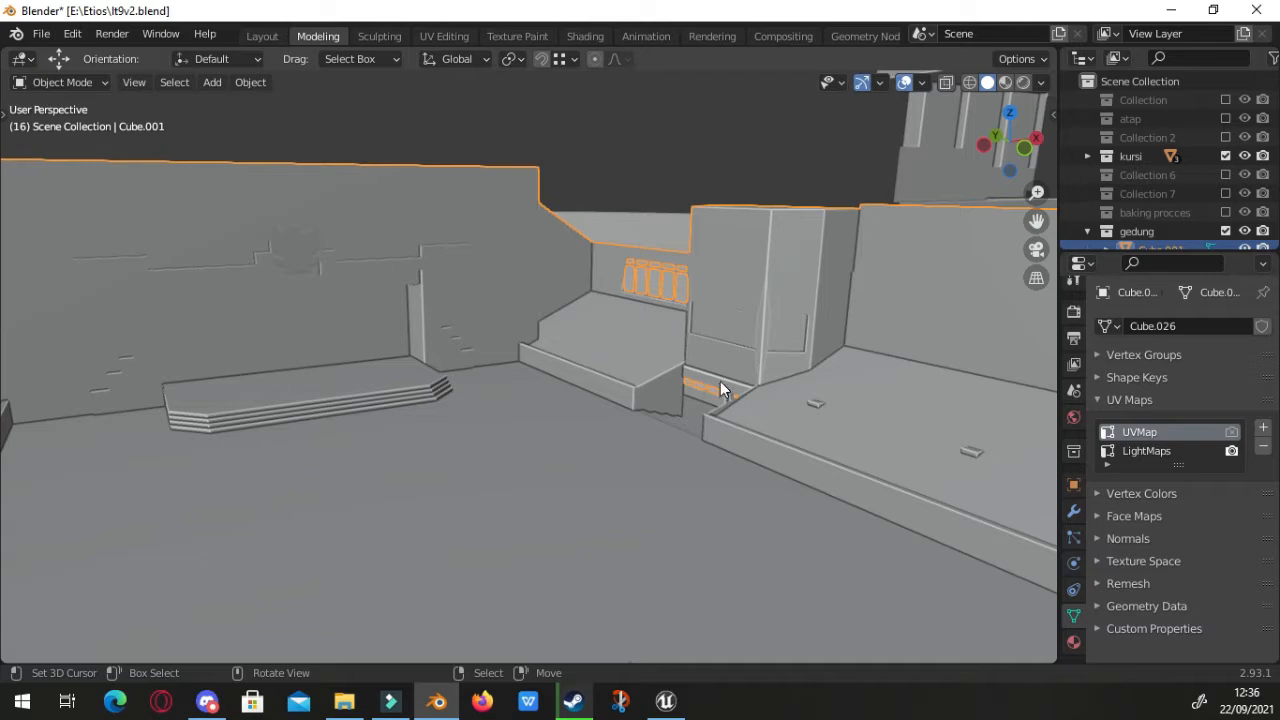
{"action": "left_click", "coordinate": [681, 158]}
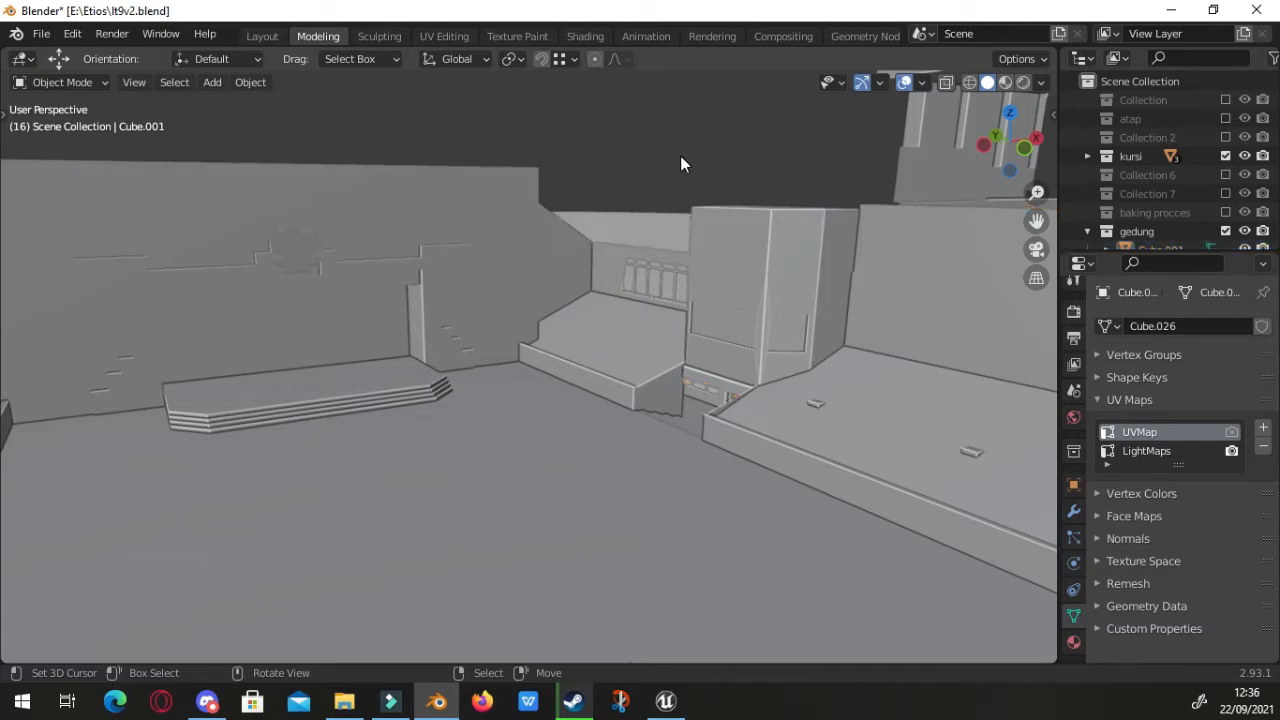
{"action": "middle_click_drag", "start_coordinate": [668, 268], "coordinate": [650, 283]}
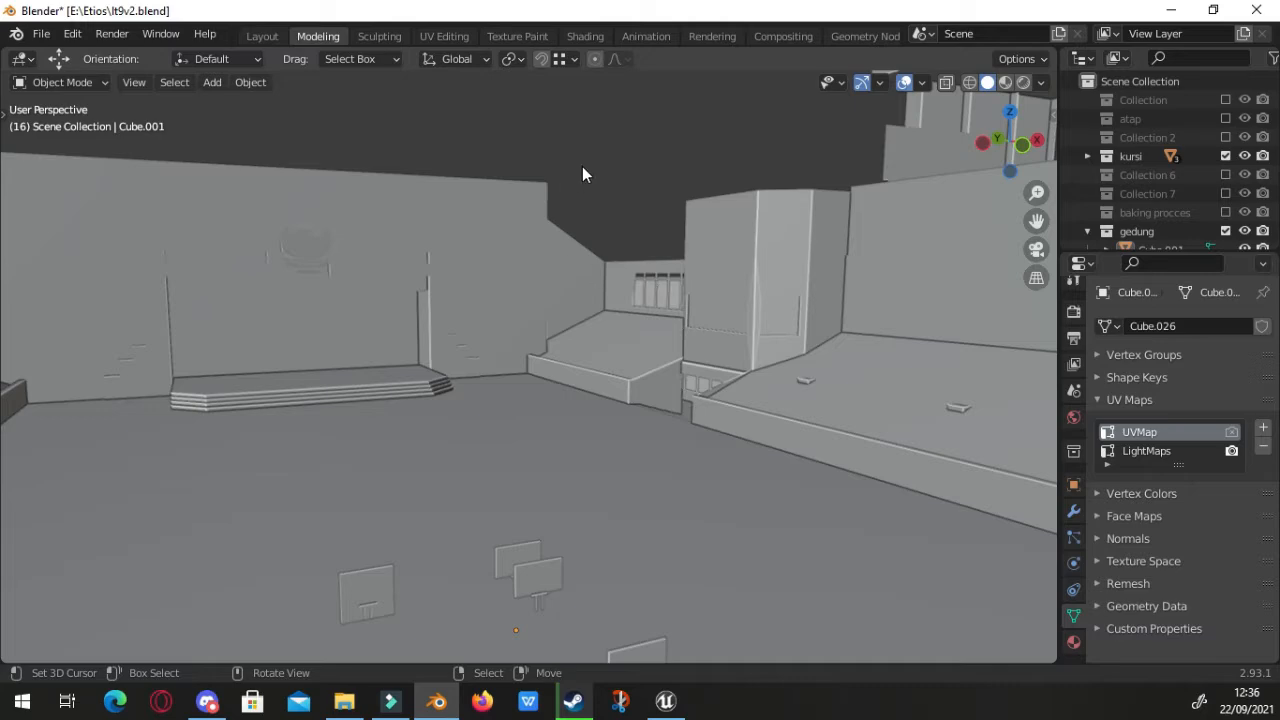
{"action": "left_click", "coordinate": [600, 329]}
{"action": "middle_click_drag", "start_coordinate": [600, 329], "coordinate": [548, 391]}
{"action": "scroll", "coordinate": [561, 370], "scroll_direction": "up", "scroll_amount": 3}
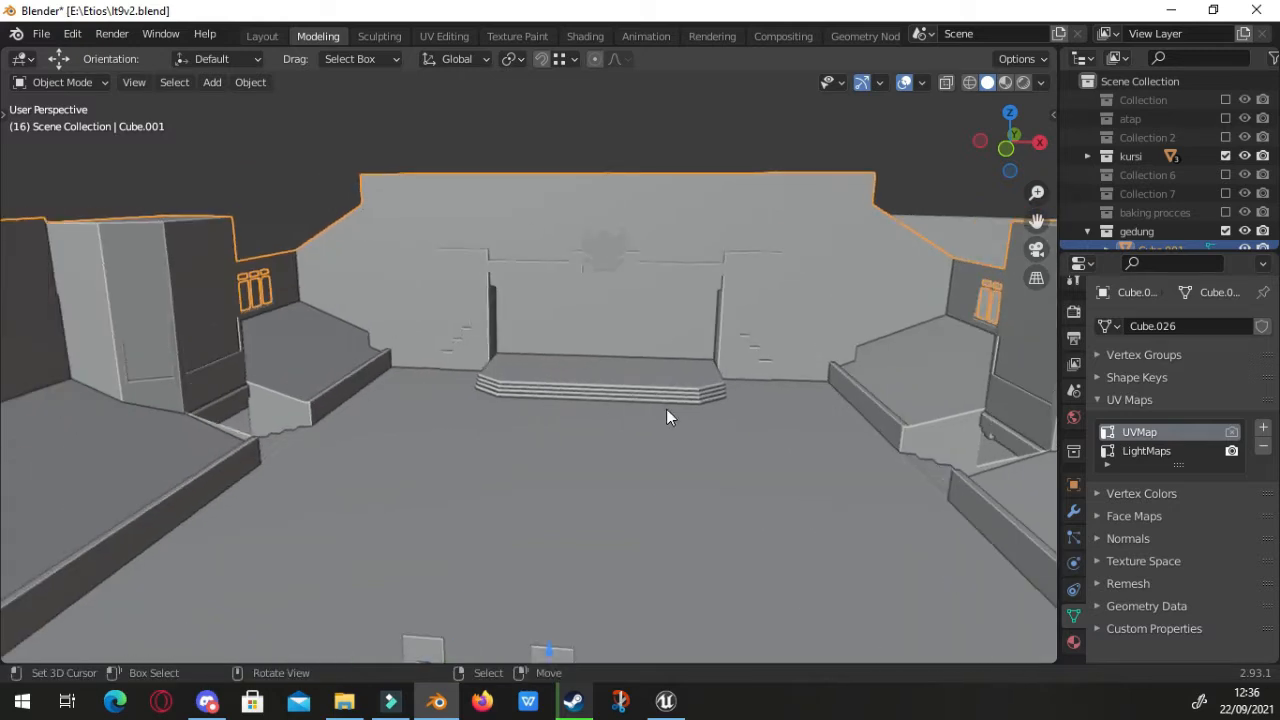
{"action": "scroll", "coordinate": [675, 410], "scroll_direction": "down", "scroll_amount": 2}
{"action": "middle_click_drag", "start_coordinate": [675, 410], "coordinate": [667, 423]}
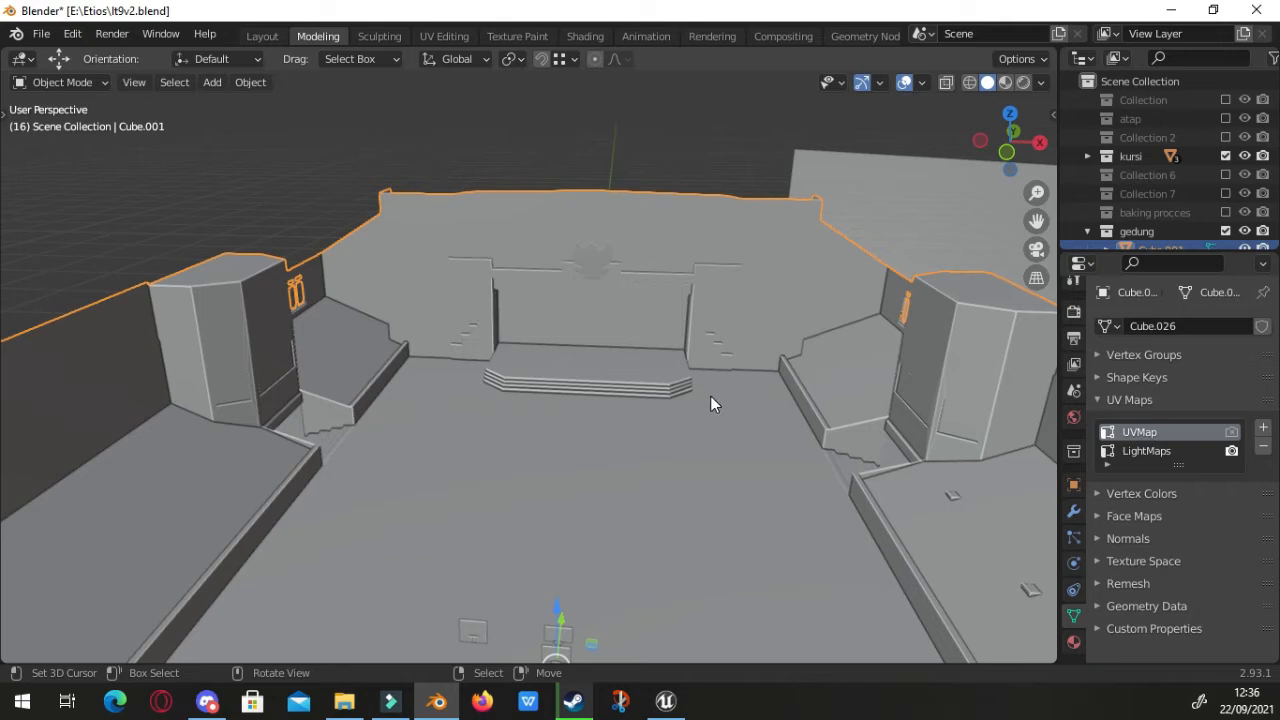
{"action": "middle_click_drag", "start_coordinate": [777, 413], "coordinate": [665, 407]}
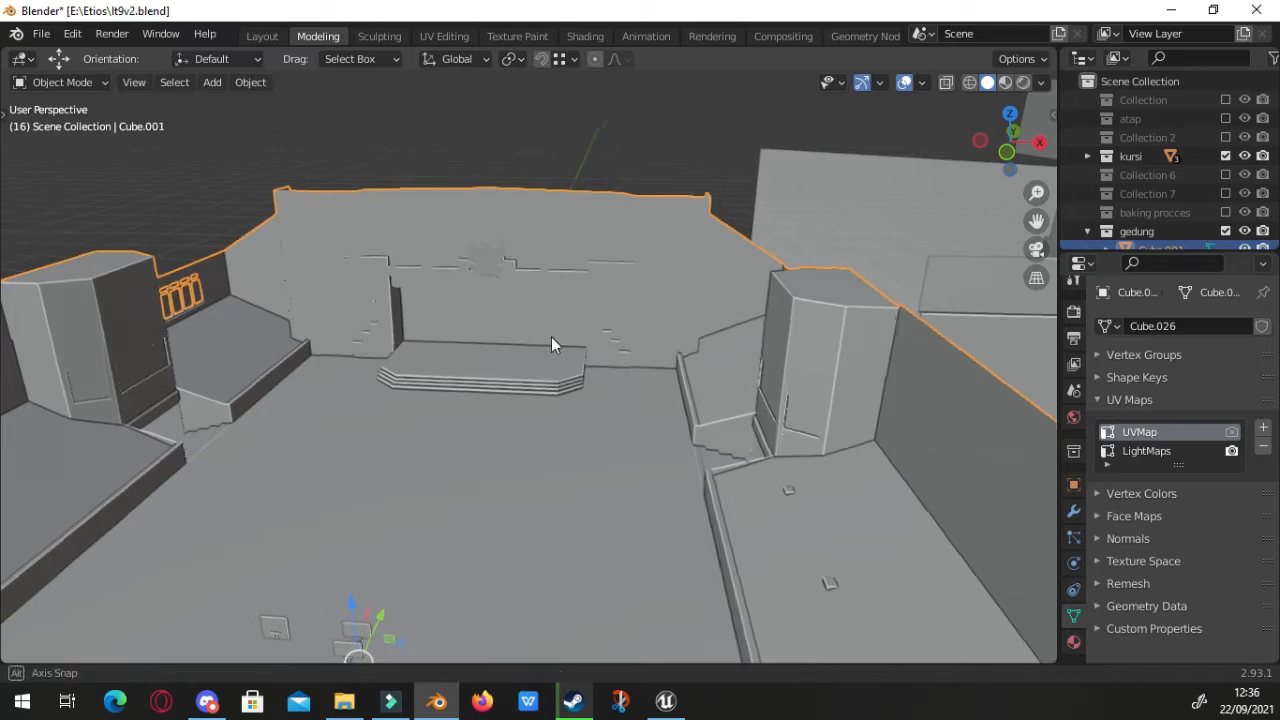
{"action": "middle_click_drag", "start_coordinate": [551, 337], "coordinate": [734, 354]}
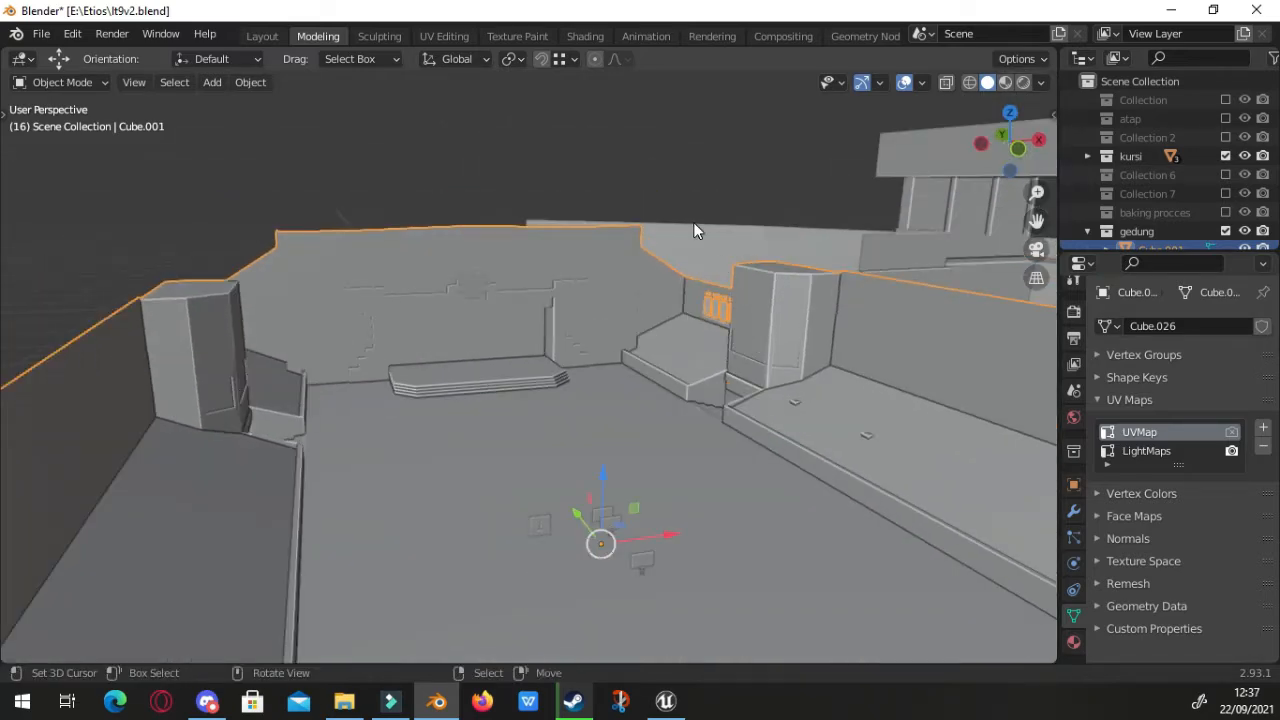
{"action": "scroll", "coordinate": [624, 330], "scroll_direction": "up", "scroll_amount": 3}
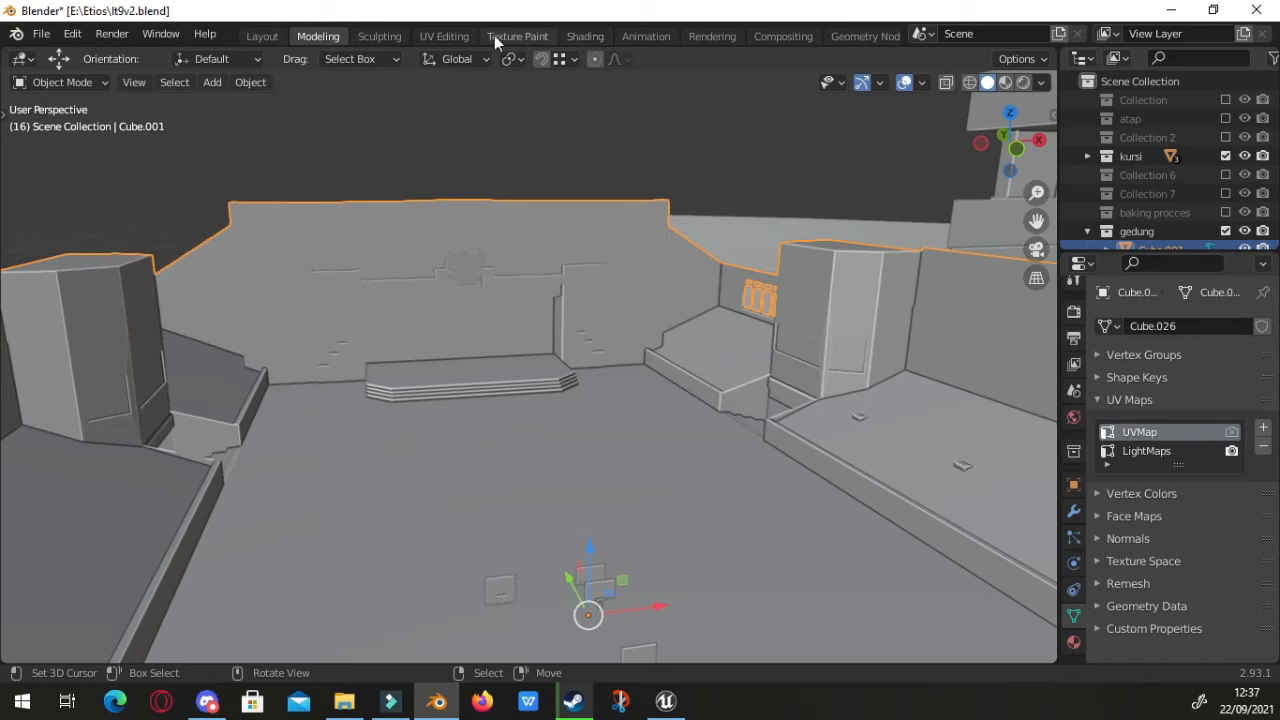
Switch to the UV Editing workspace and enlarge the image editor around the texture atlas Frame 1 (3).png
{"action": "left_click", "coordinate": [444, 36]}
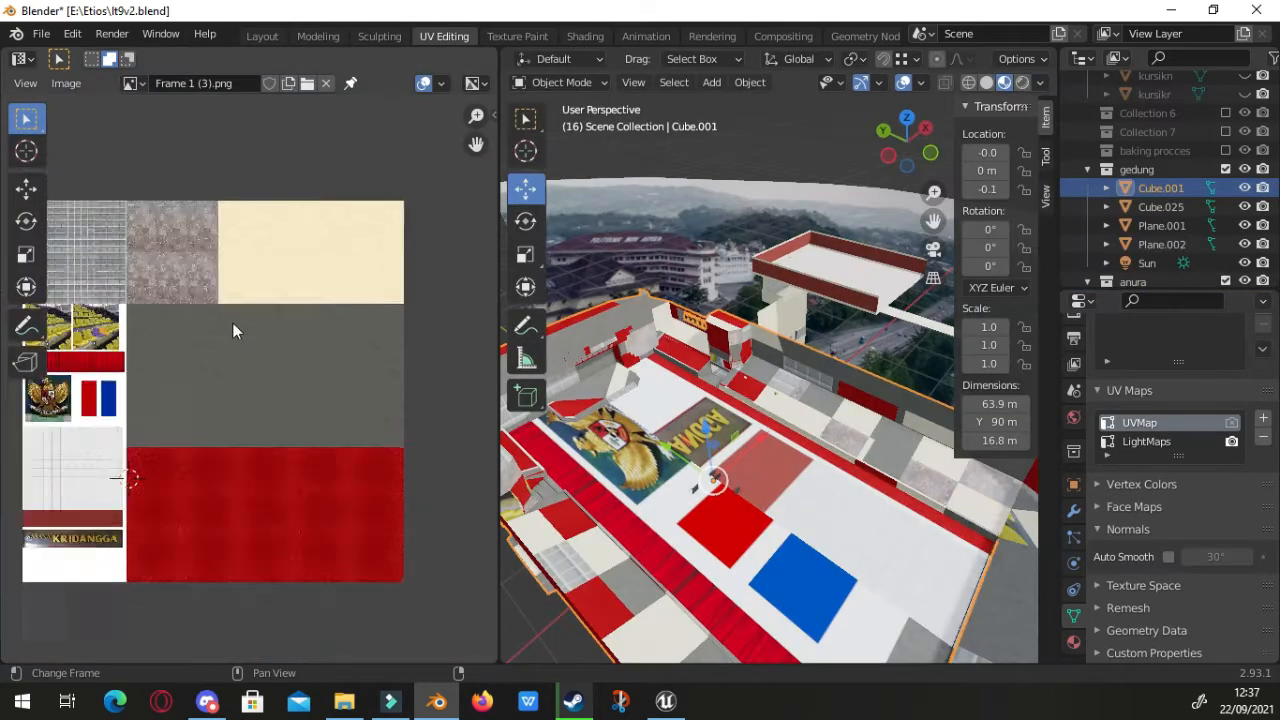
{"action": "middle_click_drag", "start_coordinate": [170, 323], "coordinate": [343, 322]}
{"action": "scroll", "coordinate": [343, 322], "scroll_direction": "up", "scroll_amount": 1}
{"action": "left_click_drag", "start_coordinate": [499, 260], "coordinate": [852, 293]}
{"action": "scroll", "coordinate": [340, 305], "scroll_direction": "up", "scroll_amount": 2}
{"action": "middle_click_drag", "start_coordinate": [524, 360], "coordinate": [398, 368]}
{"action": "scroll", "coordinate": [356, 355], "scroll_direction": "down", "scroll_amount": 1}
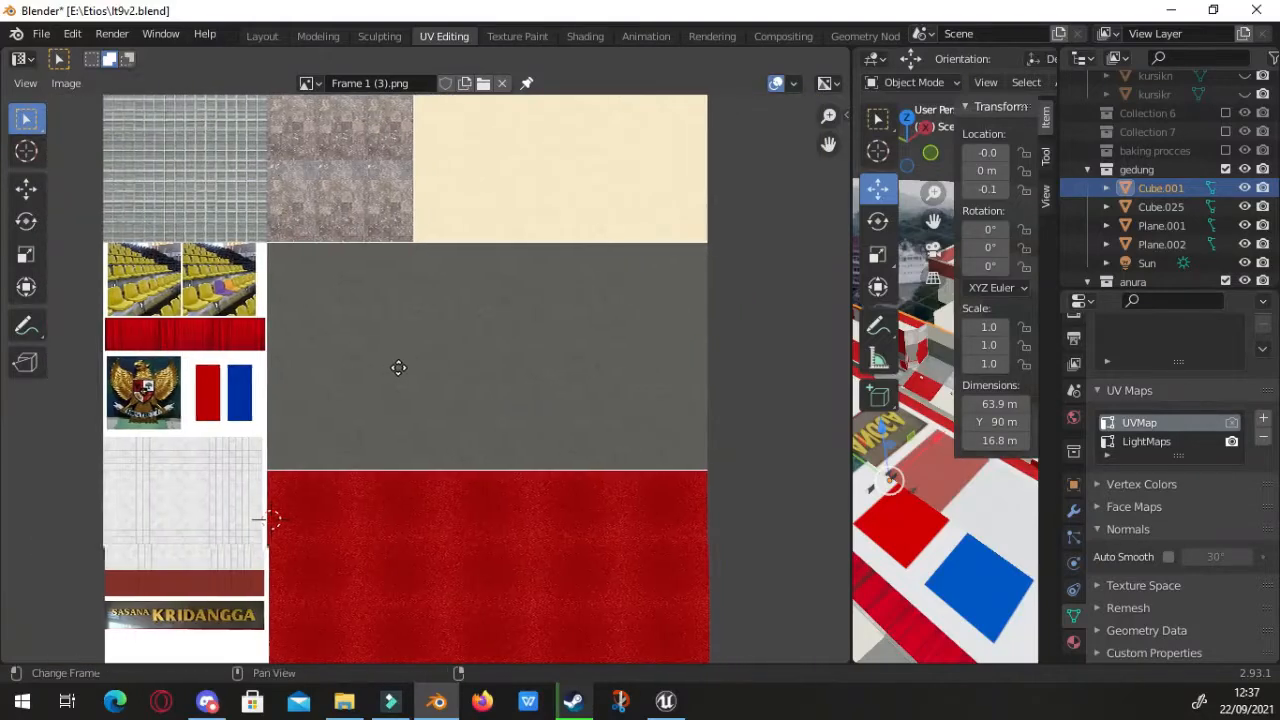
Examine the individual material, emblem, seat and sign patches of the texture atlas up close
{"action": "scroll", "coordinate": [400, 370], "scroll_direction": "down", "scroll_amount": 1}
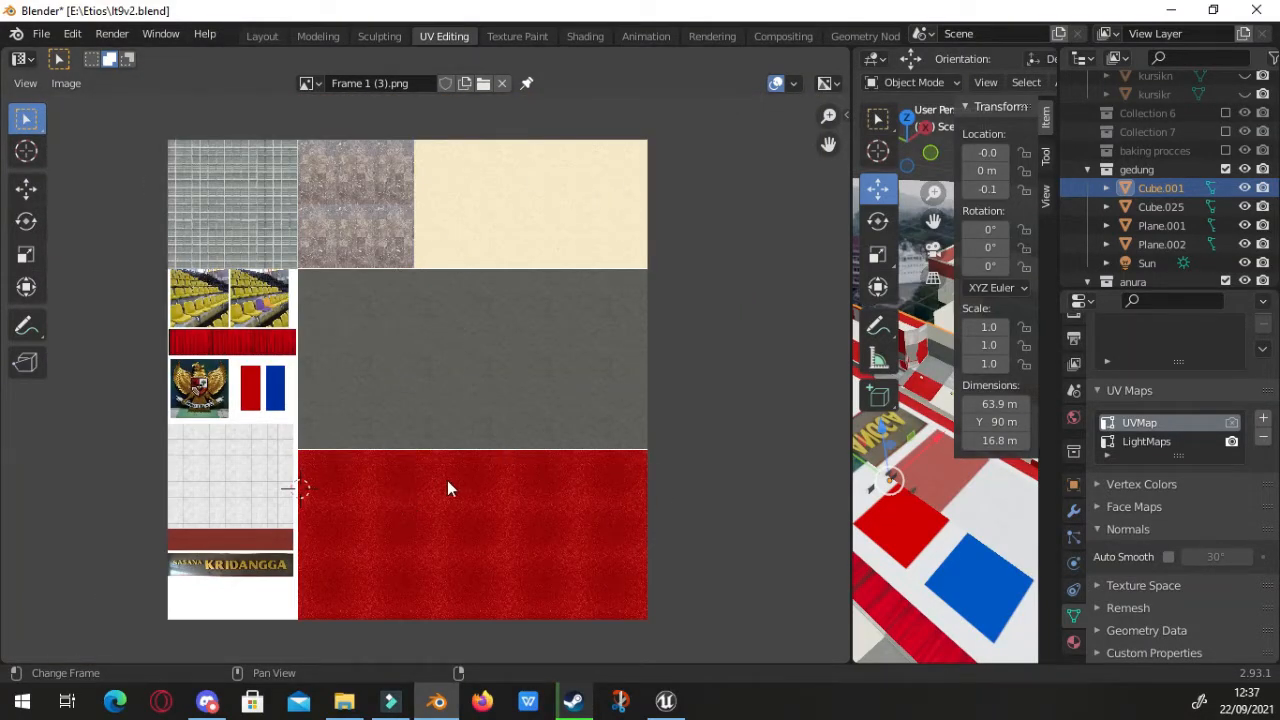
{"action": "scroll", "coordinate": [250, 540], "scroll_direction": "up", "scroll_amount": 2}
{"action": "scroll", "coordinate": [300, 530], "scroll_direction": "down", "scroll_amount": 2}
{"action": "scroll", "coordinate": [399, 501], "scroll_direction": "up", "scroll_amount": 1}
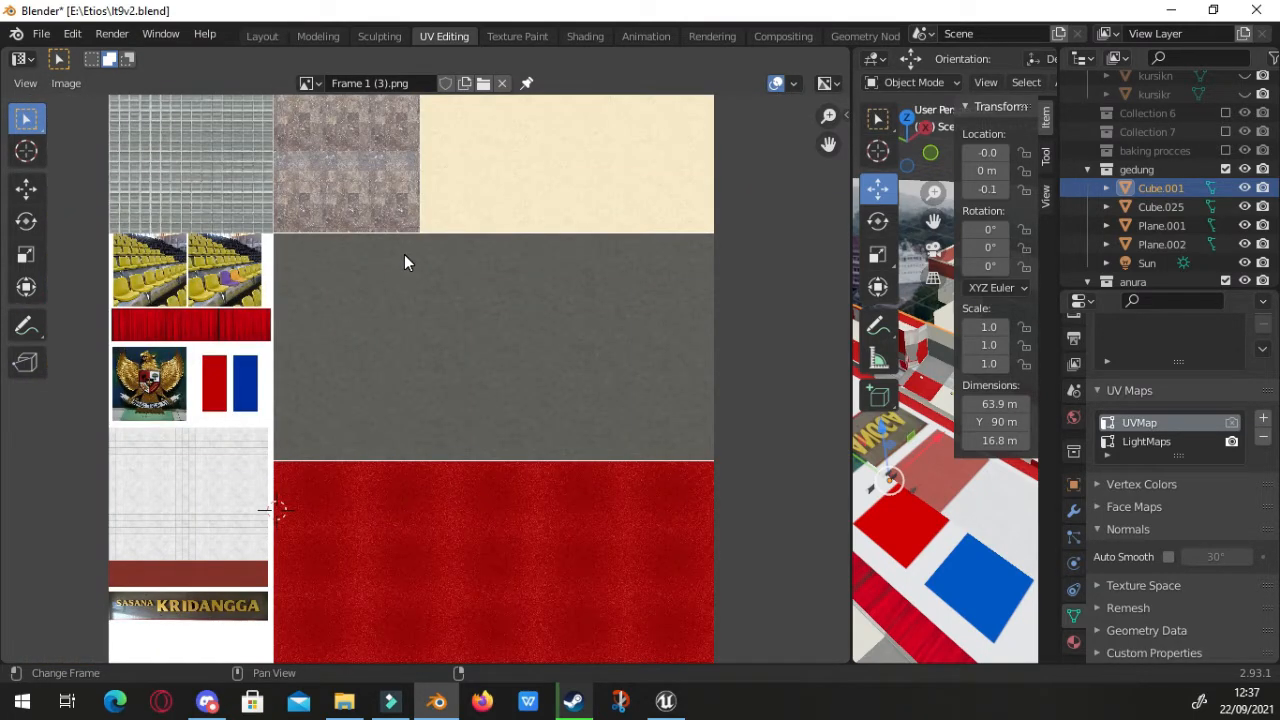
{"action": "middle_click_drag", "start_coordinate": [263, 437], "coordinate": [277, 331]}
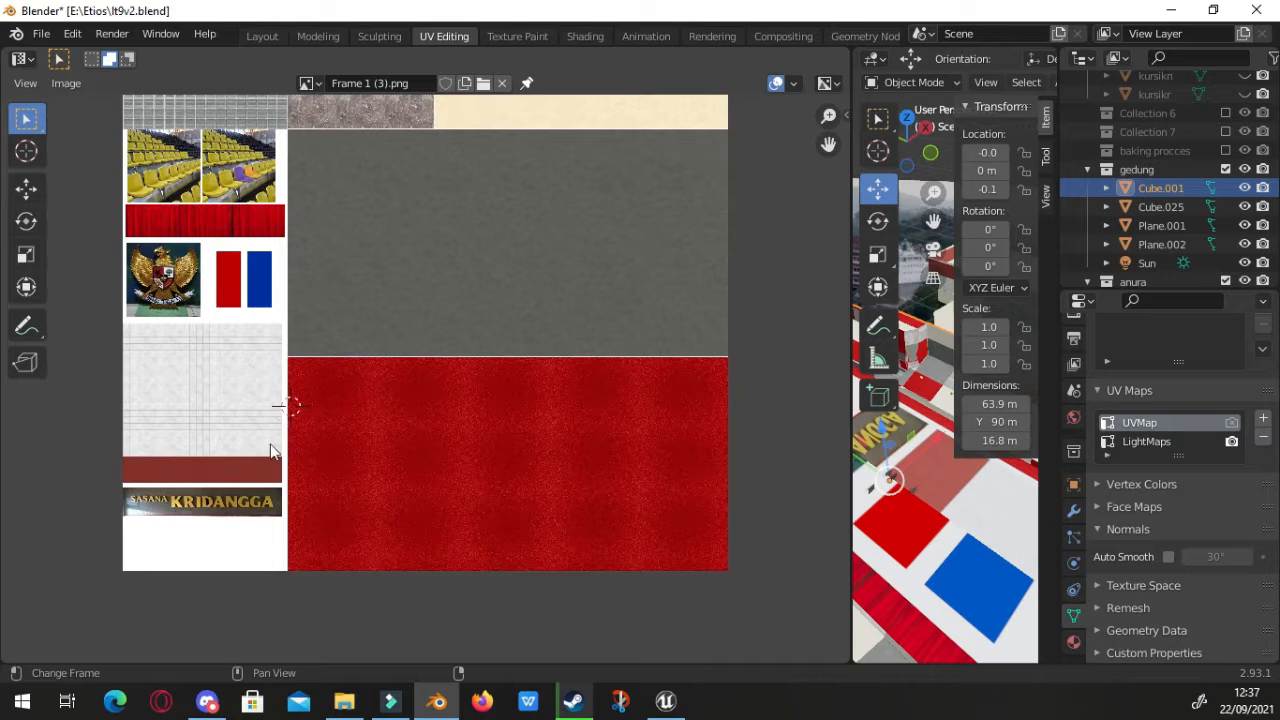
{"action": "scroll", "coordinate": [207, 480], "scroll_direction": "up", "scroll_amount": 2}
{"action": "scroll", "coordinate": [209, 467], "scroll_direction": "down", "scroll_amount": 1}
{"action": "middle_click_drag", "start_coordinate": [209, 467], "coordinate": [414, 417]}
{"action": "scroll", "coordinate": [395, 419], "scroll_direction": "up", "scroll_amount": 3}
{"action": "scroll", "coordinate": [486, 371], "scroll_direction": "down", "scroll_amount": 1}
{"action": "scroll", "coordinate": [420, 390], "scroll_direction": "down", "scroll_amount": 5}
{"action": "scroll", "coordinate": [404, 436], "scroll_direction": "up", "scroll_amount": 3}
{"action": "scroll", "coordinate": [403, 433], "scroll_direction": "down", "scroll_amount": 1}
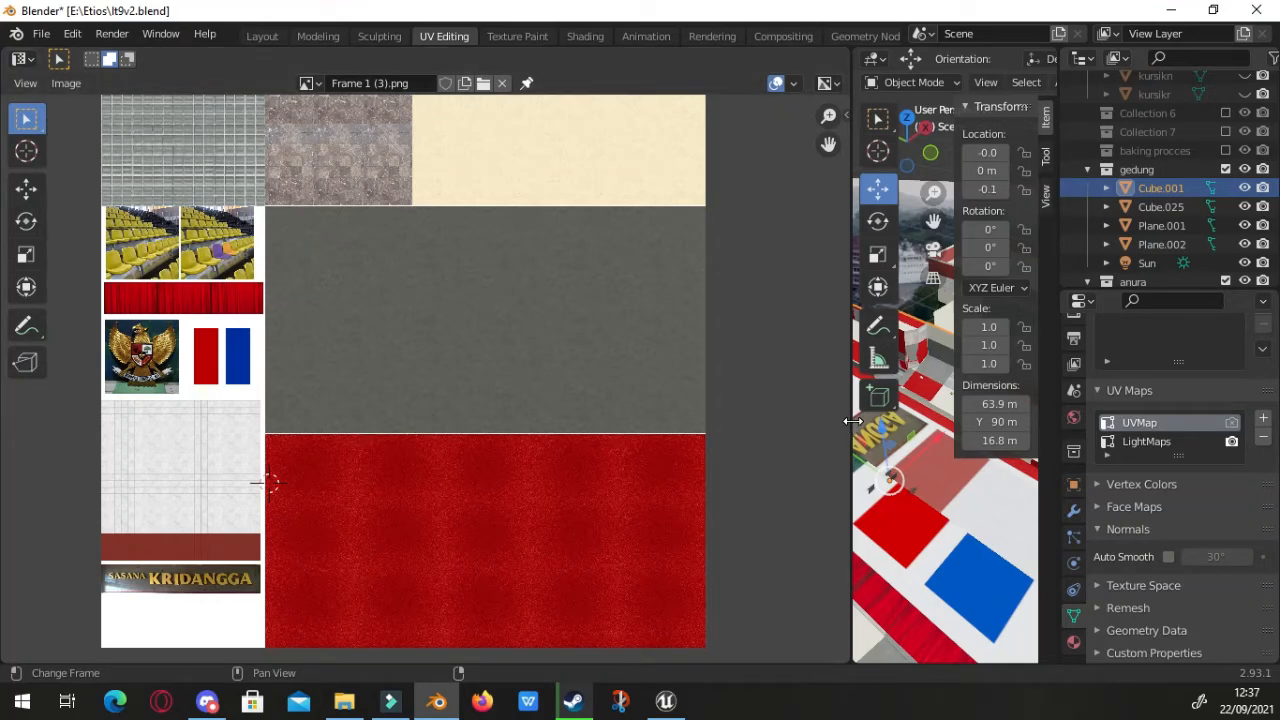
Widen the 3D view beside the texture atlas and select the building mesh Cube.001
{"action": "left_click_drag", "start_coordinate": [851, 421], "coordinate": [556, 425]}
{"action": "scroll", "coordinate": [810, 440], "scroll_direction": "down", "scroll_amount": 5}
{"action": "left_click", "coordinate": [821, 431]}
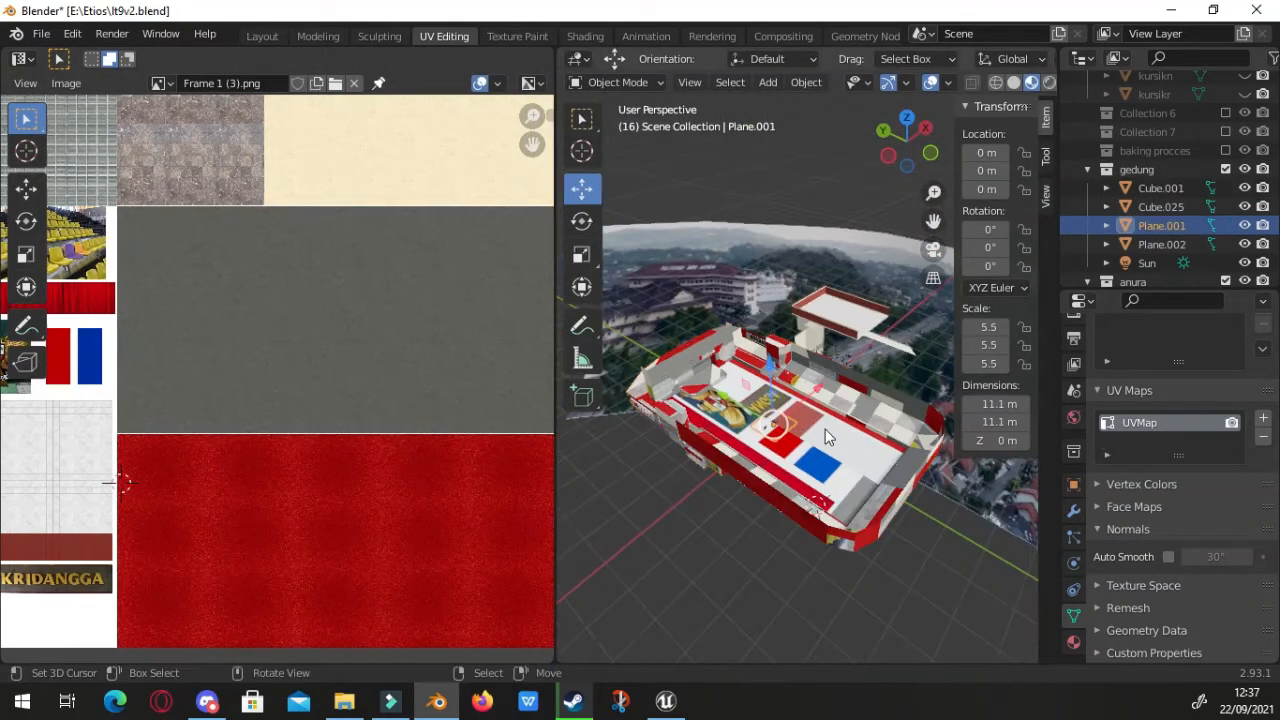
{"action": "scroll", "coordinate": [787, 443], "scroll_direction": "up", "scroll_amount": 3}
{"action": "middle_click_drag", "start_coordinate": [766, 440], "coordinate": [808, 454]}
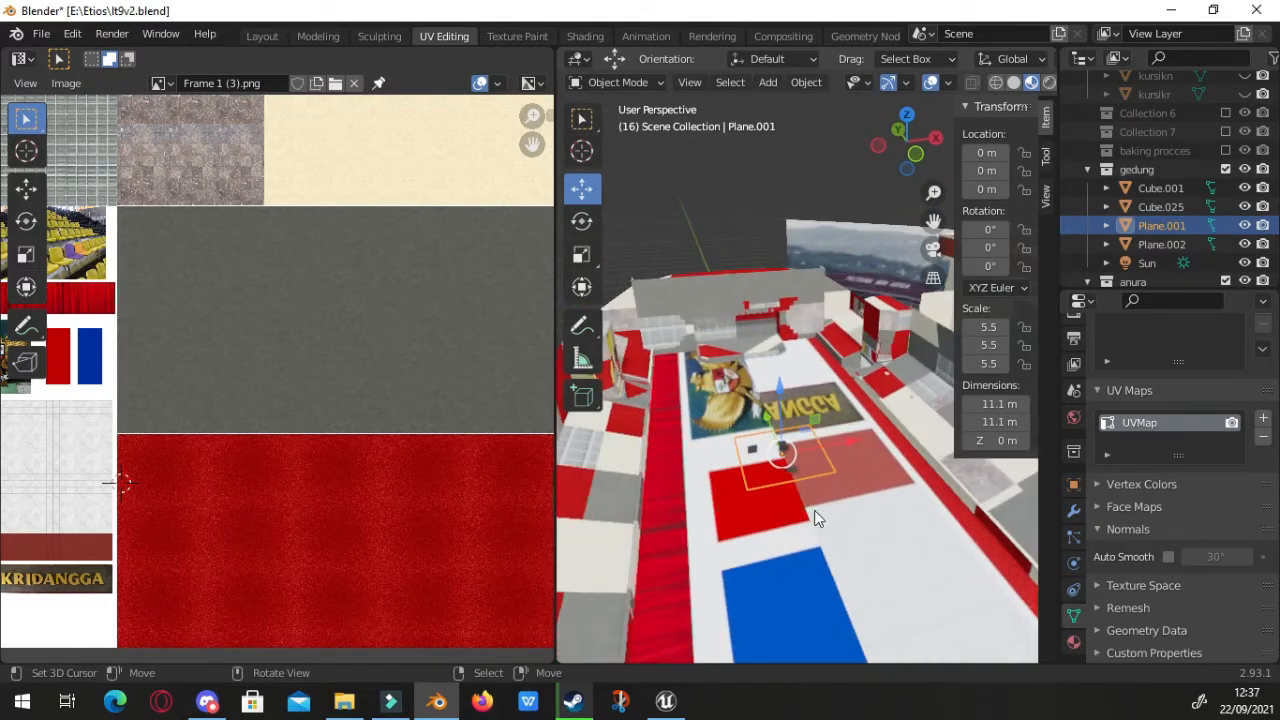
{"action": "scroll", "coordinate": [814, 510], "scroll_direction": "down", "scroll_amount": 2}
{"action": "mouse_move", "coordinate": [814, 510]}
{"action": "middle_mouse_down"}
{"action": "mouse_move", "coordinate": [803, 510]}
{"action": "mouse_move", "coordinate": [823, 488]}
{"action": "mouse_move", "coordinate": [807, 490]}
{"action": "middle_mouse_up"}
{"action": "left_click", "coordinate": [834, 494]}
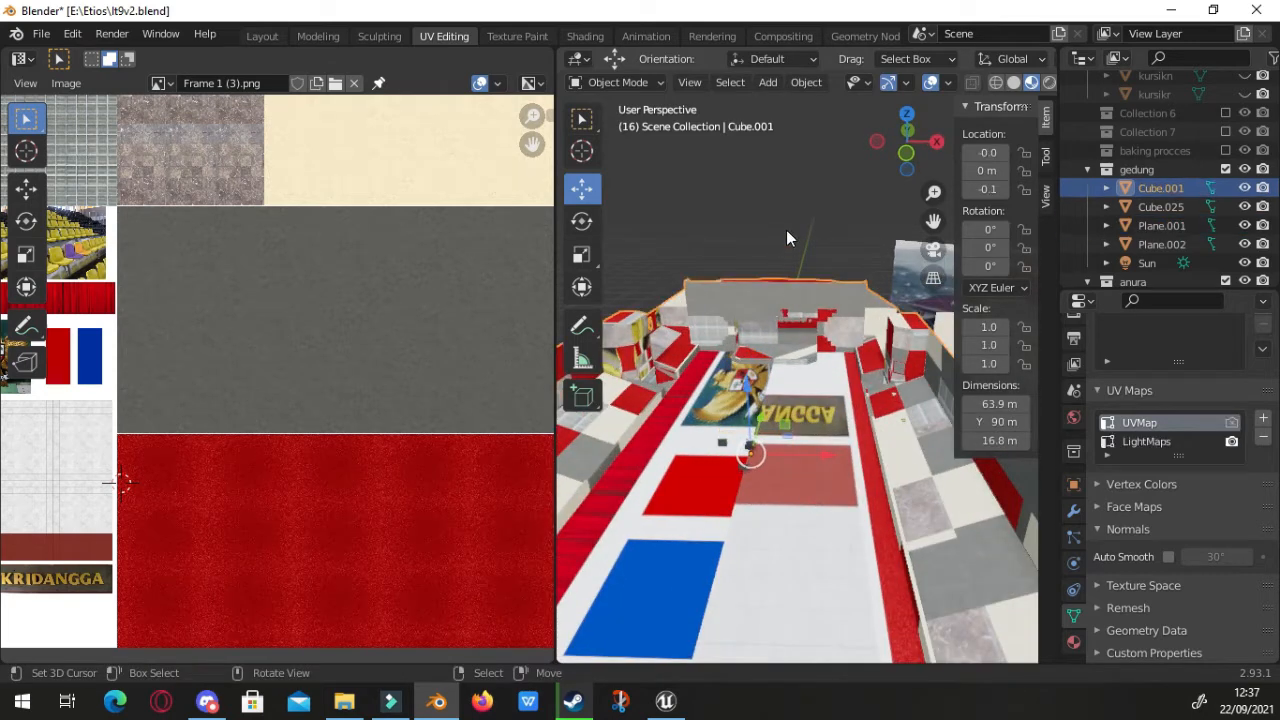
Make UVMap the building's active UV map for rendering instead of LightMaps
{"action": "middle_click_drag", "start_coordinate": [786, 230], "coordinate": [813, 300]}
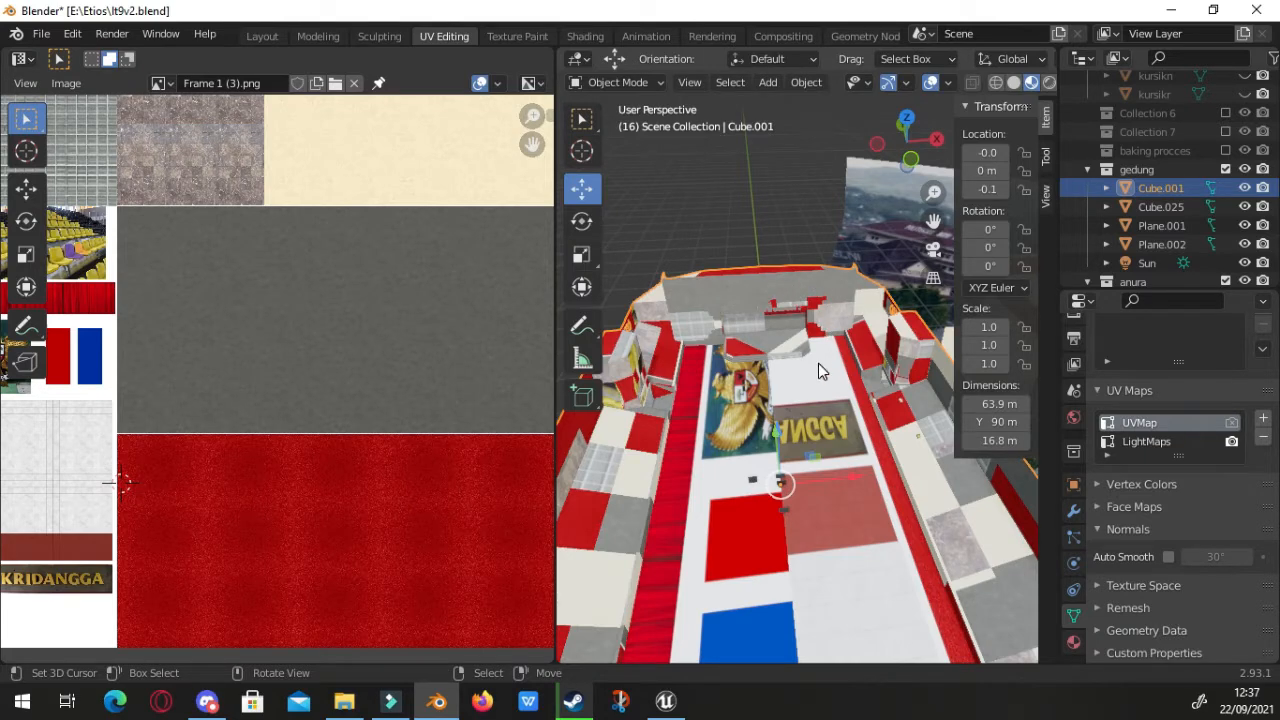
{"action": "scroll", "coordinate": [277, 254], "scroll_direction": "down", "scroll_amount": 2}
{"action": "scroll", "coordinate": [300, 266], "scroll_direction": "up", "scroll_amount": 2}
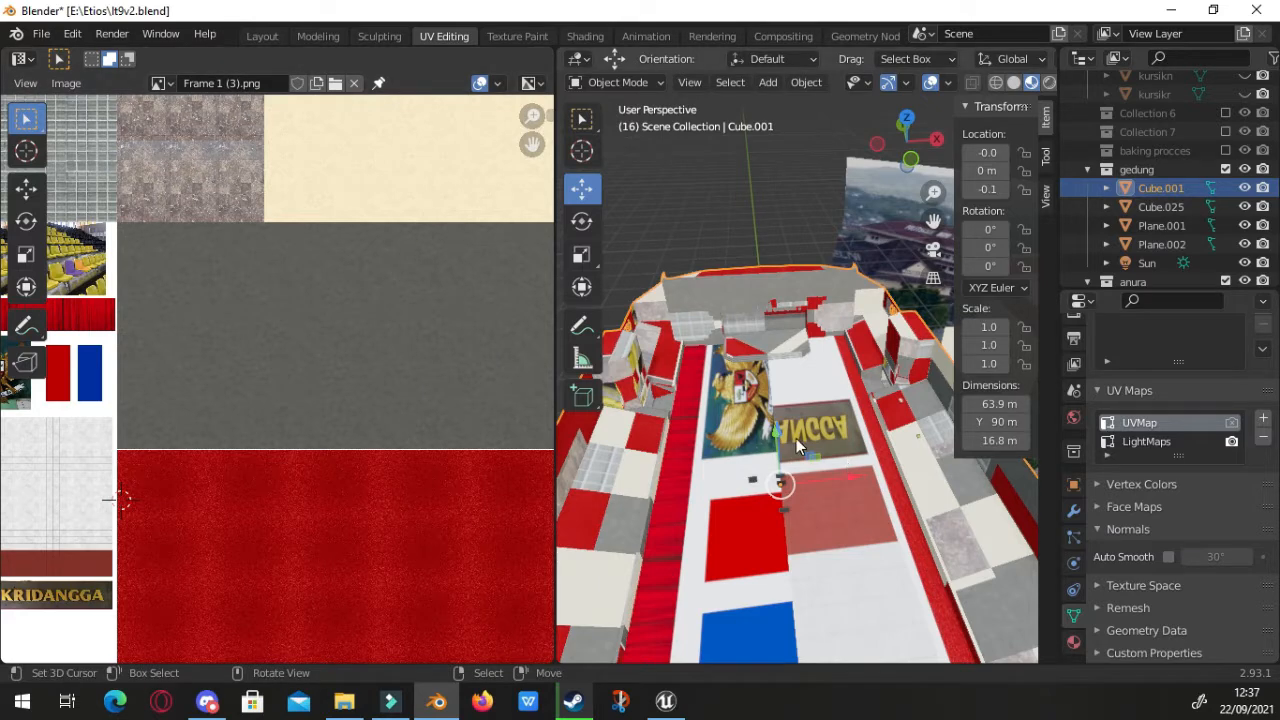
{"action": "left_click", "coordinate": [1232, 423]}
Enter Edit Mode on the building and select both halves of the floor to show their UVs on the atlas
{"action": "middle_click_drag", "start_coordinate": [748, 396], "coordinate": [806, 396]}
{"action": "scroll", "coordinate": [812, 366], "scroll_direction": "up", "scroll_amount": 4}
{"action": "key", "text": "Tab"}
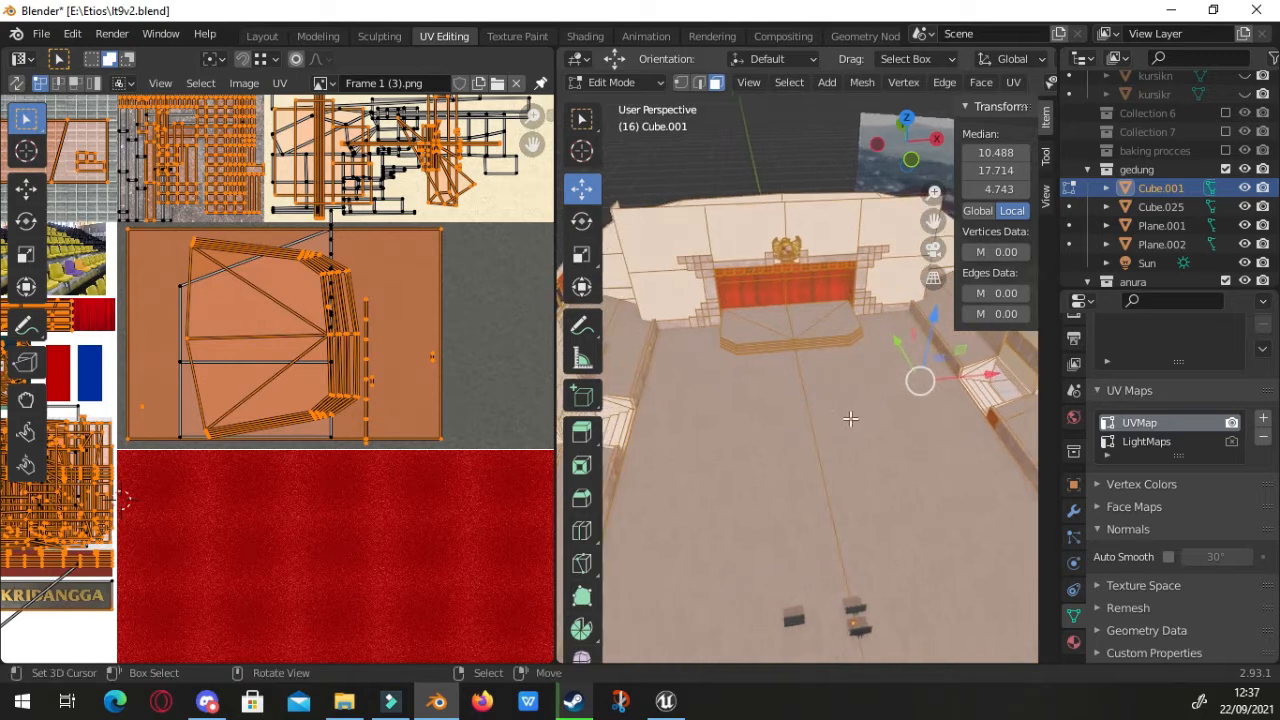
{"action": "right_click", "coordinate": [821, 402]}
{"action": "right_click", "coordinate": [724, 429]}
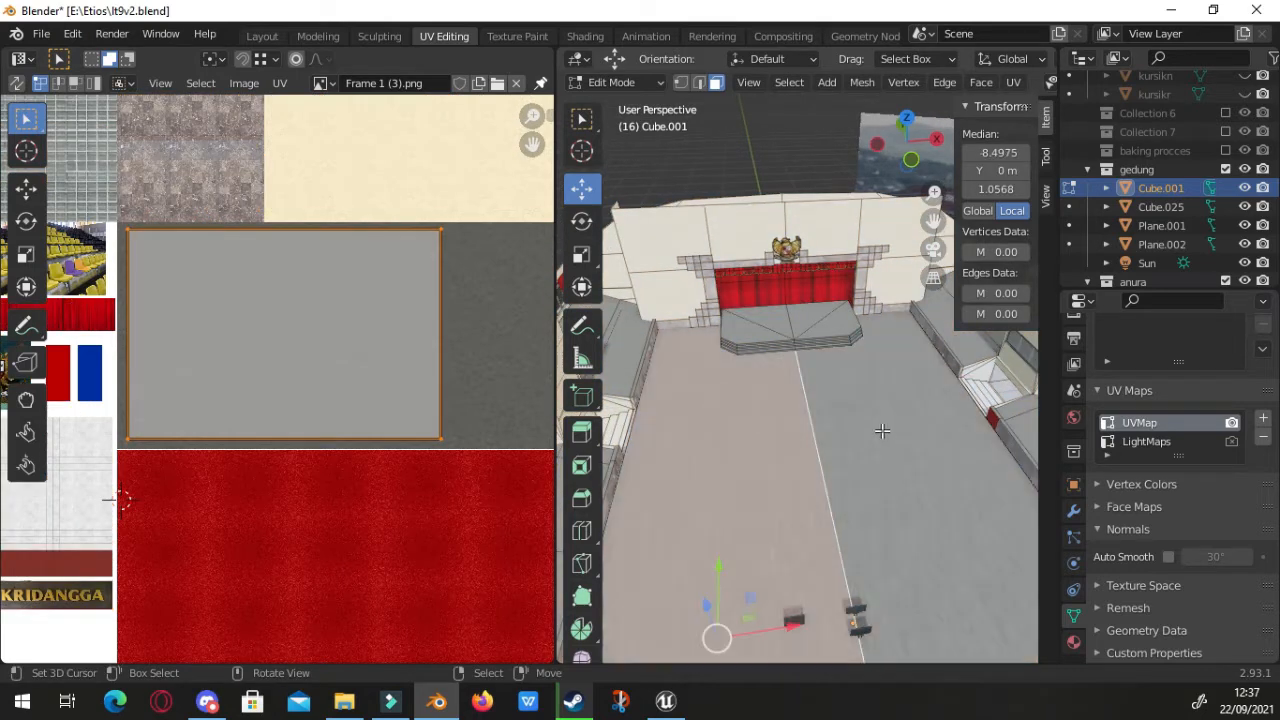
{"action": "right_click", "coordinate": [884, 432], "text": "shift"}
{"action": "scroll", "coordinate": [228, 300], "scroll_direction": "down", "scroll_amount": 1}
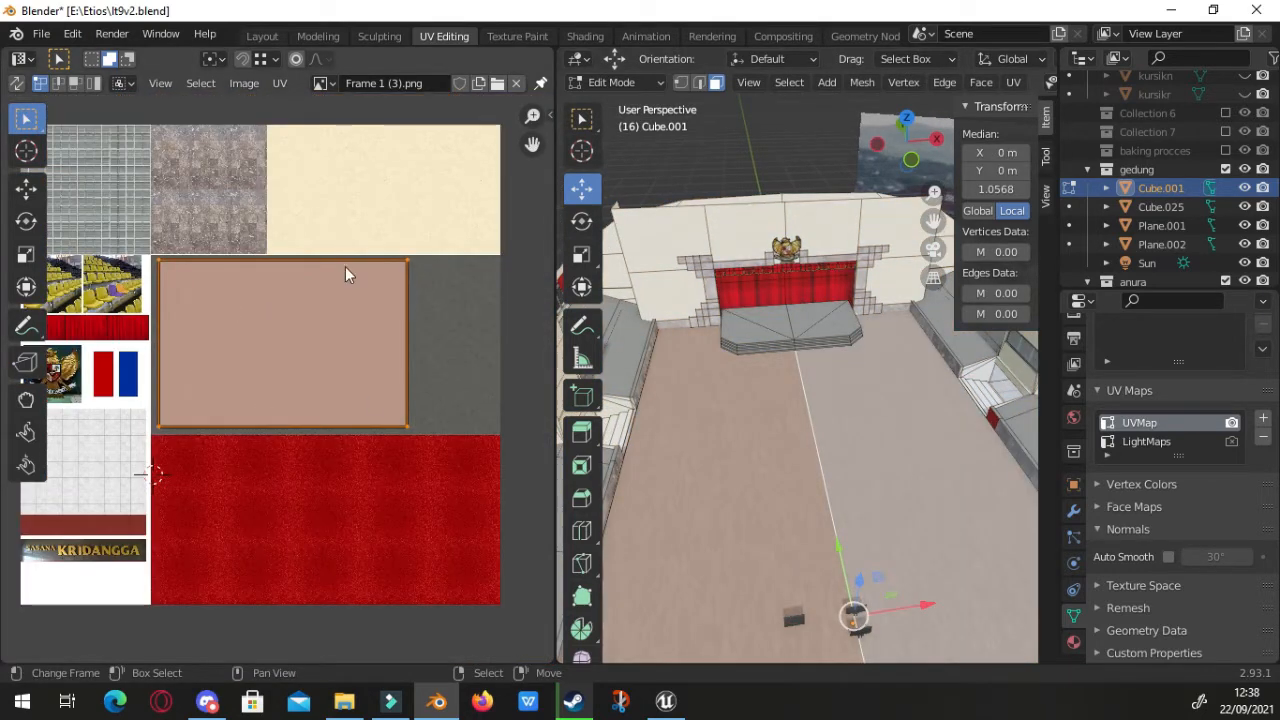
Select a cream wall face beside the stage to inspect its UV placement, and return to Object Mode
{"action": "right_click", "coordinate": [652, 229]}
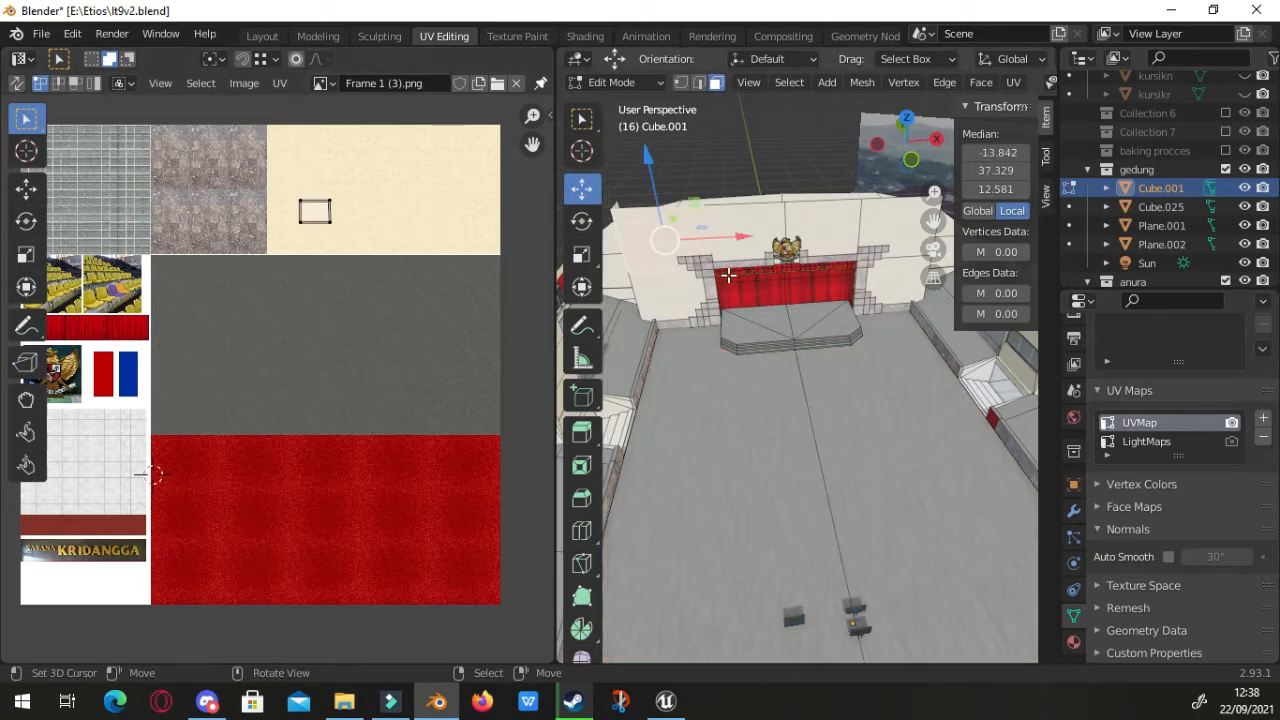
{"action": "middle_click_drag", "start_coordinate": [938, 394], "coordinate": [844, 366], "text": "shift"}
{"action": "middle_click_drag", "start_coordinate": [180, 242], "coordinate": [273, 269]}
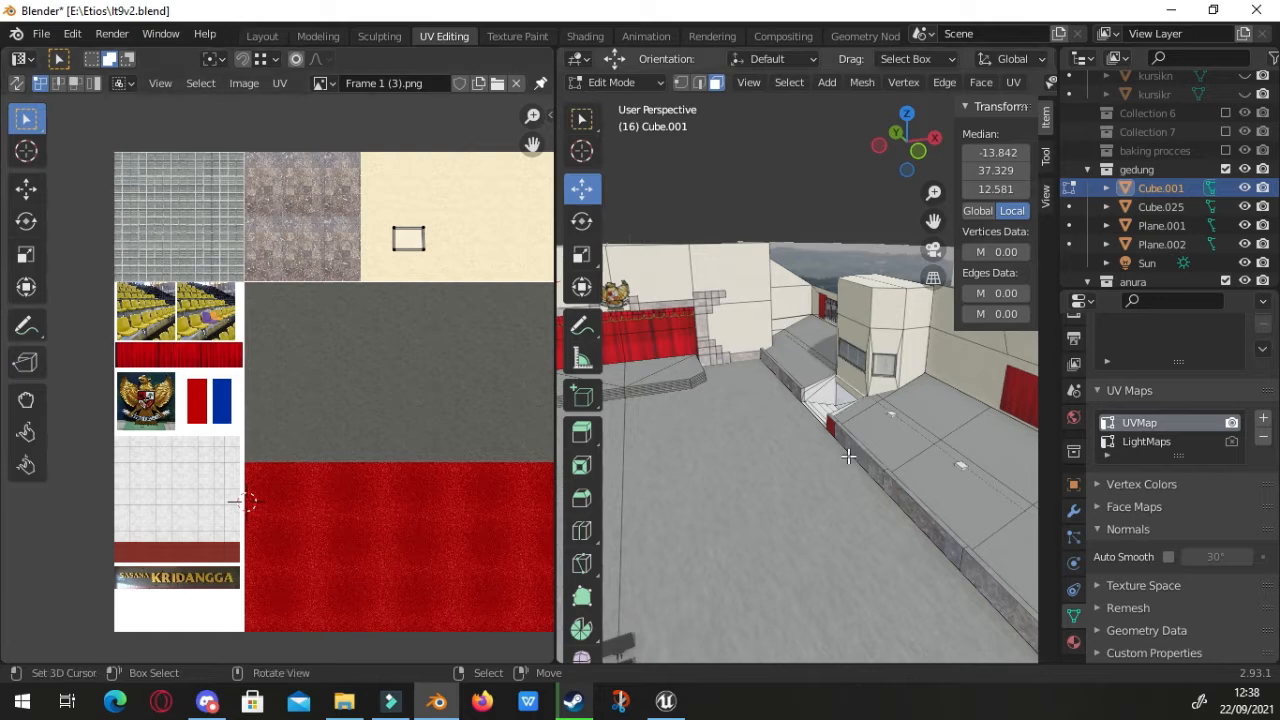
{"action": "key", "text": "Tab"}
{"action": "middle_click_drag", "start_coordinate": [730, 423], "coordinate": [715, 490]}
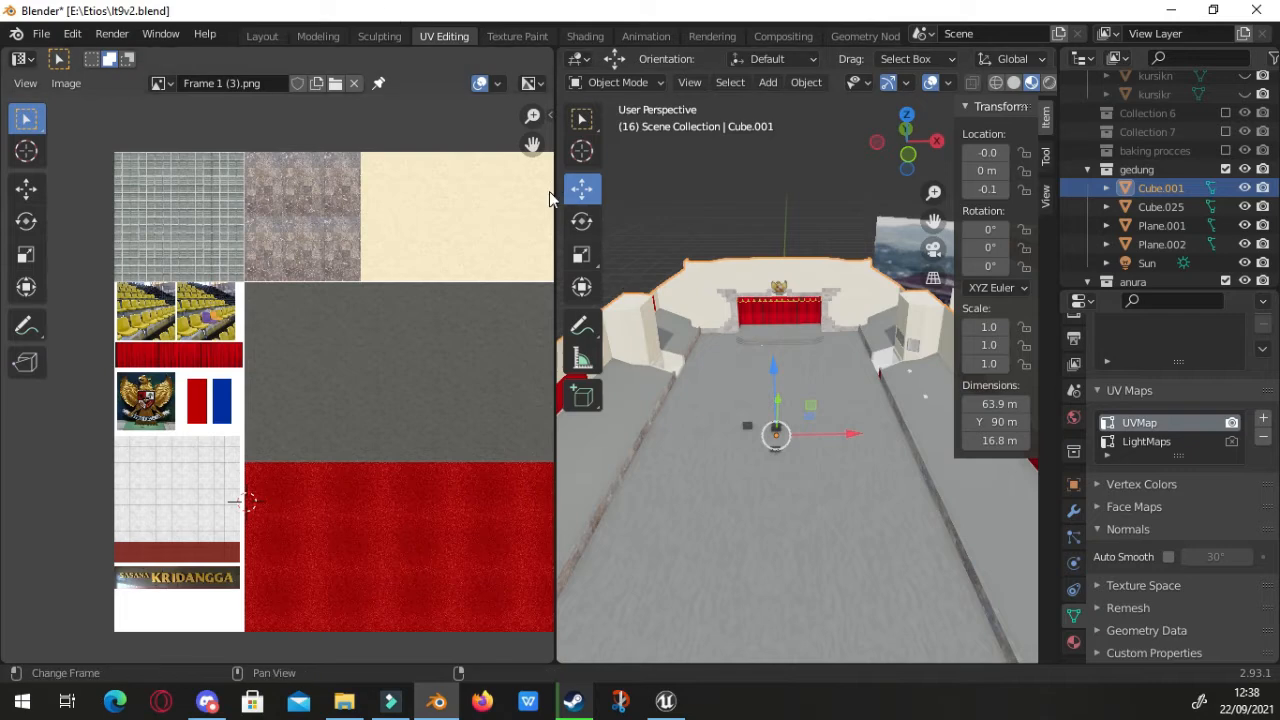
Widen the 3D view and examine the textured hall from several angles against the texture atlas
{"action": "left_click_drag", "start_coordinate": [553, 193], "coordinate": [343, 193]}
{"action": "middle_click_drag", "start_coordinate": [691, 311], "coordinate": [683, 284]}
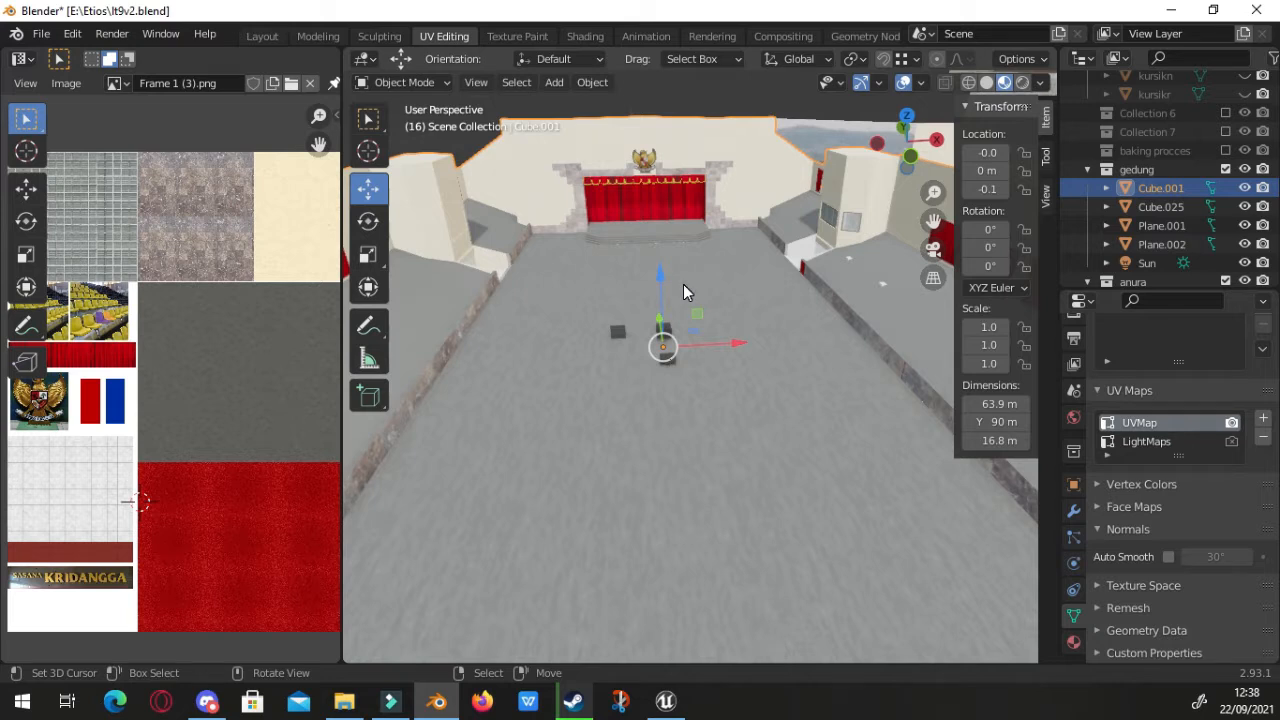
{"action": "left_click", "coordinate": [757, 113]}
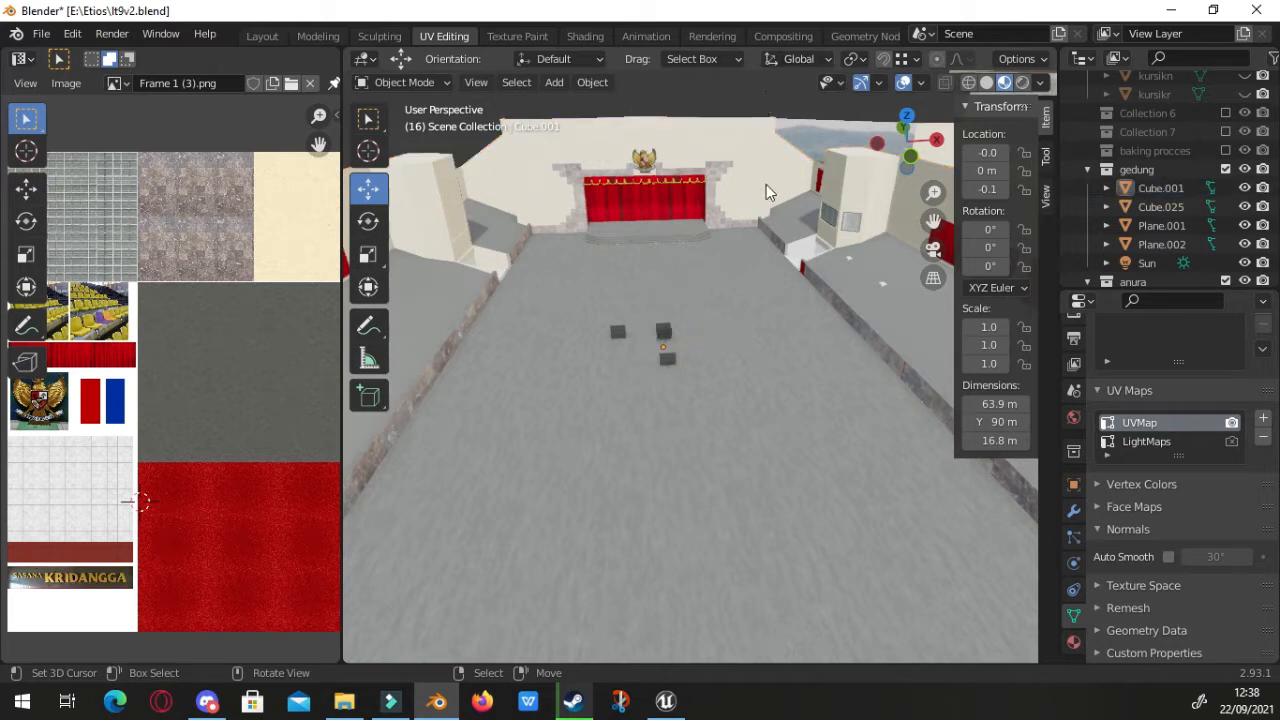
{"action": "middle_click_drag", "start_coordinate": [766, 184], "coordinate": [719, 123]}
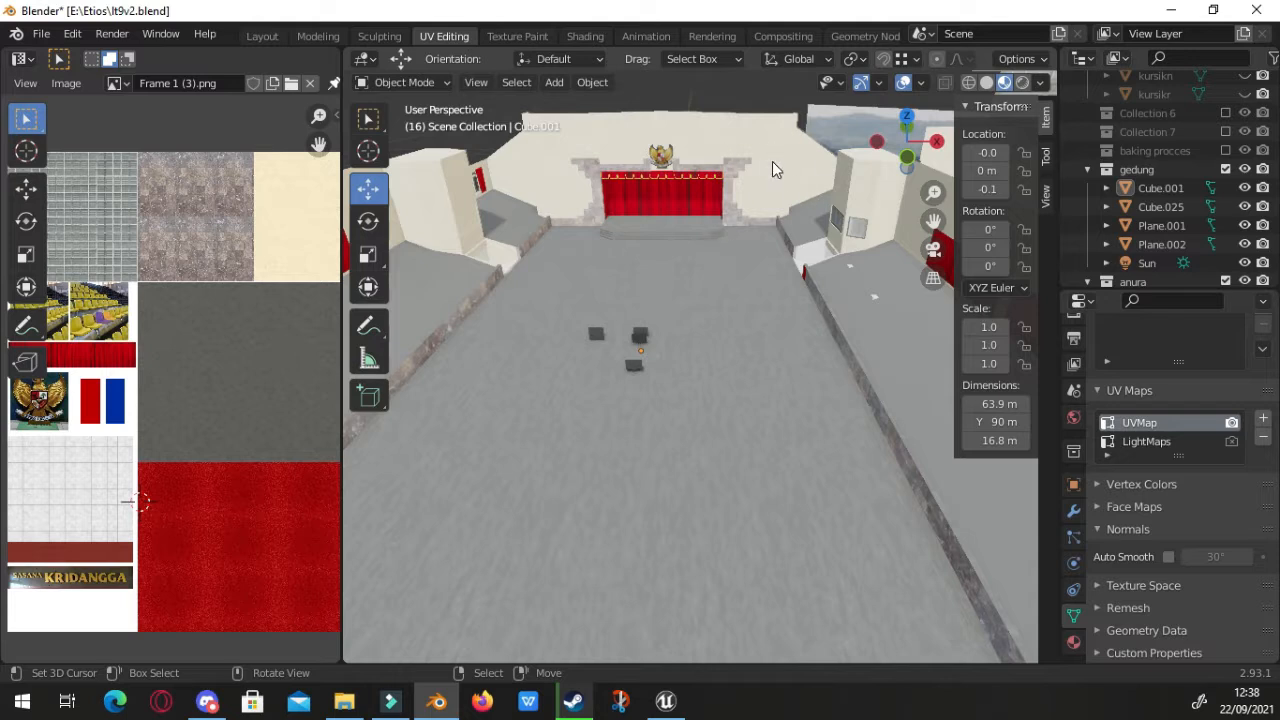
{"action": "left_click", "coordinate": [608, 465]}
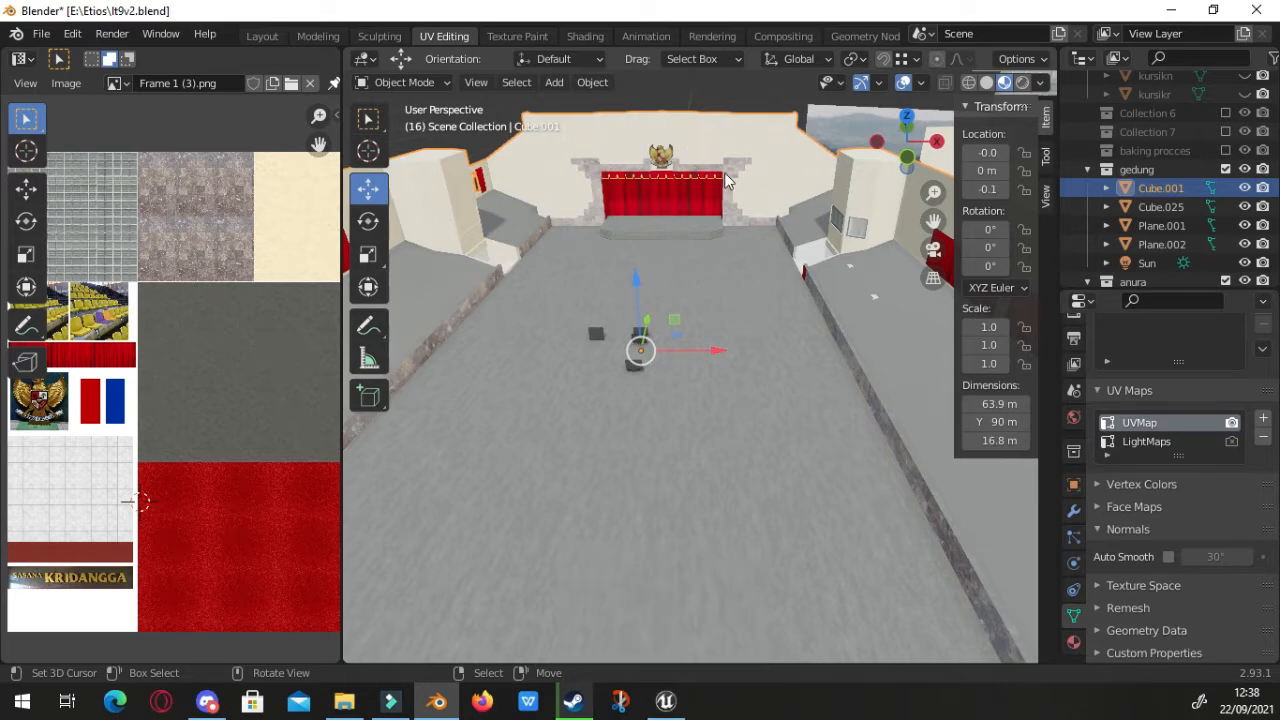
{"action": "middle_click_drag", "start_coordinate": [739, 244], "coordinate": [718, 299]}
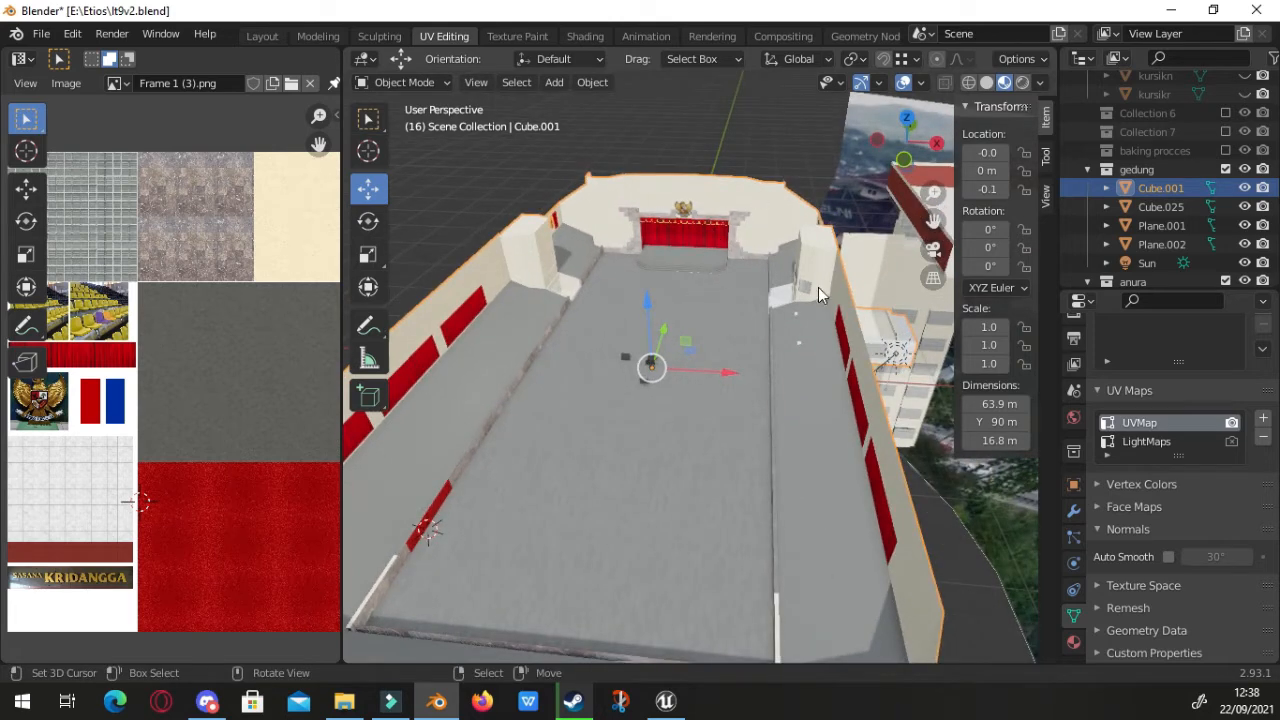
{"action": "middle_click_drag", "start_coordinate": [818, 287], "coordinate": [773, 288]}
{"action": "middle_click_drag", "start_coordinate": [685, 296], "coordinate": [834, 396]}
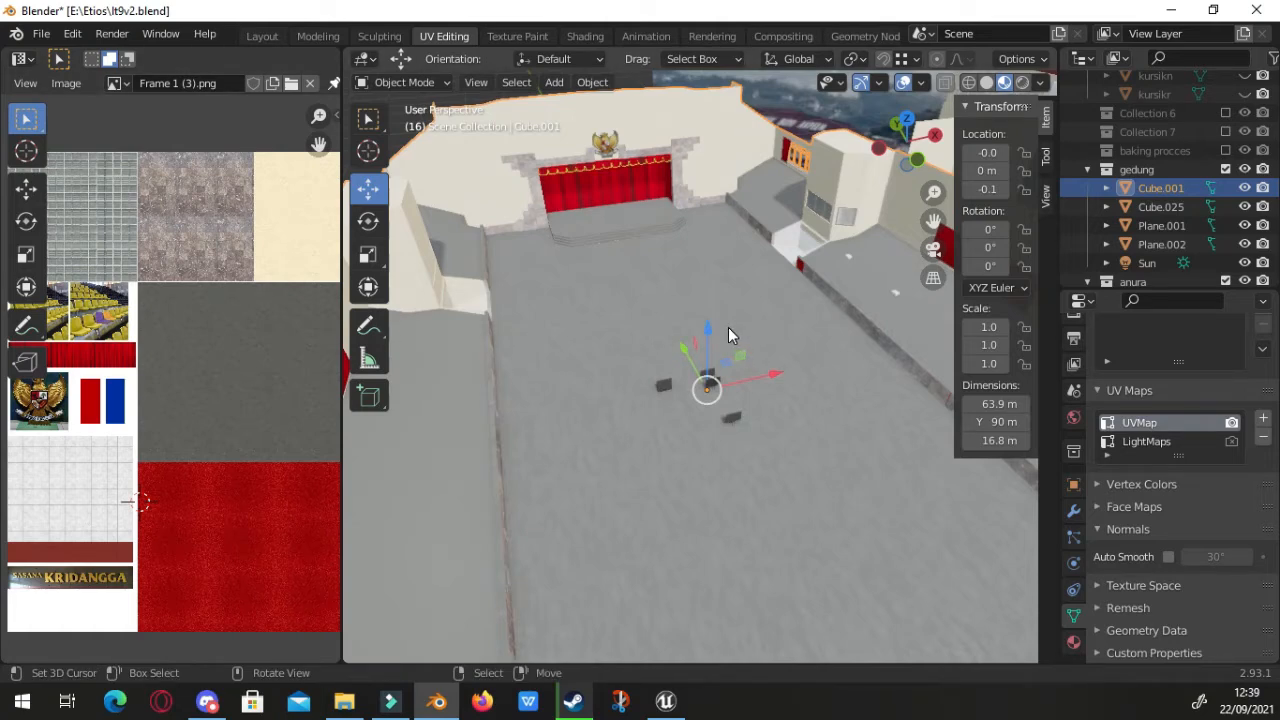
{"action": "scroll", "coordinate": [727, 323], "scroll_direction": "down", "scroll_amount": 5}
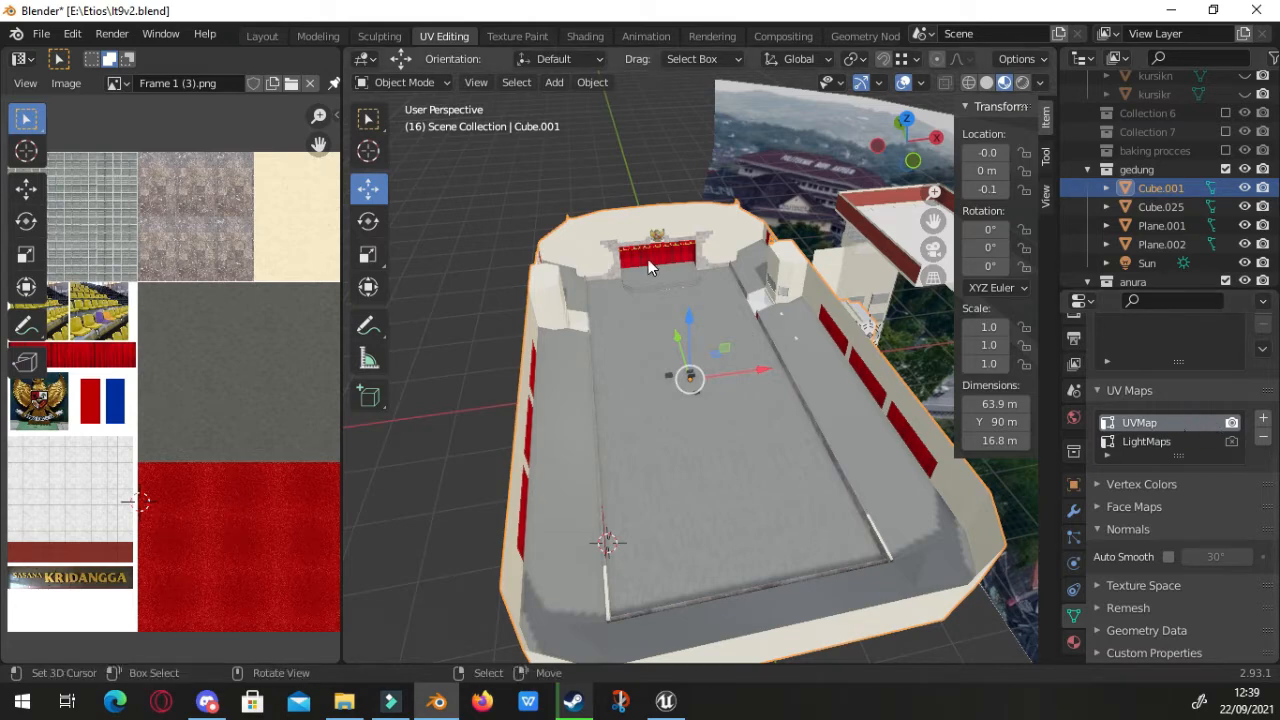
{"action": "scroll", "coordinate": [218, 327], "scroll_direction": "down", "scroll_amount": 2}
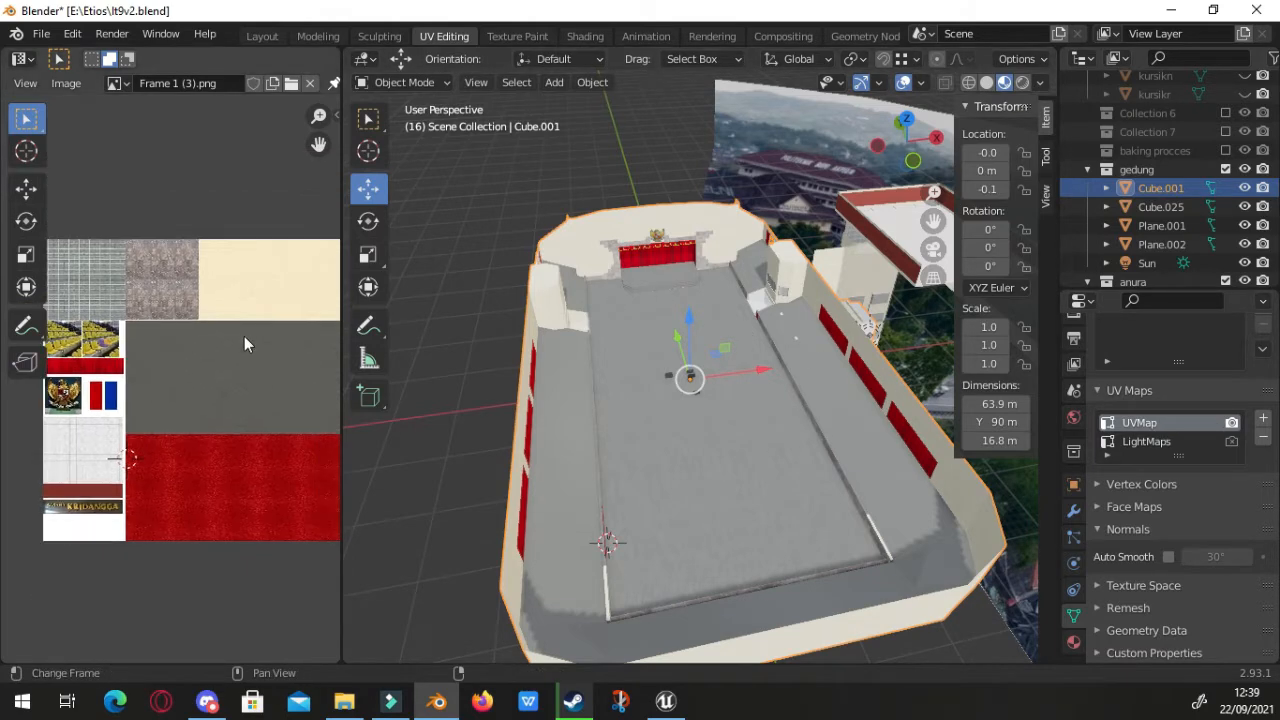
{"action": "scroll", "coordinate": [150, 330], "scroll_direction": "up", "scroll_amount": 1}
{"action": "middle_click_drag", "start_coordinate": [134, 350], "coordinate": [177, 350]}
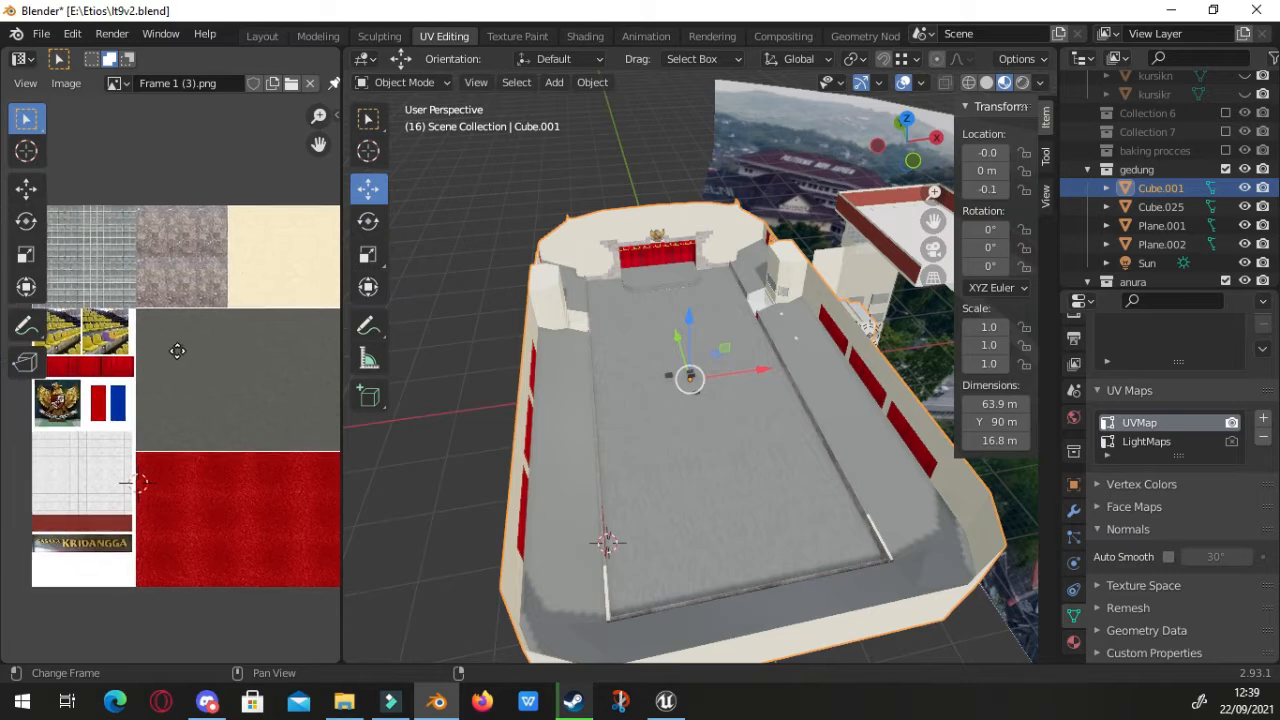
Make LightMaps the building's active UV map and the one used for rendering
{"action": "scroll", "coordinate": [110, 458], "scroll_direction": "down", "scroll_amount": 1}
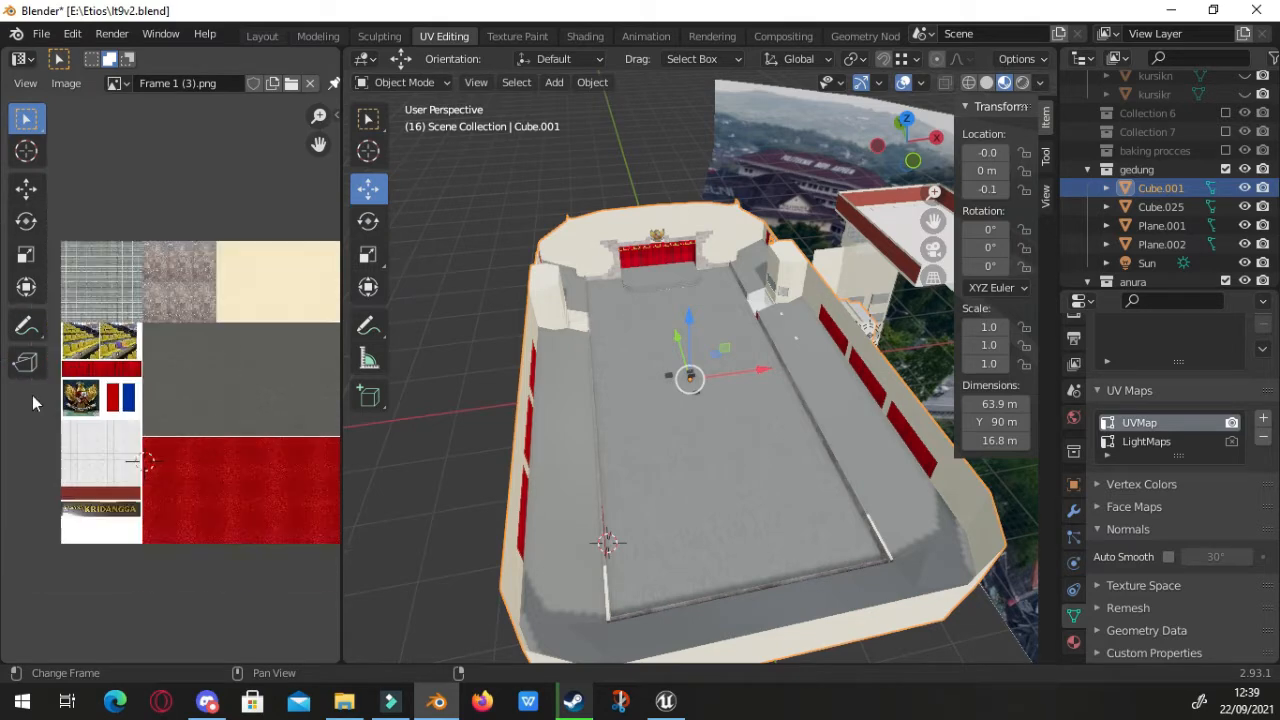
{"action": "middle_click_drag", "start_coordinate": [866, 342], "coordinate": [761, 390]}
{"action": "scroll", "coordinate": [761, 387], "scroll_direction": "up", "scroll_amount": 2}
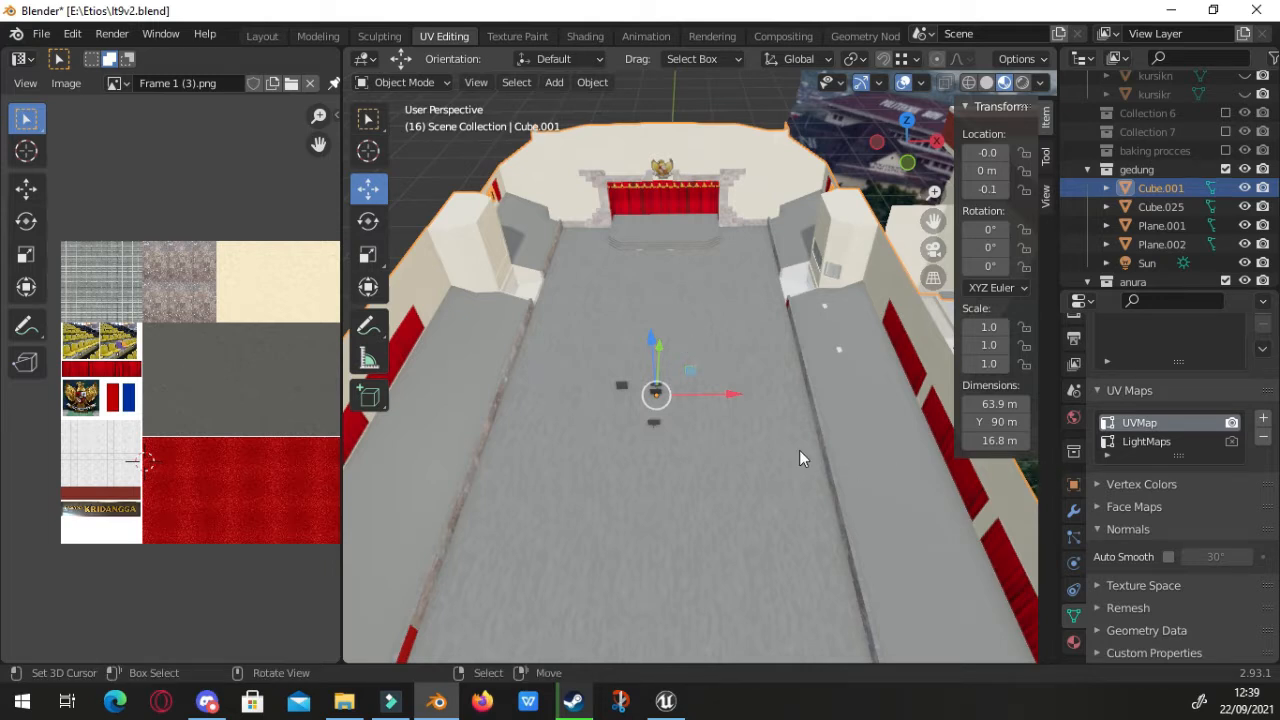
{"action": "left_click", "coordinate": [1165, 441]}
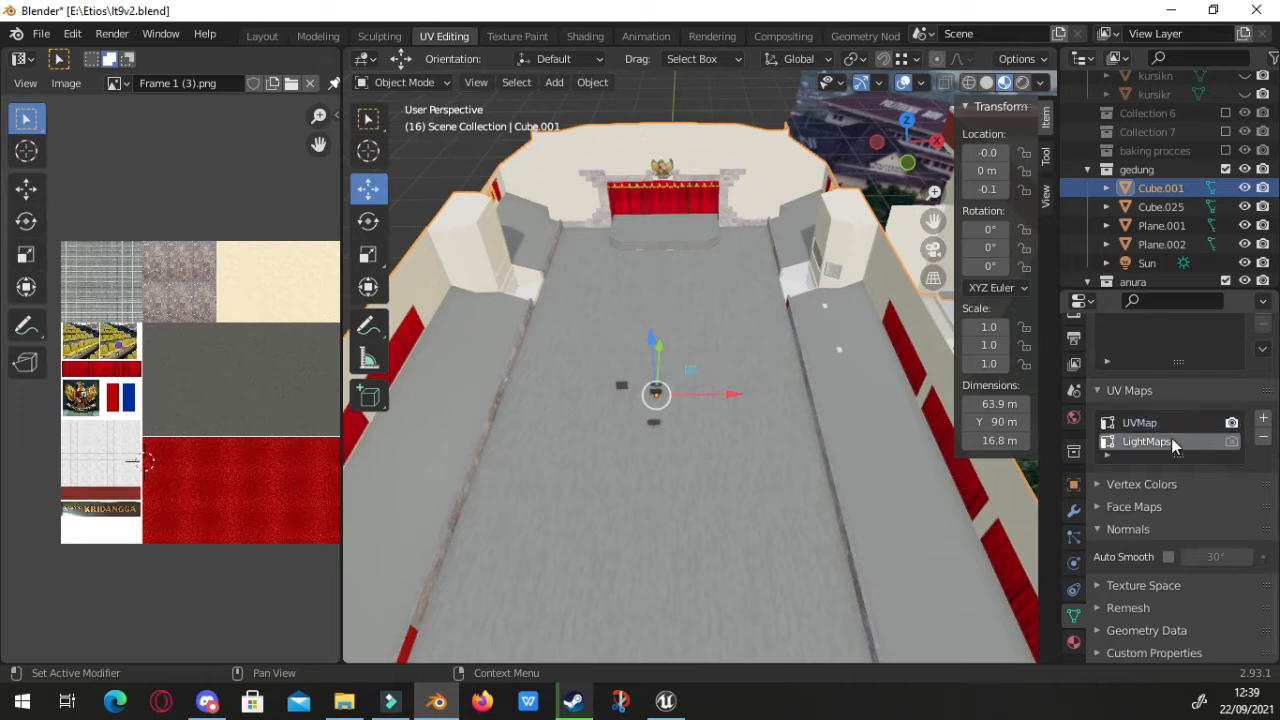
{"action": "left_click", "coordinate": [1232, 441]}
{"action": "scroll", "coordinate": [608, 370], "scroll_direction": "down", "scroll_amount": 3}
{"action": "middle_click_drag", "start_coordinate": [608, 370], "coordinate": [649, 382]}
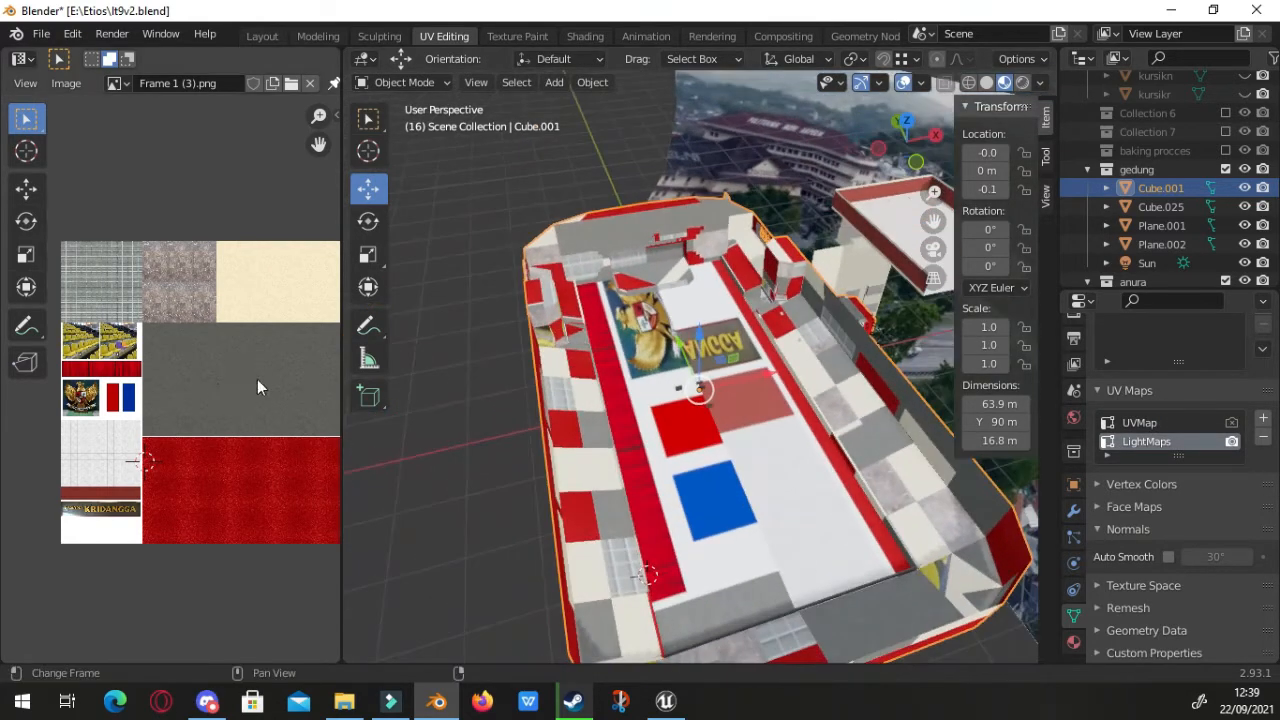
Enter Edit Mode on the building and select all its faces to show their LightMaps UVs
{"action": "middle_click_drag", "start_coordinate": [258, 381], "coordinate": [185, 425]}
{"action": "key", "text": "Tab"}
{"action": "key", "text": "a"}
{"action": "scroll", "coordinate": [185, 425], "scroll_direction": "up", "scroll_amount": 8}
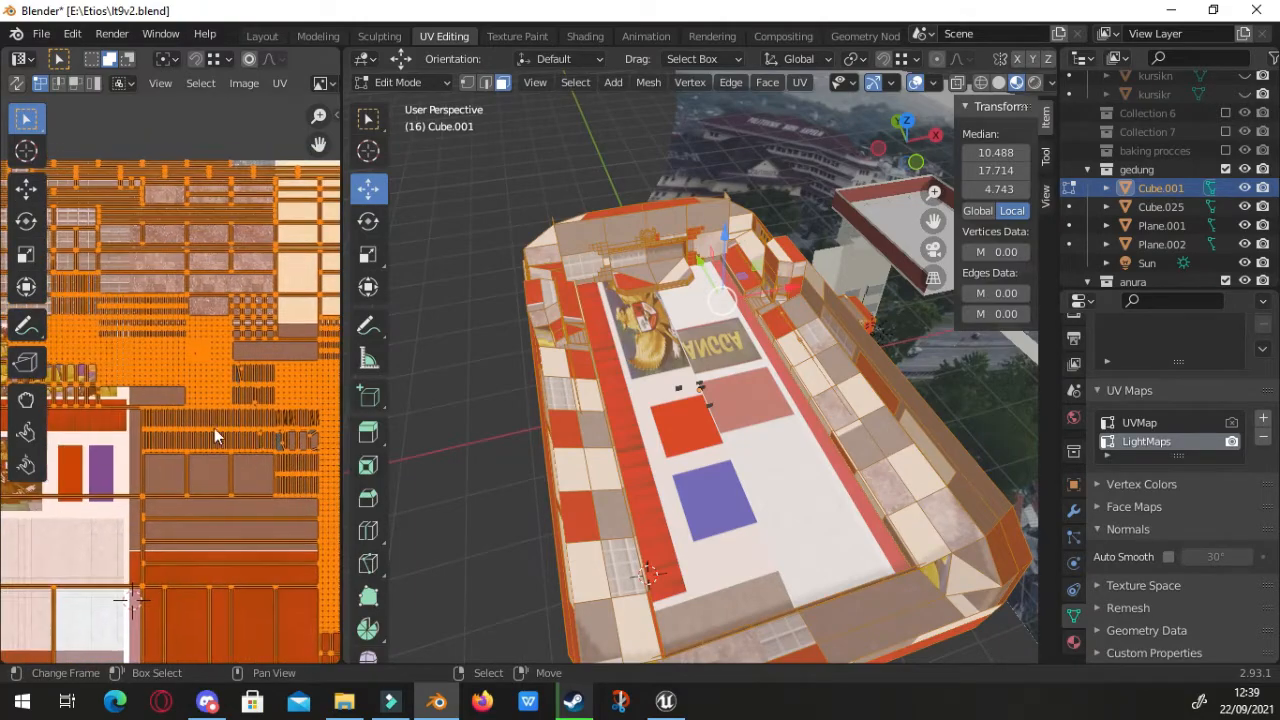
Widen the UV editor and examine the packed LightMaps islands, both as a whole and close up
{"action": "left_click_drag", "start_coordinate": [342, 377], "coordinate": [893, 392]}
{"action": "scroll", "coordinate": [694, 402], "scroll_direction": "down", "scroll_amount": 2}
{"action": "middle_click_drag", "start_coordinate": [686, 404], "coordinate": [508, 351]}
{"action": "scroll", "coordinate": [600, 480], "scroll_direction": "down", "scroll_amount": 1}
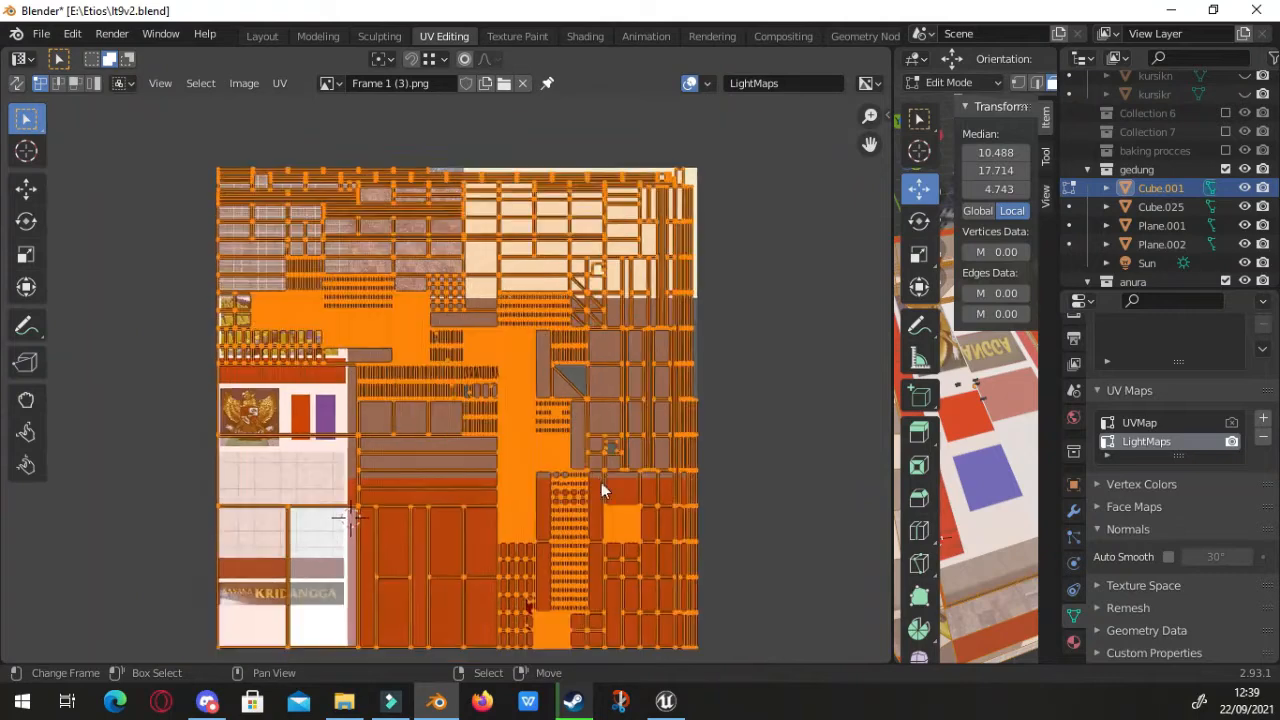
{"action": "middle_click_drag", "start_coordinate": [596, 474], "coordinate": [581, 443]}
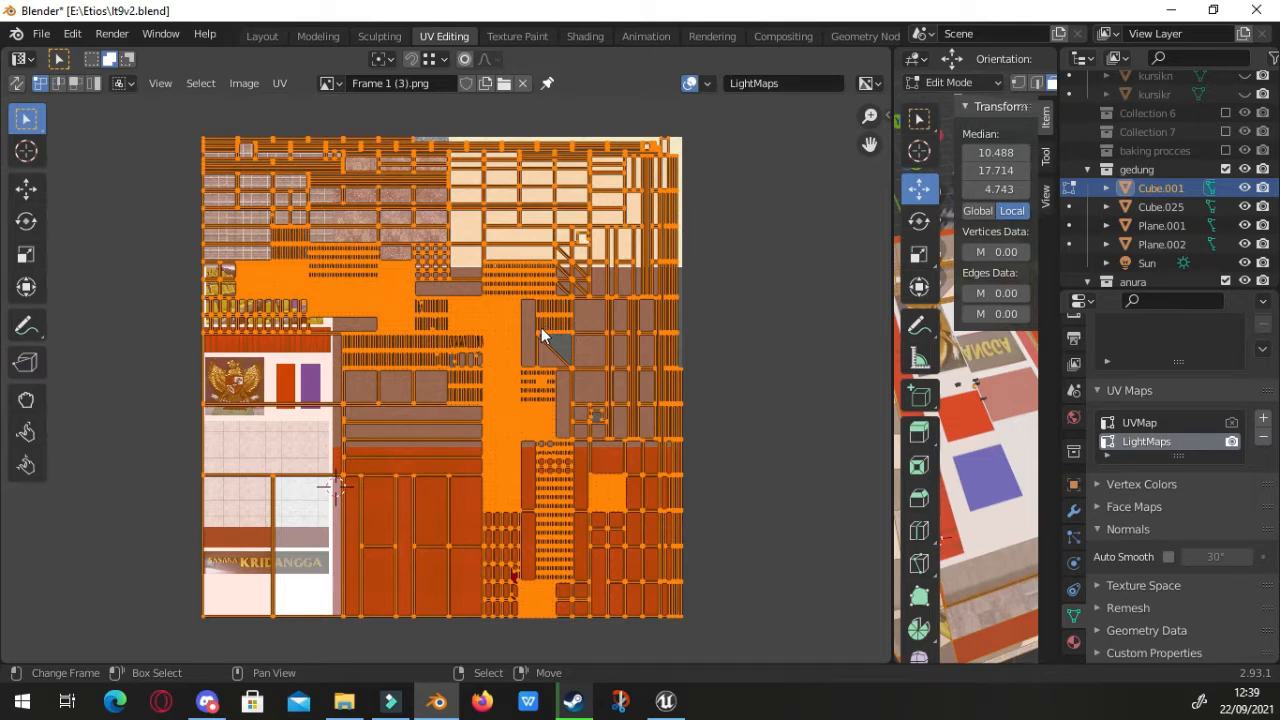
{"action": "scroll", "coordinate": [524, 230], "scroll_direction": "up", "scroll_amount": 1}
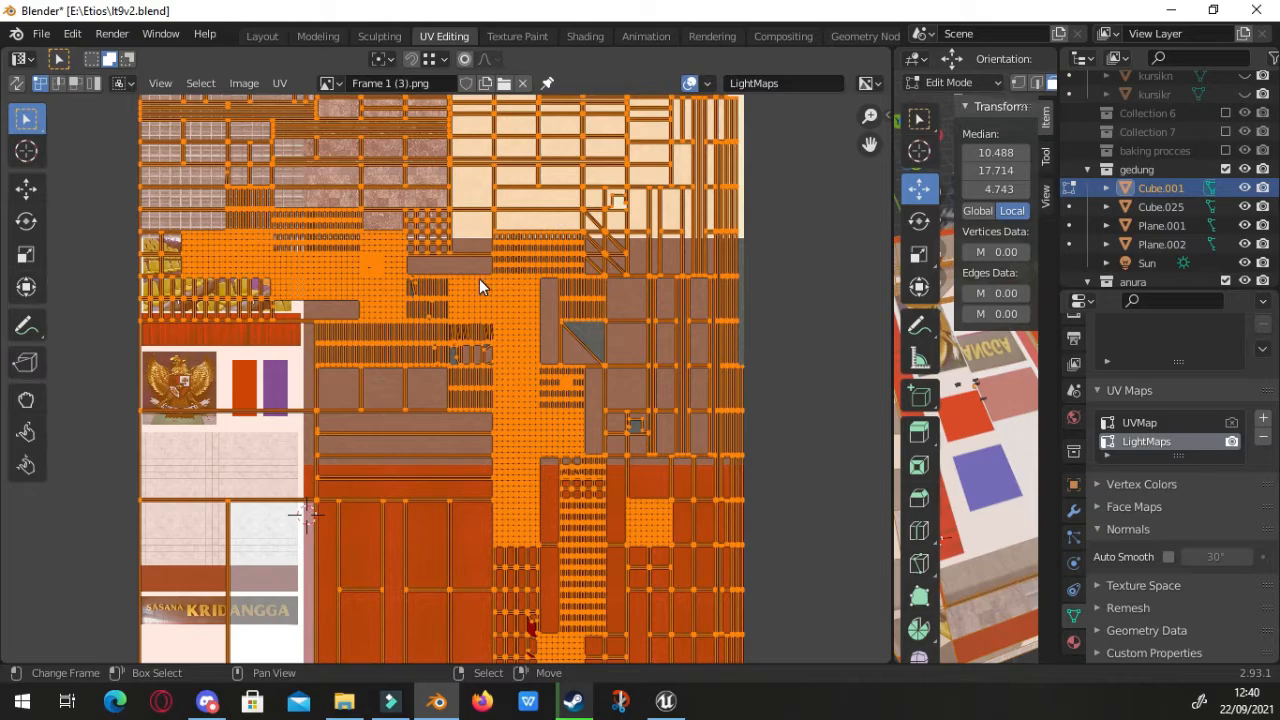
{"action": "scroll", "coordinate": [479, 279], "scroll_direction": "up", "scroll_amount": 3}
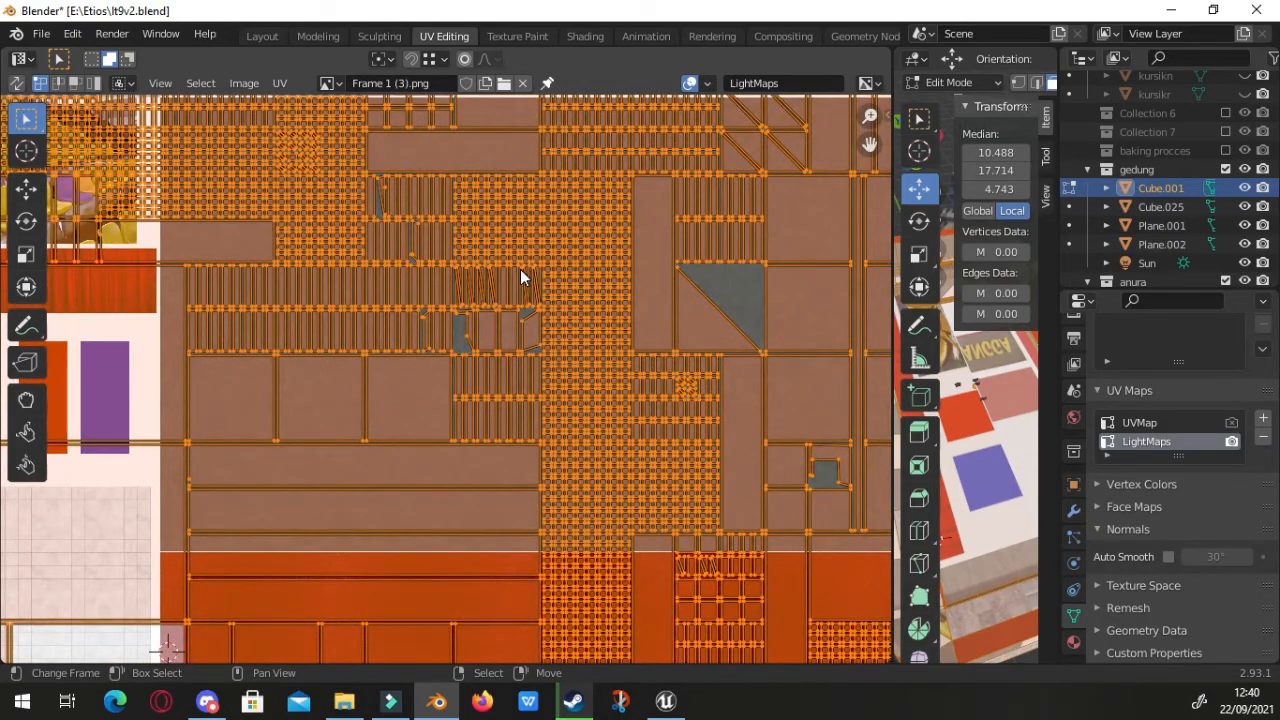
{"action": "scroll", "coordinate": [512, 271], "scroll_direction": "down", "scroll_amount": 3}
{"action": "scroll", "coordinate": [480, 255], "scroll_direction": "down", "scroll_amount": 1}
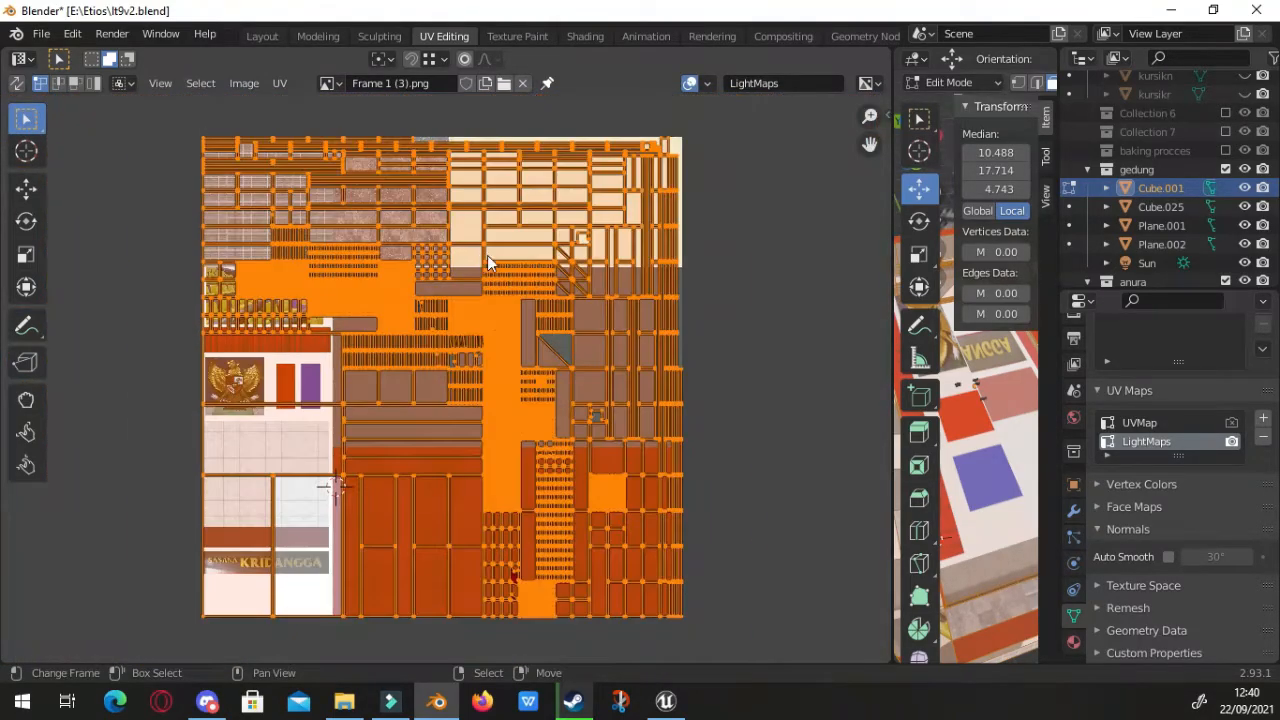
Narrow the UV editor, switch the displayed UV map to UVMap, and select one half of the floor for comparison
{"action": "left_click_drag", "start_coordinate": [893, 330], "coordinate": [666, 325]}
{"action": "left_click", "coordinate": [1192, 424]}
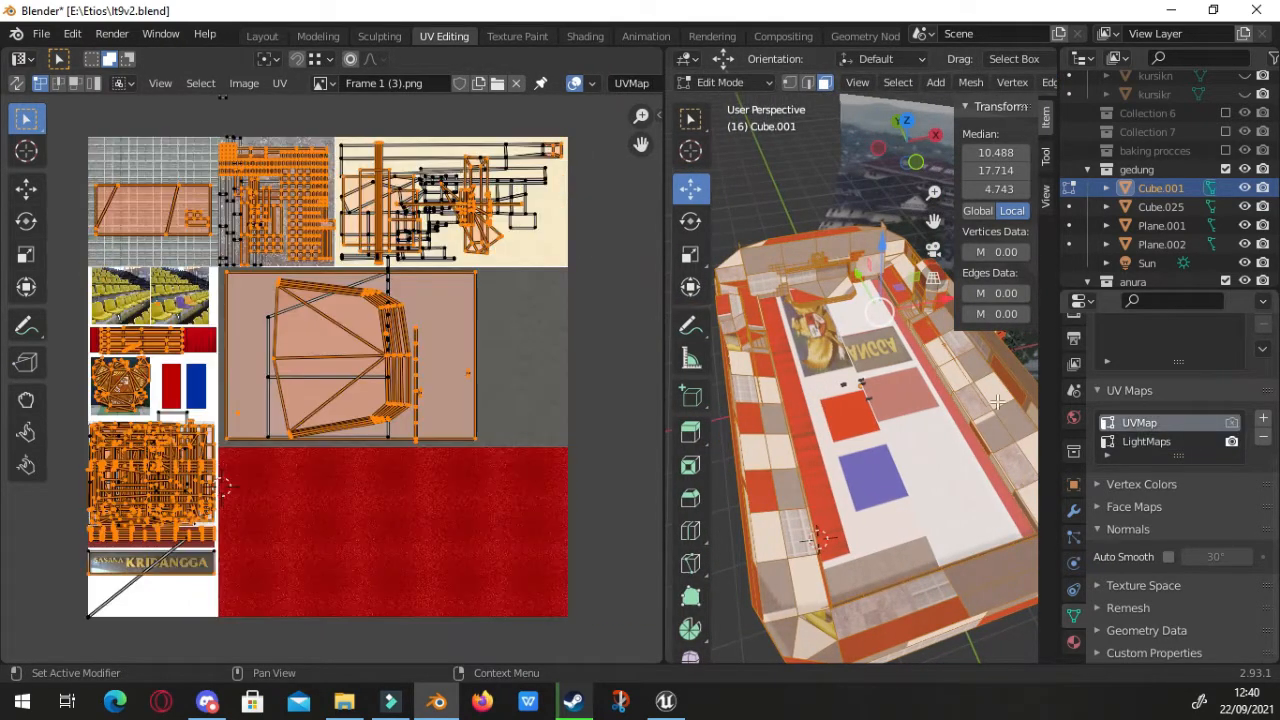
{"action": "left_click", "coordinate": [840, 376]}
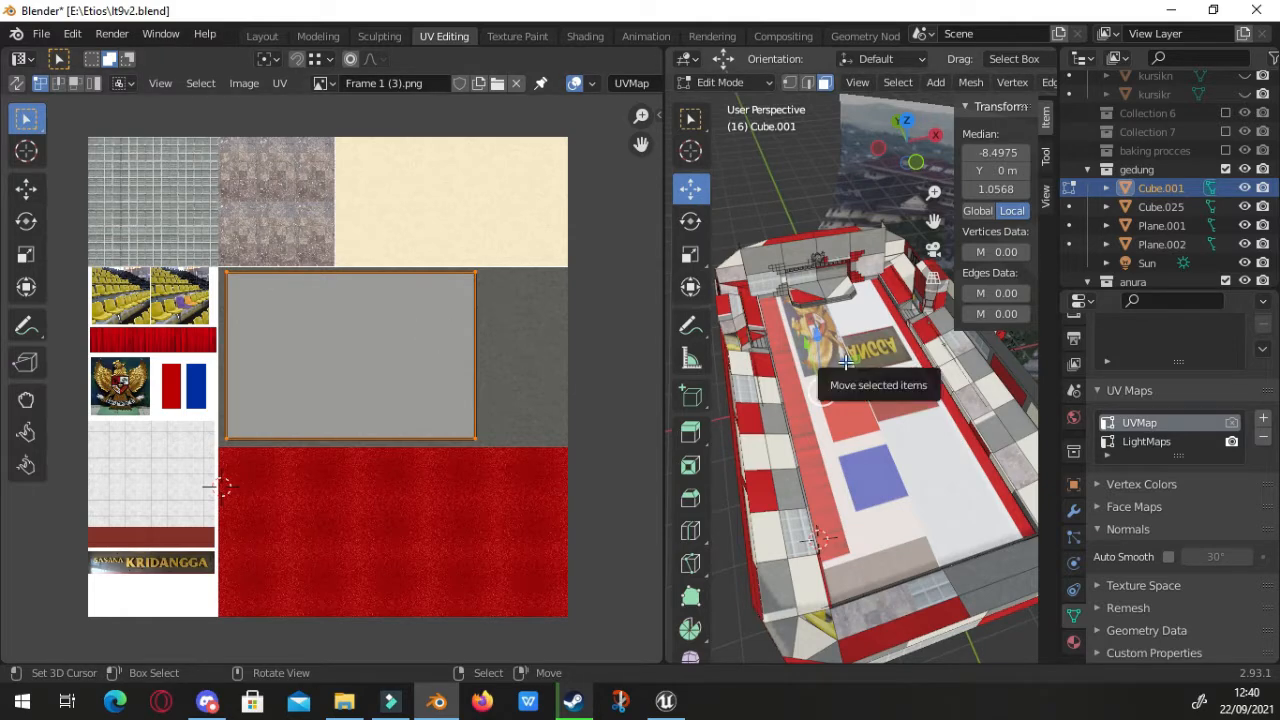
Select all faces, reactivate LightMaps, point out the Lightmap Pack unwrap option without applying it, and return to Object Mode
{"action": "key", "text": "a"}
{"action": "key", "text": "u"}
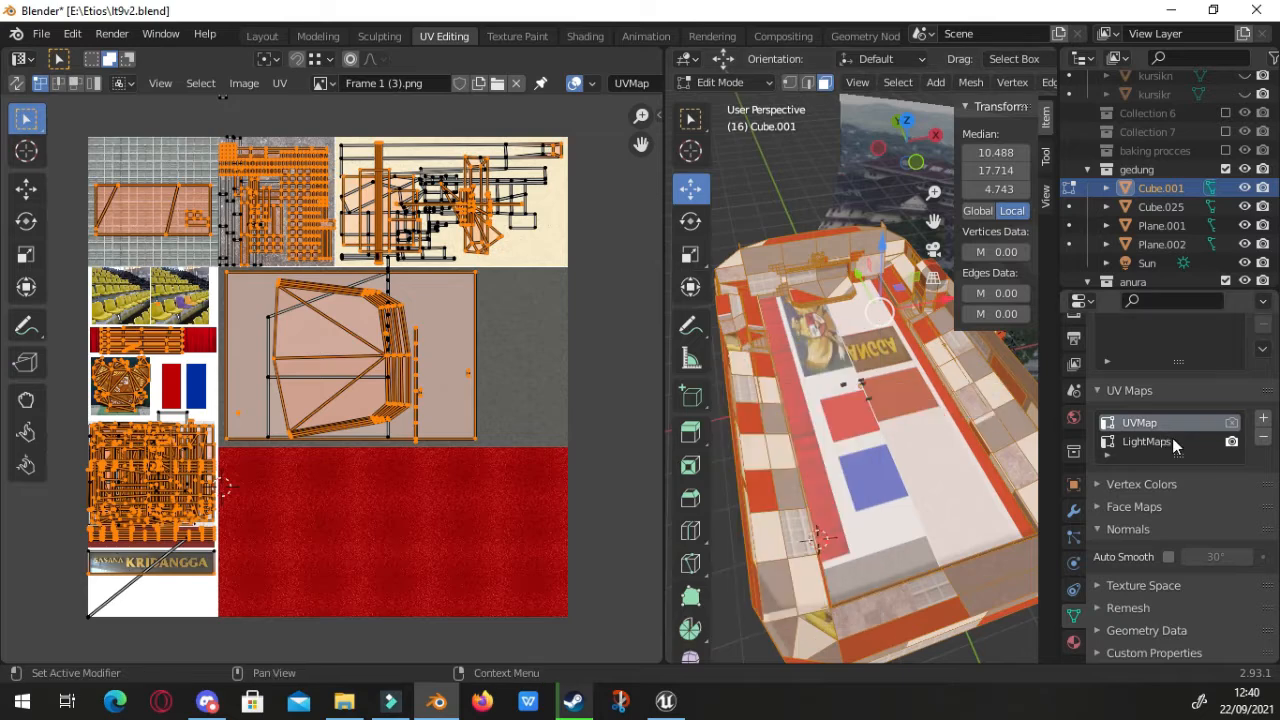
{"action": "left_click", "coordinate": [1146, 441]}
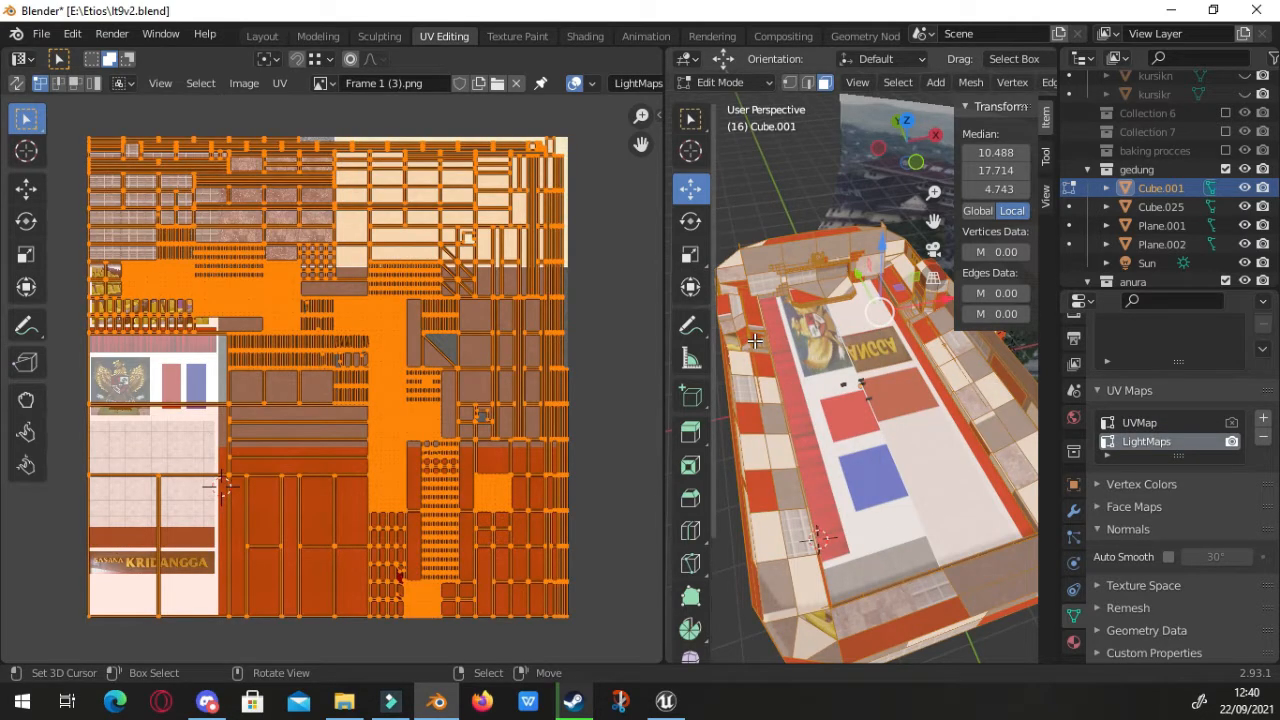
{"action": "key", "text": "u"}
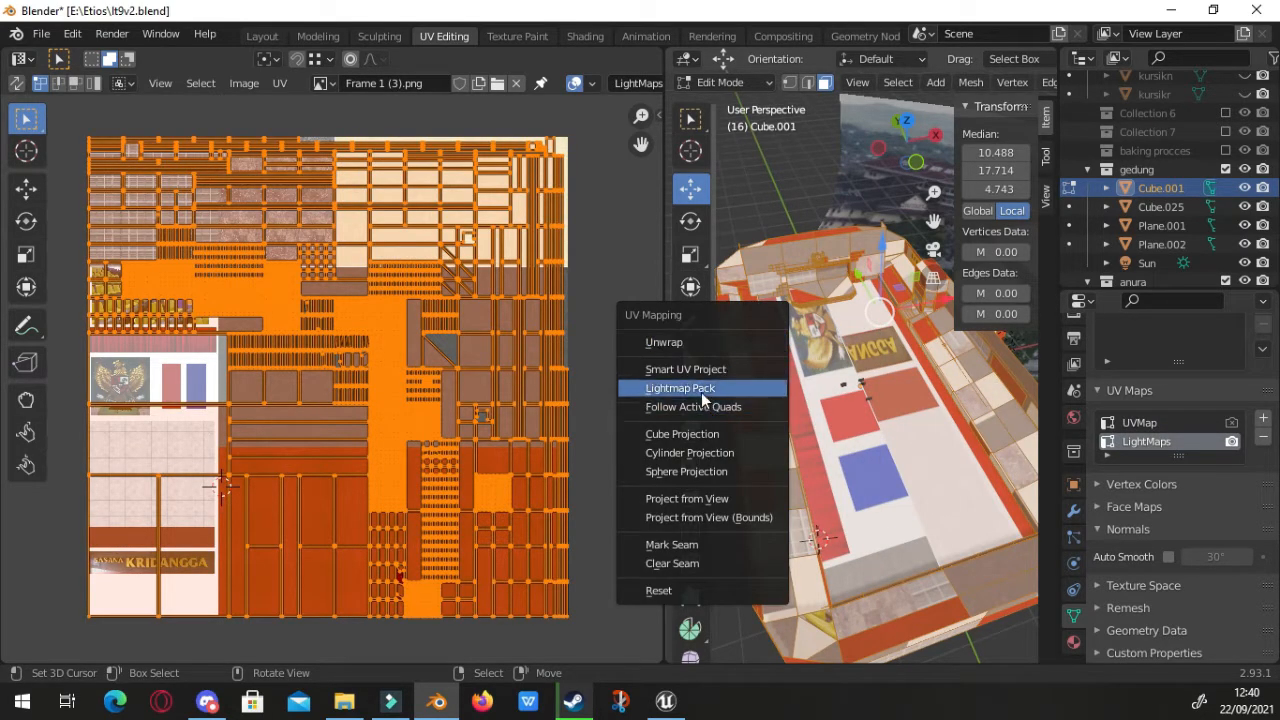
{"action": "left_click", "coordinate": [235, 124]}
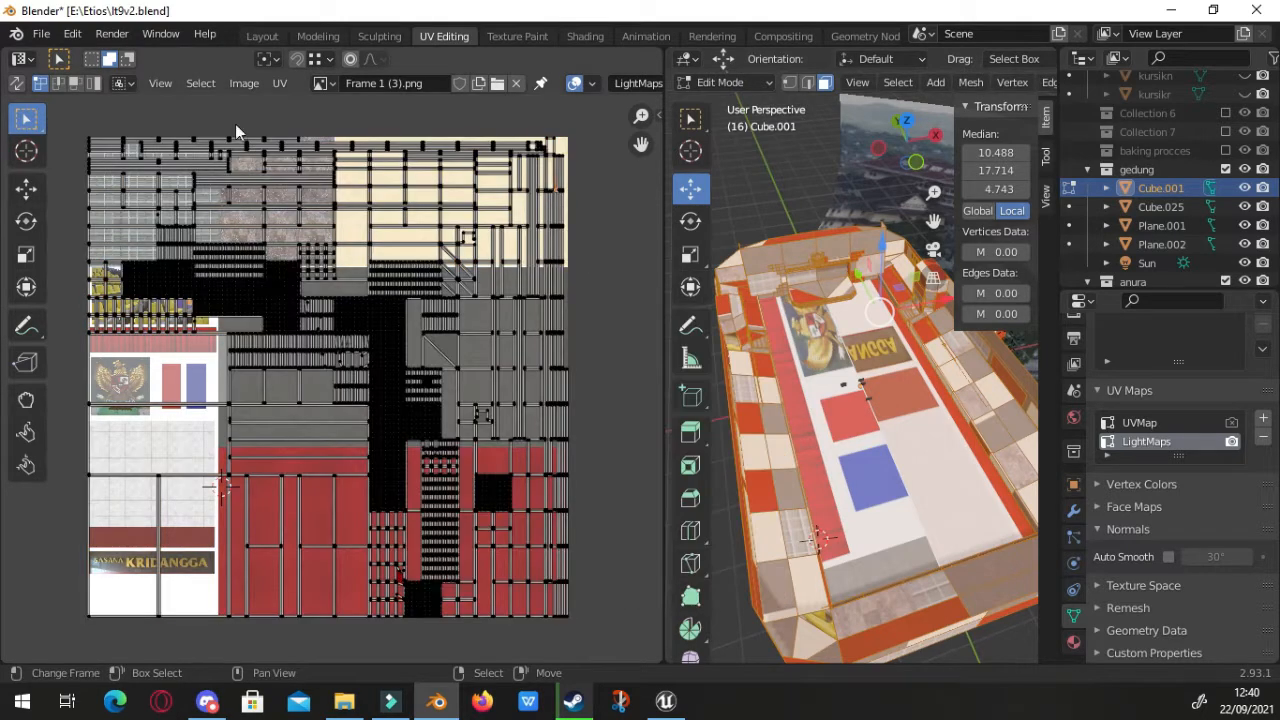
{"action": "key", "text": "Tab"}
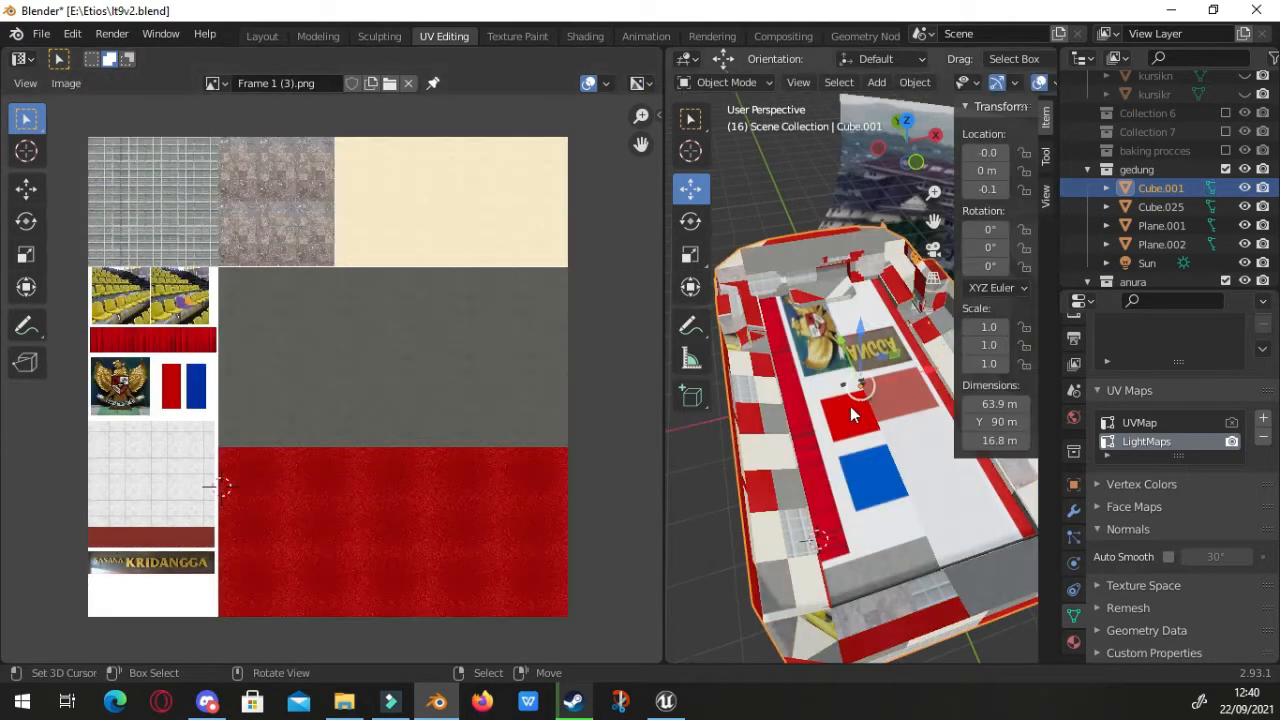
Widen the 3D view and examine how the atlas lands on the hall through the LightMaps UVs
{"action": "scroll", "coordinate": [813, 415], "scroll_direction": "up", "scroll_amount": 4}
{"action": "middle_click_drag", "start_coordinate": [850, 408], "coordinate": [833, 522]}
{"action": "middle_click_drag", "start_coordinate": [833, 522], "coordinate": [840, 458]}
{"action": "scroll", "coordinate": [840, 458], "scroll_direction": "up", "scroll_amount": 2}
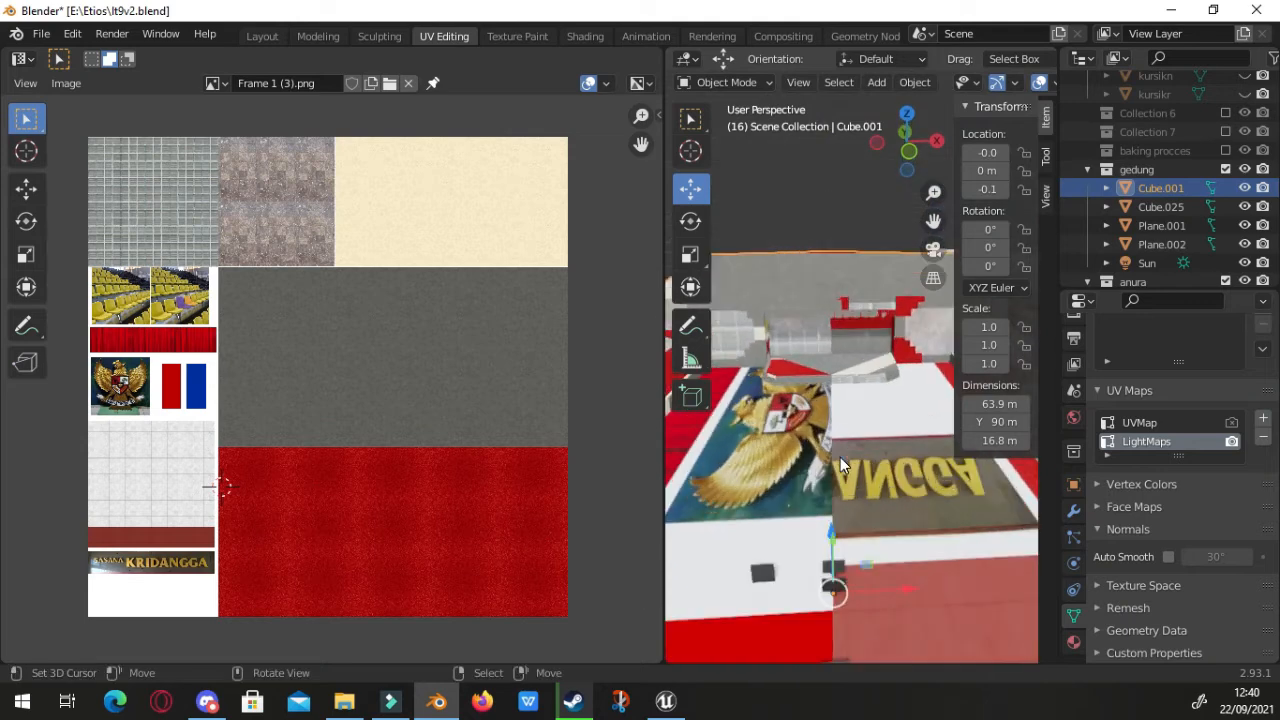
{"action": "scroll", "coordinate": [840, 457], "scroll_direction": "down", "scroll_amount": 2}
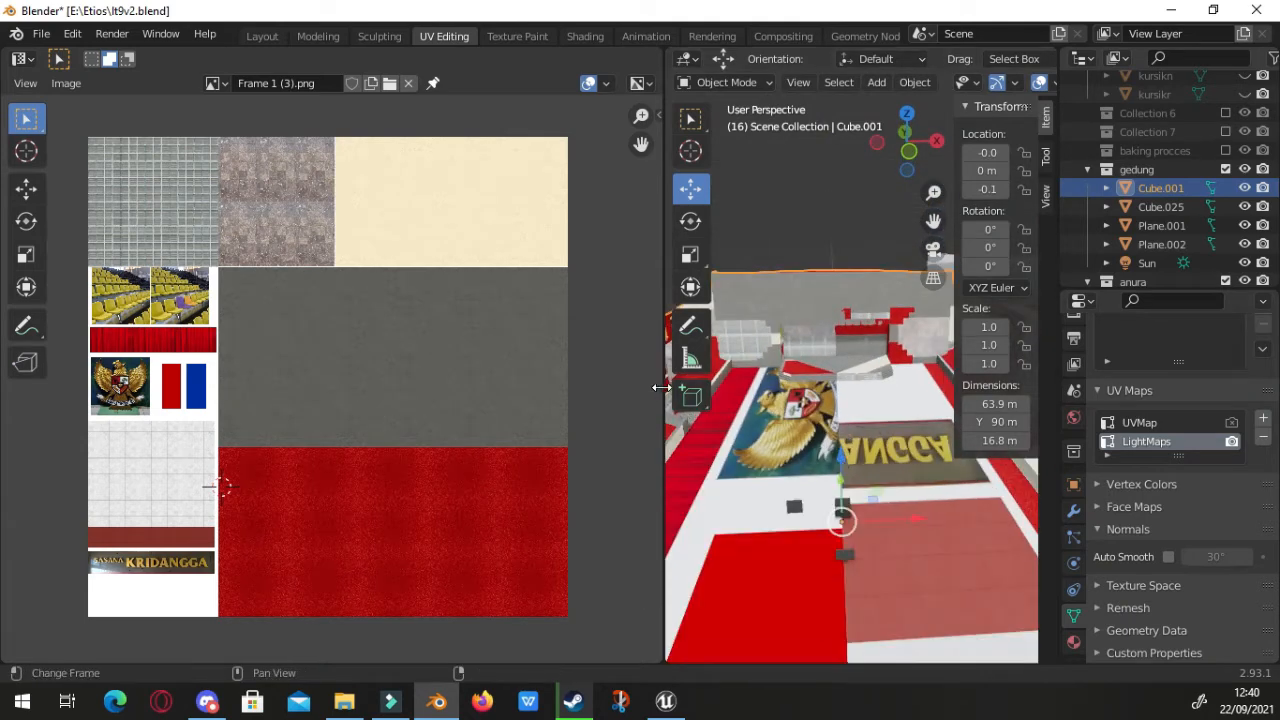
{"action": "left_click_drag", "start_coordinate": [663, 389], "coordinate": [473, 381]}
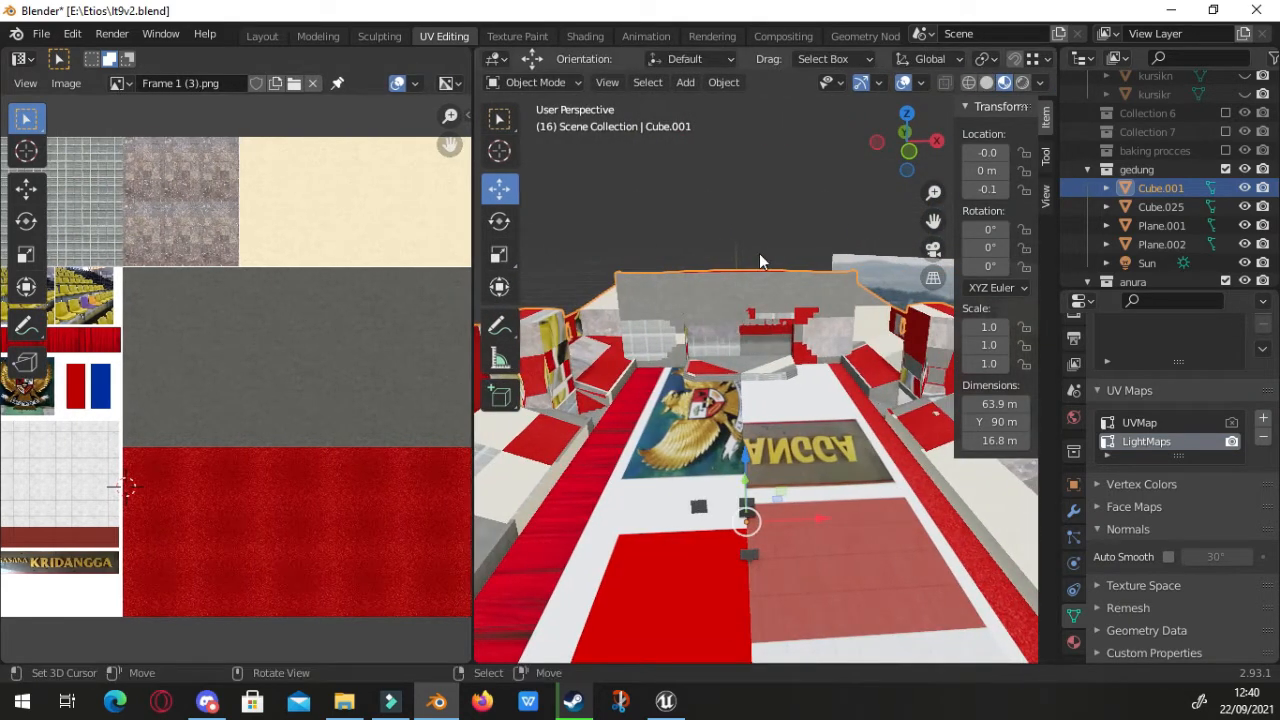
{"action": "middle_click_drag", "start_coordinate": [759, 253], "coordinate": [1058, 245]}
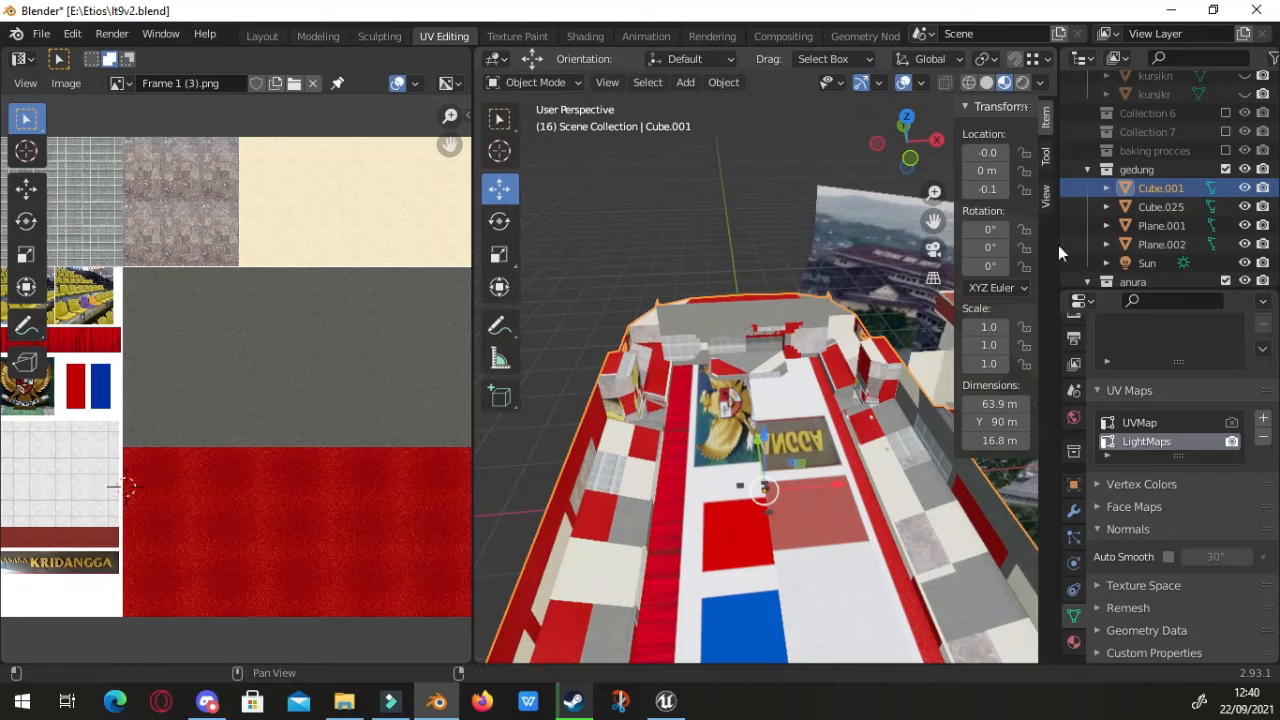
Exclude the gedung collection from the view layer and check the contents of Collection 7 and Collection 6, leaving both excluded
{"action": "left_click", "coordinate": [1222, 168]}
{"action": "left_click", "coordinate": [1226, 133]}
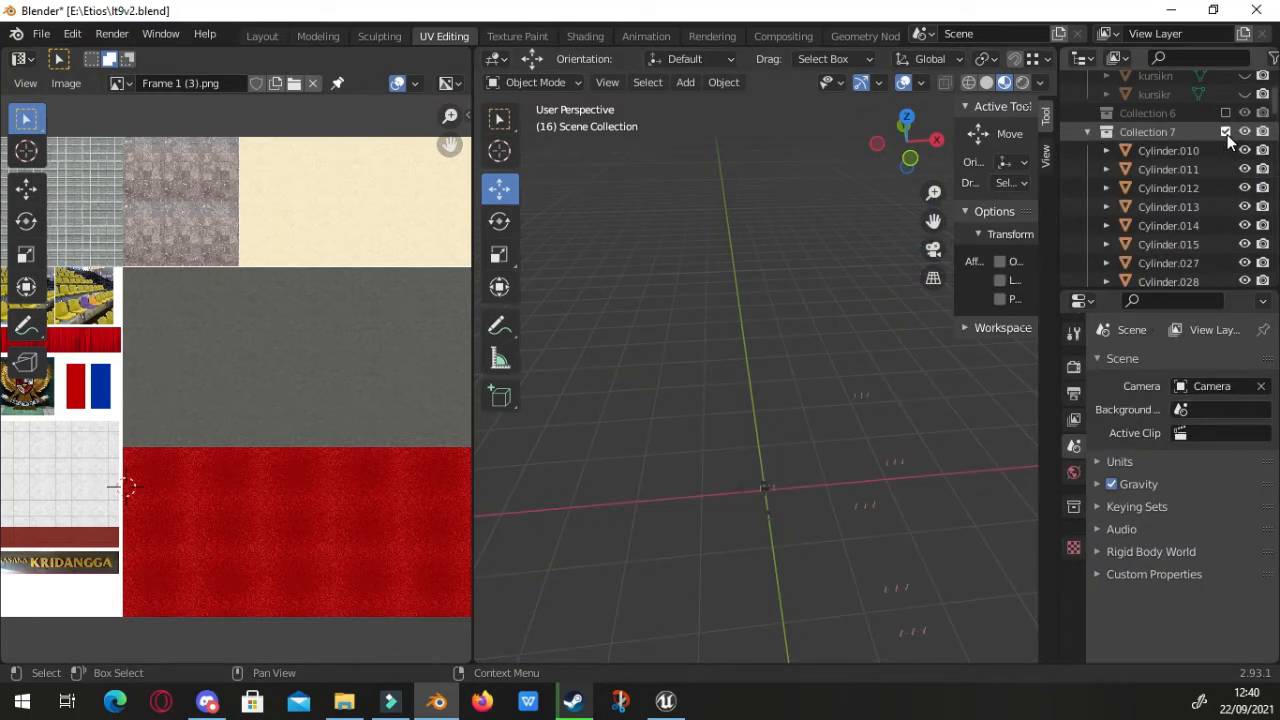
{"action": "left_click", "coordinate": [1227, 134]}
{"action": "left_click", "coordinate": [1226, 115]}
{"action": "scroll", "coordinate": [1221, 134], "scroll_direction": "up", "scroll_amount": 2}
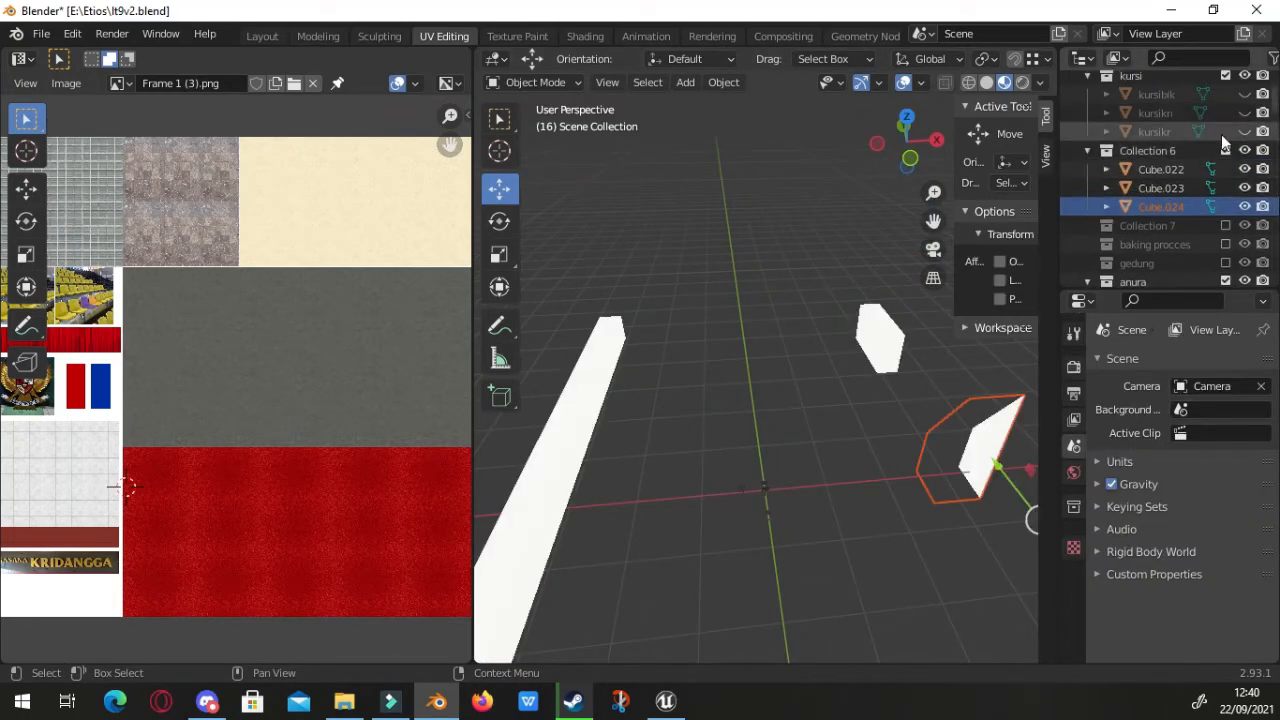
{"action": "left_click", "coordinate": [1226, 152]}
Include Collection 2, atap and Collection in the view layer to bring back the original hall with roof and lights
{"action": "scroll", "coordinate": [1203, 164], "scroll_direction": "up", "scroll_amount": 2}
{"action": "left_click", "coordinate": [1225, 139]}
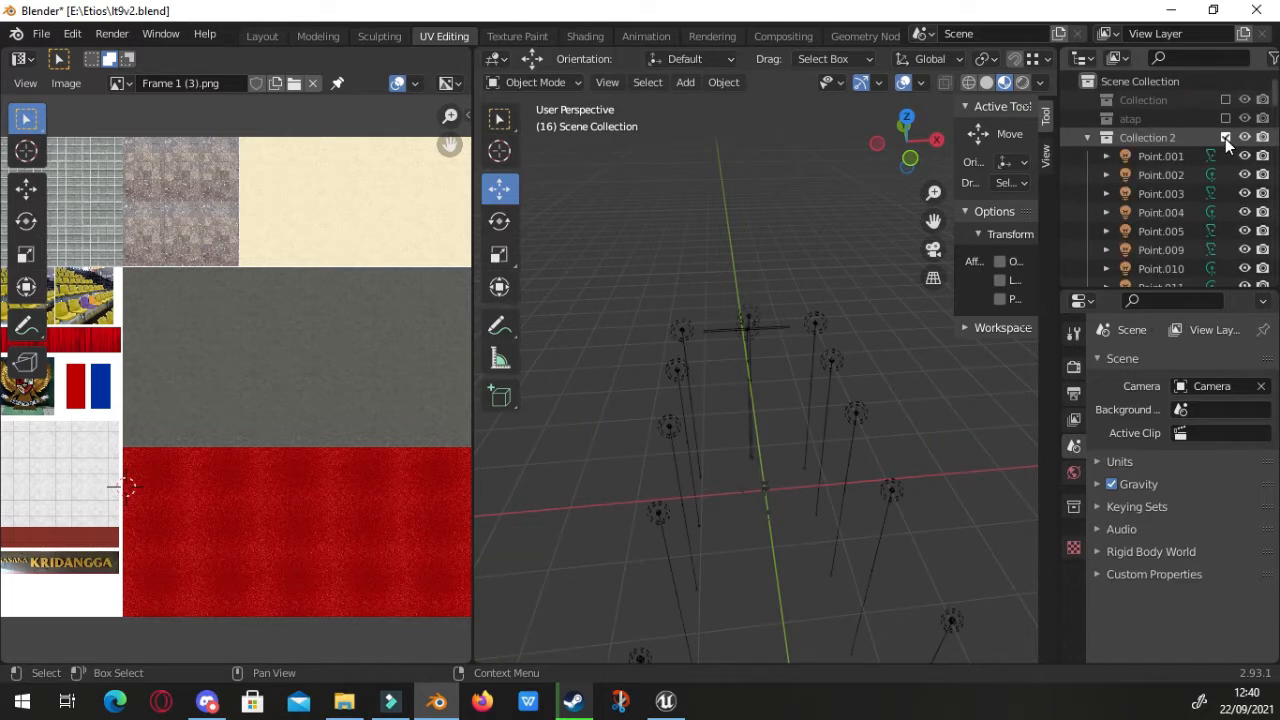
{"action": "left_click", "coordinate": [1226, 119]}
{"action": "left_click", "coordinate": [1227, 101]}
{"action": "mouse_move", "coordinate": [698, 370]}
{"action": "middle_mouse_down"}
{"action": "mouse_move", "coordinate": [692, 325]}
{"action": "mouse_move", "coordinate": [699, 352]}
{"action": "middle_mouse_up"}
{"action": "scroll", "coordinate": [713, 343], "scroll_direction": "up", "scroll_amount": 4}
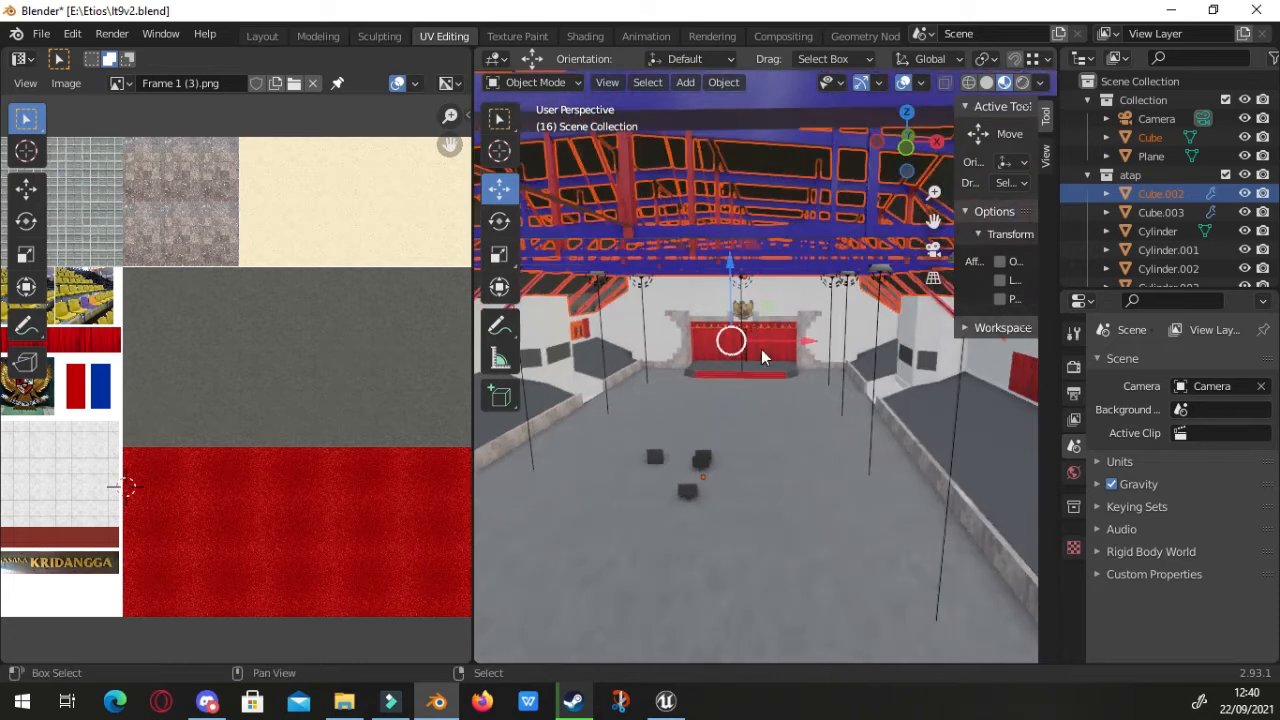
Select a sign stand in the middle of the hall floor and walk up to examine its Instagram sign
{"action": "scroll", "coordinate": [1189, 178], "scroll_direction": "down", "scroll_amount": 8}
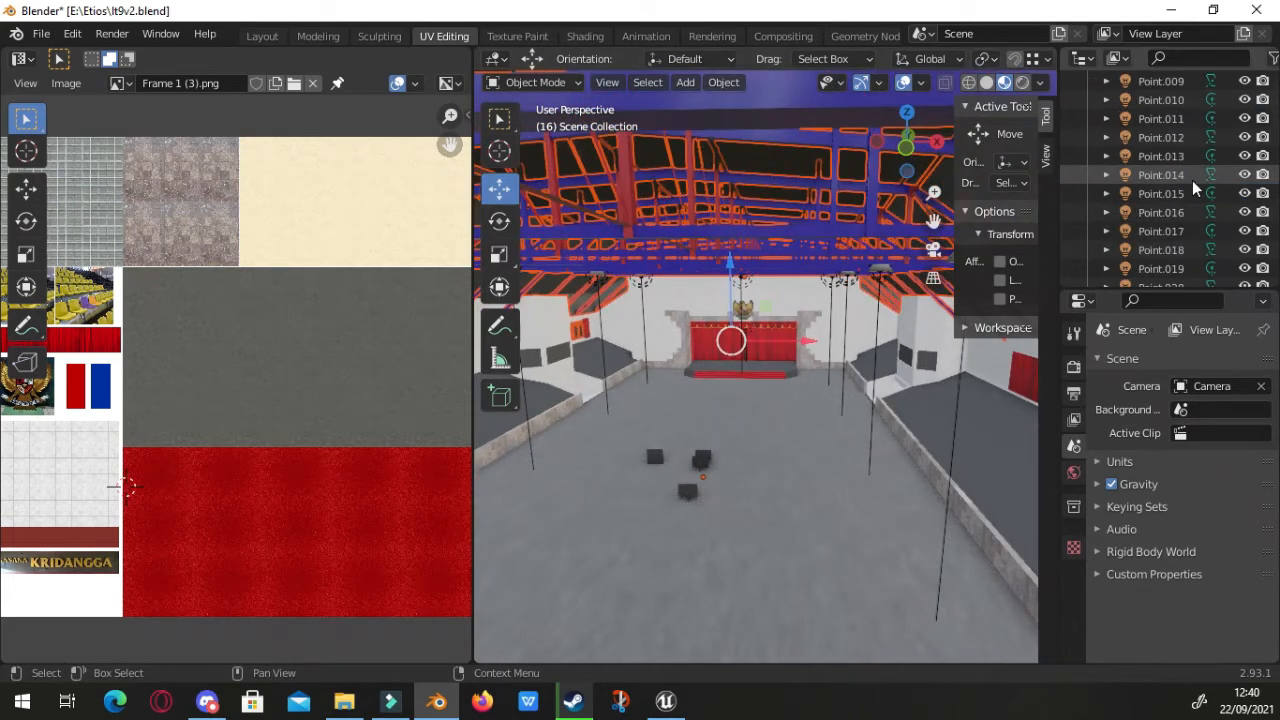
{"action": "scroll", "coordinate": [1192, 180], "scroll_direction": "down", "scroll_amount": 15}
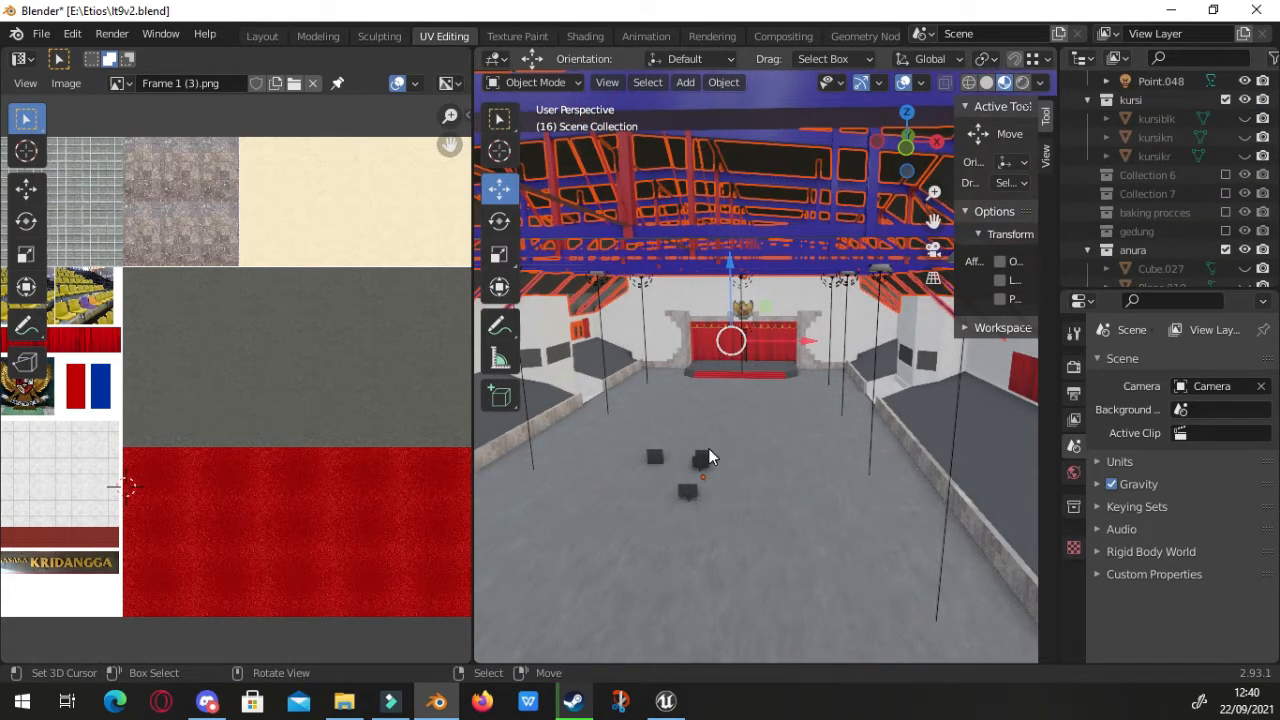
{"action": "left_click", "coordinate": [708, 448]}
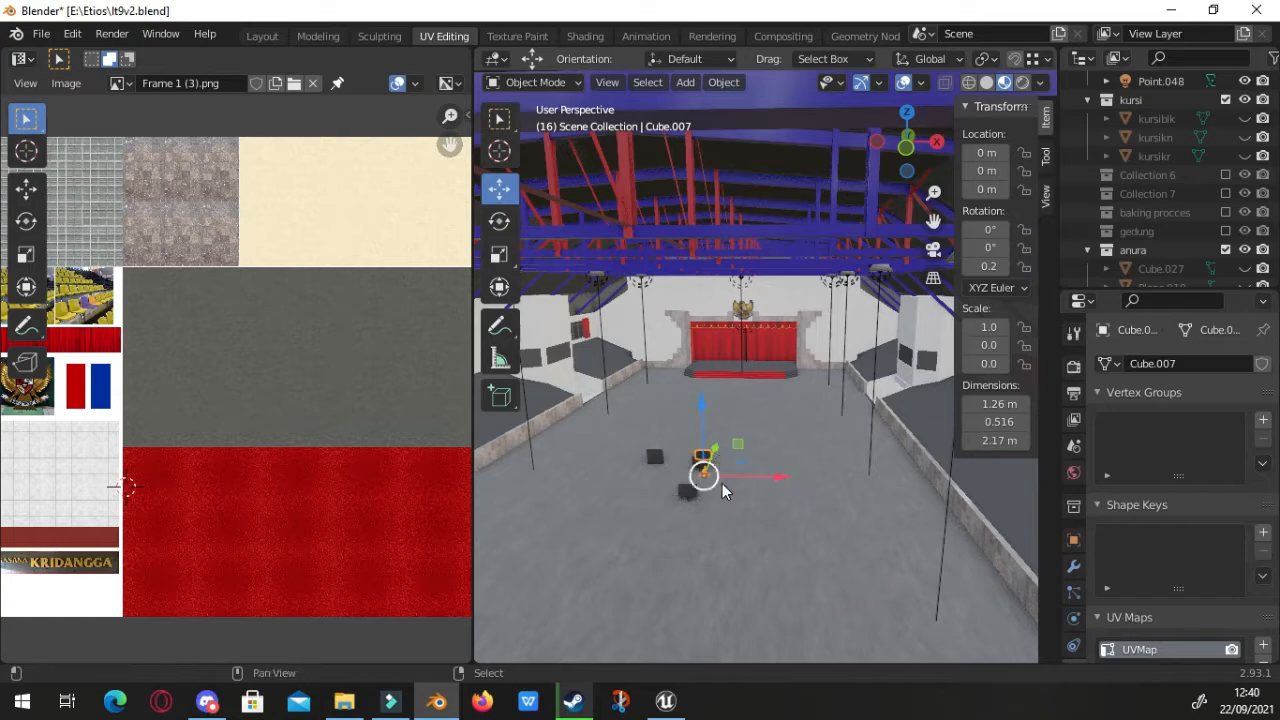
{"action": "key", "text": "shift+grave"}
{"action": "key", "text": "w"}
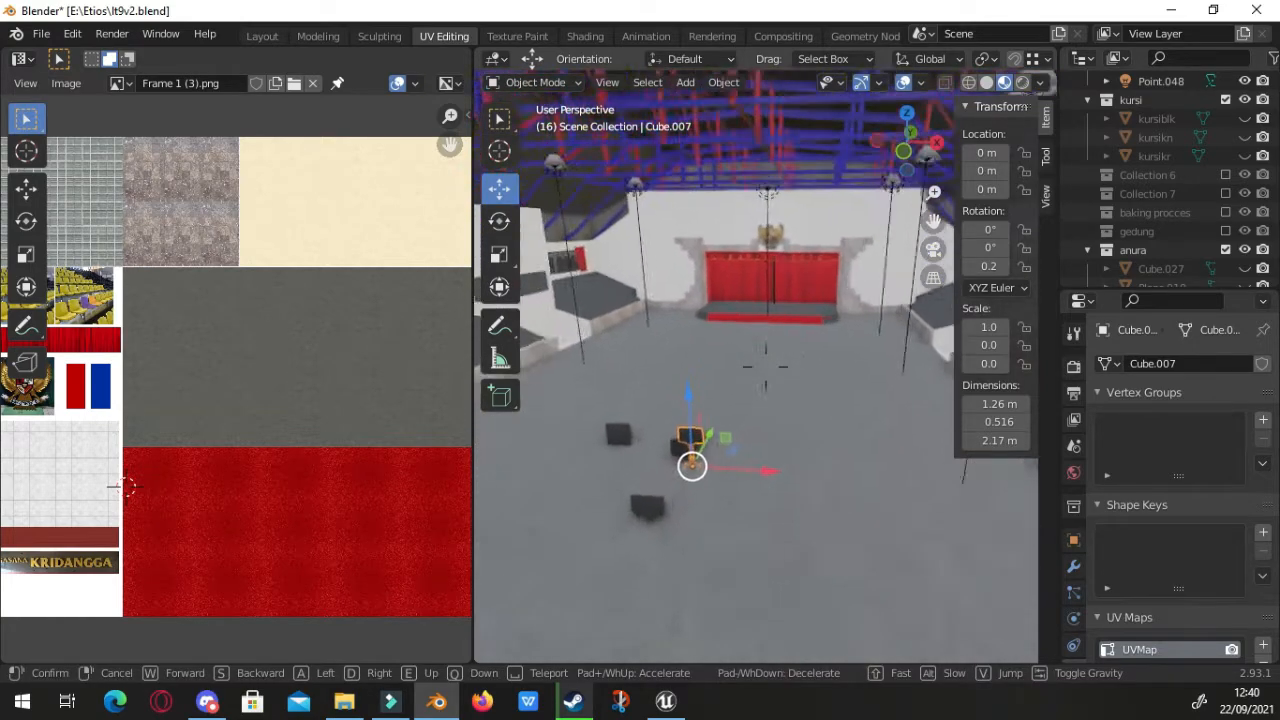
{"action": "key", "text": "w"}
{"action": "key", "text": "w"}
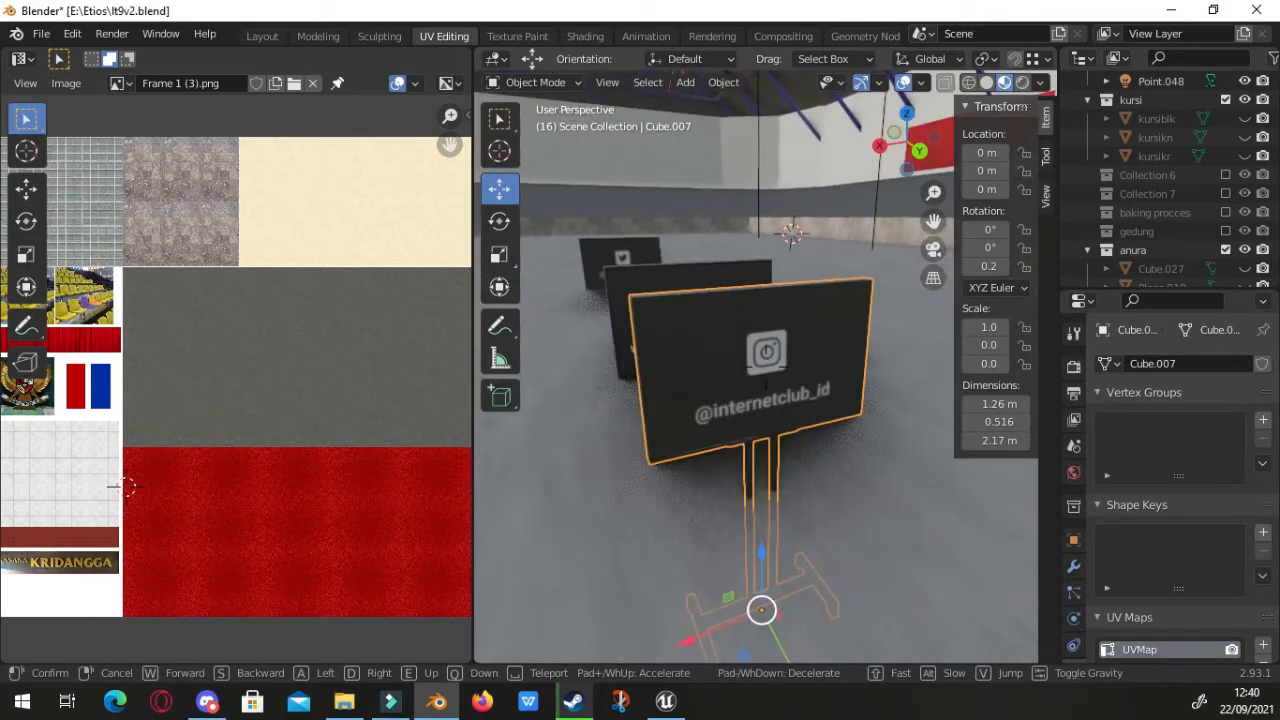
{"action": "key", "text": "s"}
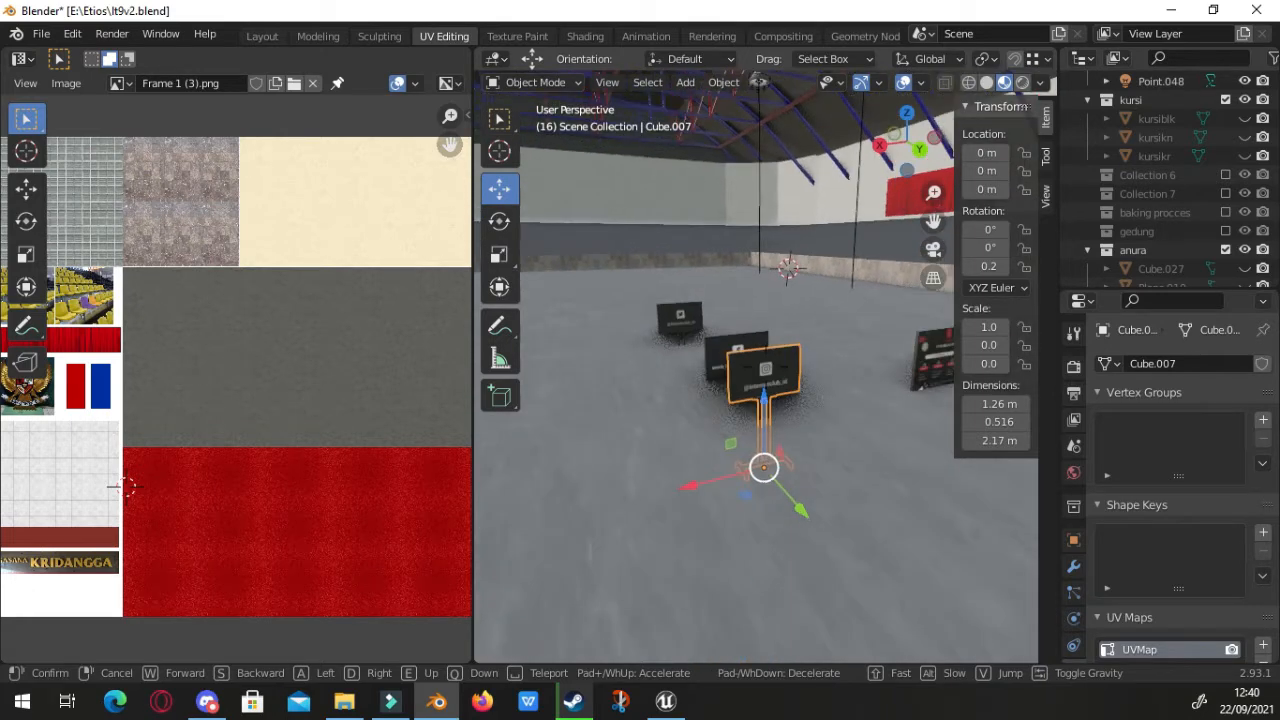
{"action": "left_click", "coordinate": [793, 280]}
Select the grey roof covering from outside the hall and hide it to expose the trusses
{"action": "scroll", "coordinate": [789, 286], "scroll_direction": "down", "scroll_amount": 4}
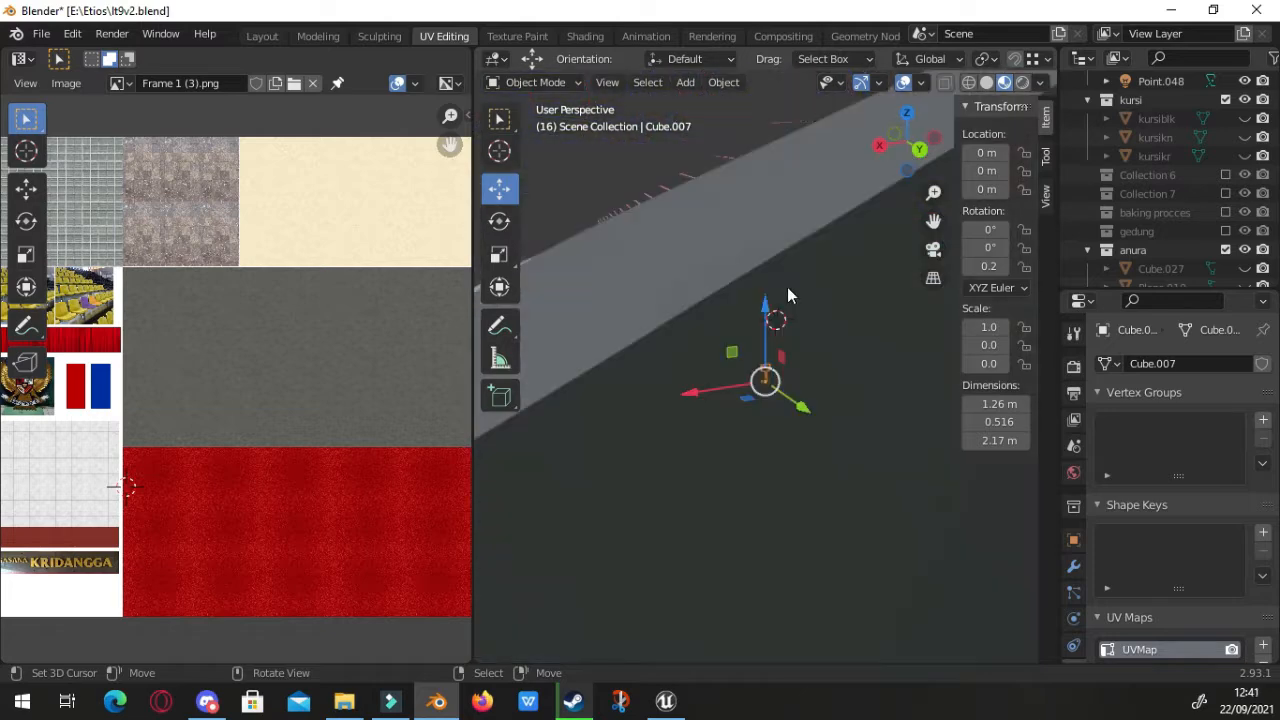
{"action": "middle_click_drag", "start_coordinate": [787, 287], "coordinate": [911, 351]}
{"action": "scroll", "coordinate": [737, 450], "scroll_direction": "up", "scroll_amount": 1}
{"action": "middle_click_drag", "start_coordinate": [935, 456], "coordinate": [821, 437], "text": "shift"}
{"action": "left_click", "coordinate": [793, 434]}
{"action": "scroll", "coordinate": [851, 453], "scroll_direction": "up", "scroll_amount": 2}
{"action": "scroll", "coordinate": [821, 437], "scroll_direction": "down", "scroll_amount": 5}
{"action": "left_click", "coordinate": [825, 433]}
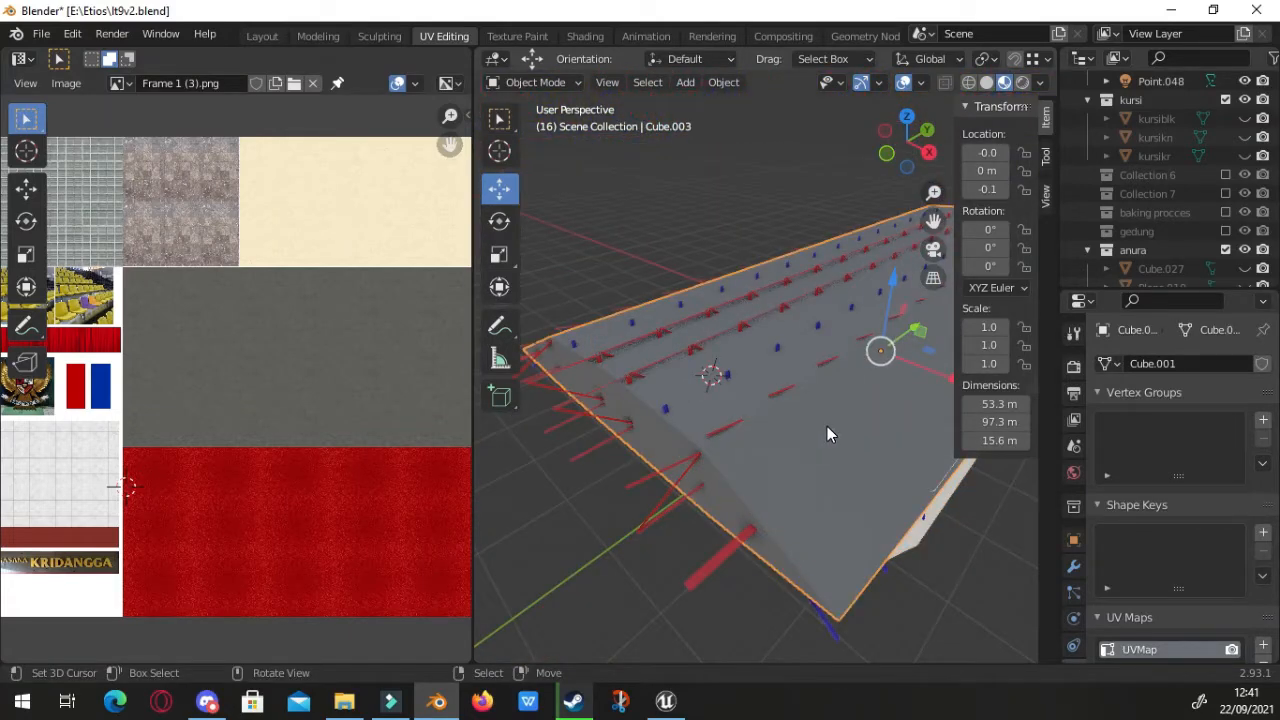
{"action": "key", "text": "h"}
Hide the roof trusses and select the main hall building beneath them to view its open interior
{"action": "left_click", "coordinate": [827, 426]}
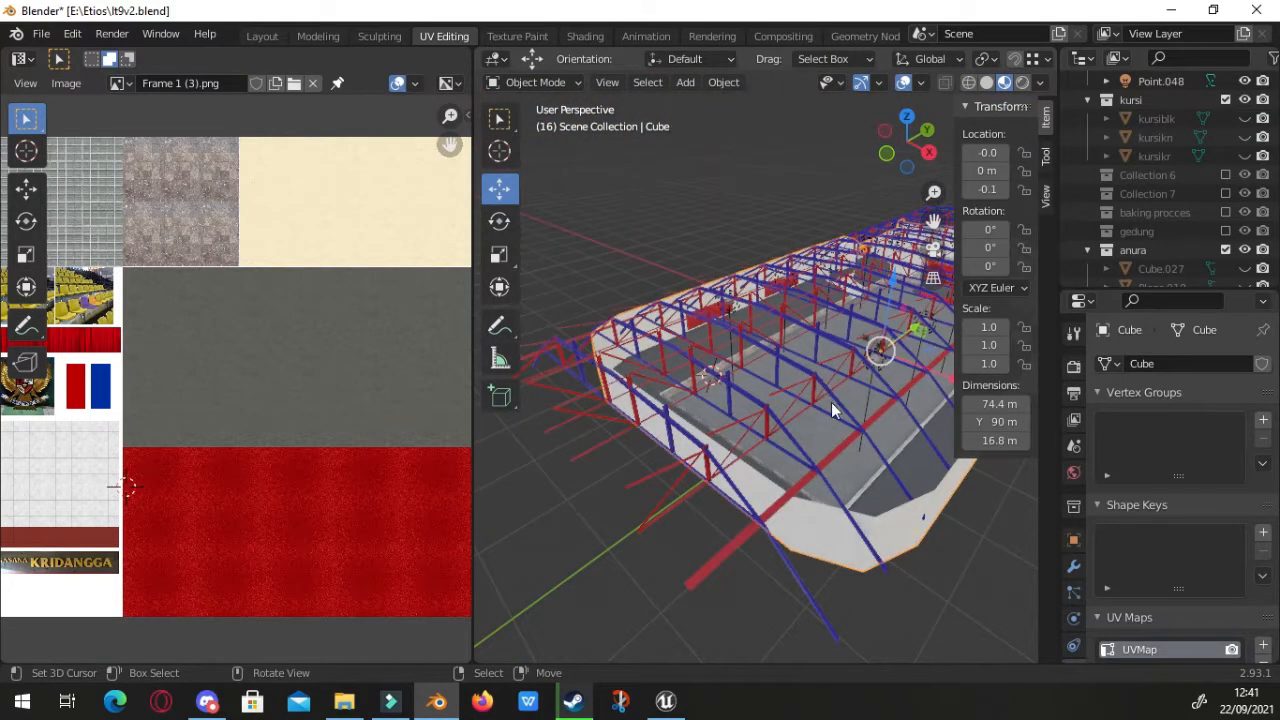
{"action": "left_click", "coordinate": [815, 381]}
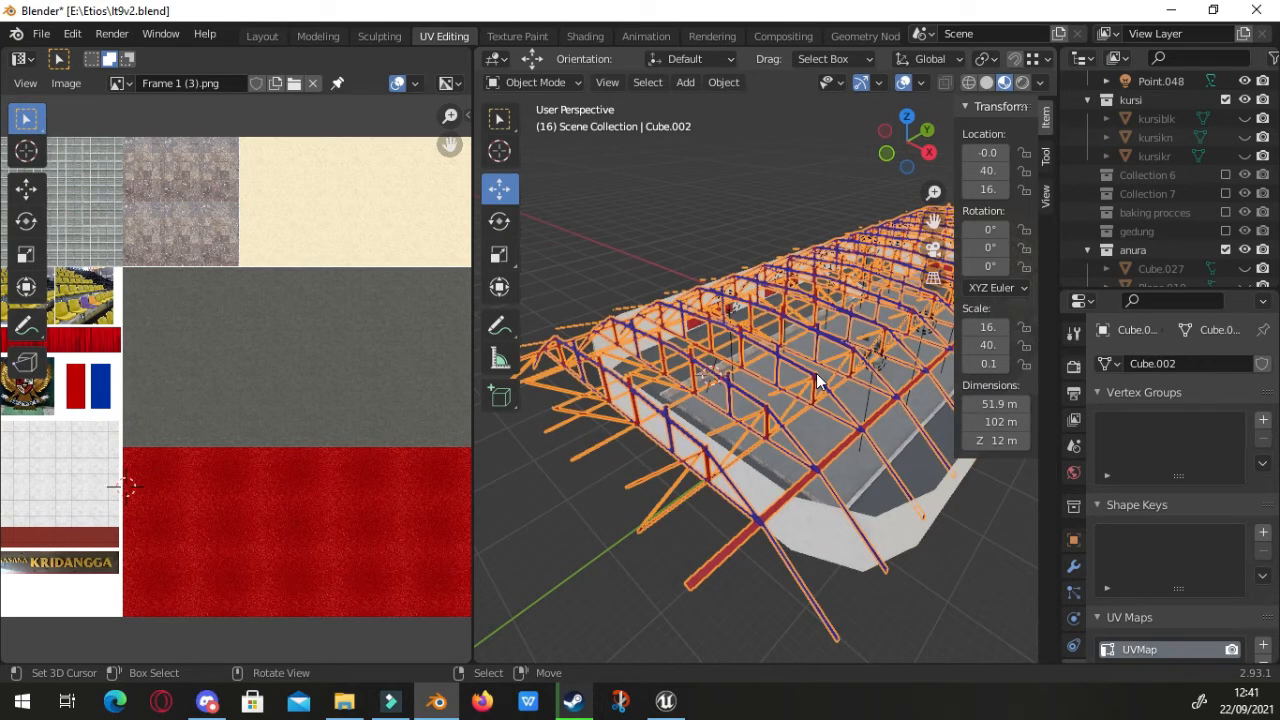
{"action": "key", "text": "h"}
{"action": "left_click", "coordinate": [815, 408]}
{"action": "middle_click_drag", "start_coordinate": [812, 410], "coordinate": [735, 419]}
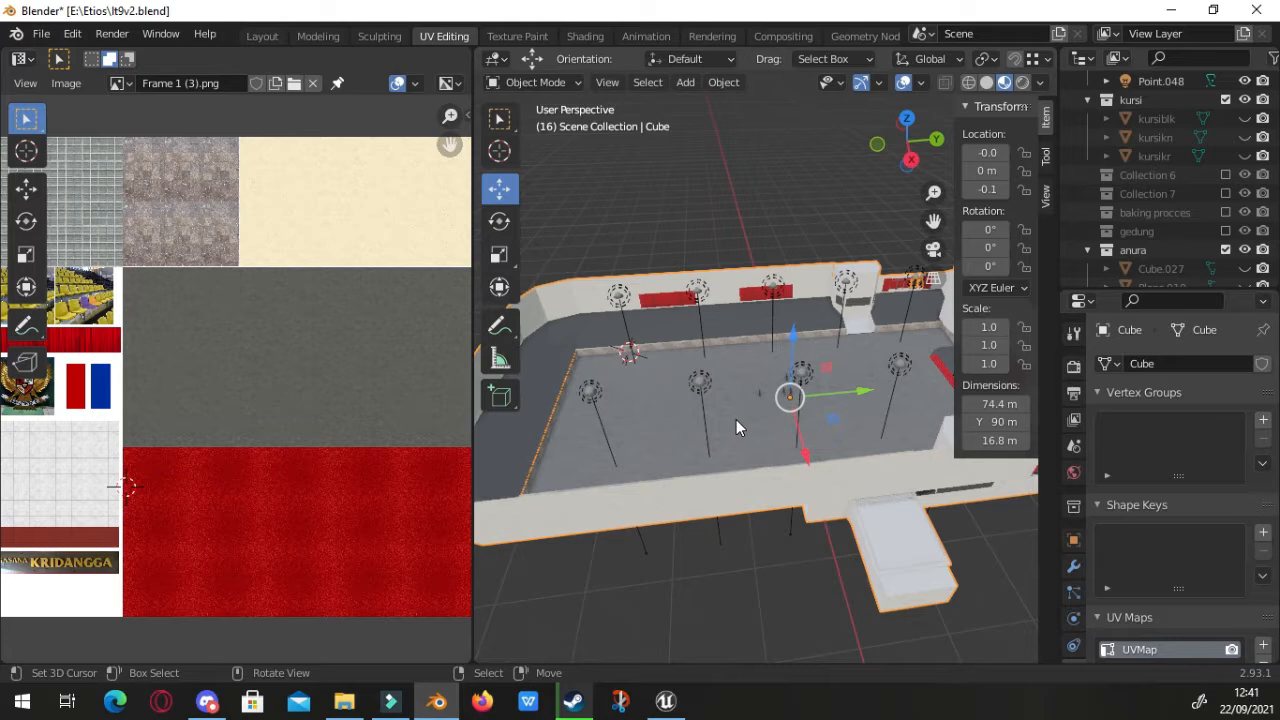
{"action": "scroll", "coordinate": [736, 419], "scroll_direction": "up", "scroll_amount": 2}
{"action": "scroll", "coordinate": [737, 445], "scroll_direction": "down", "scroll_amount": 2}
{"action": "middle_click_drag", "start_coordinate": [770, 517], "coordinate": [782, 416]}
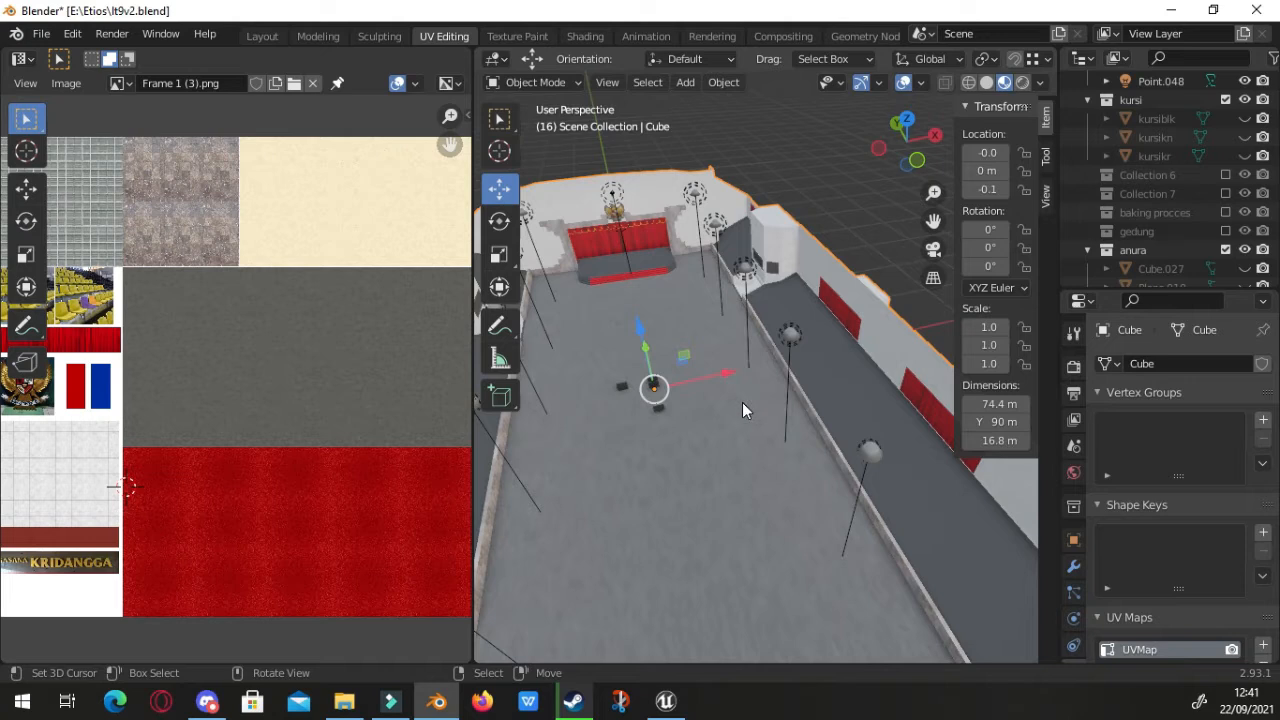
Turn on the Face Orientation overlay and examine the normals around the stage and its end wall
{"action": "left_click", "coordinate": [920, 84]}
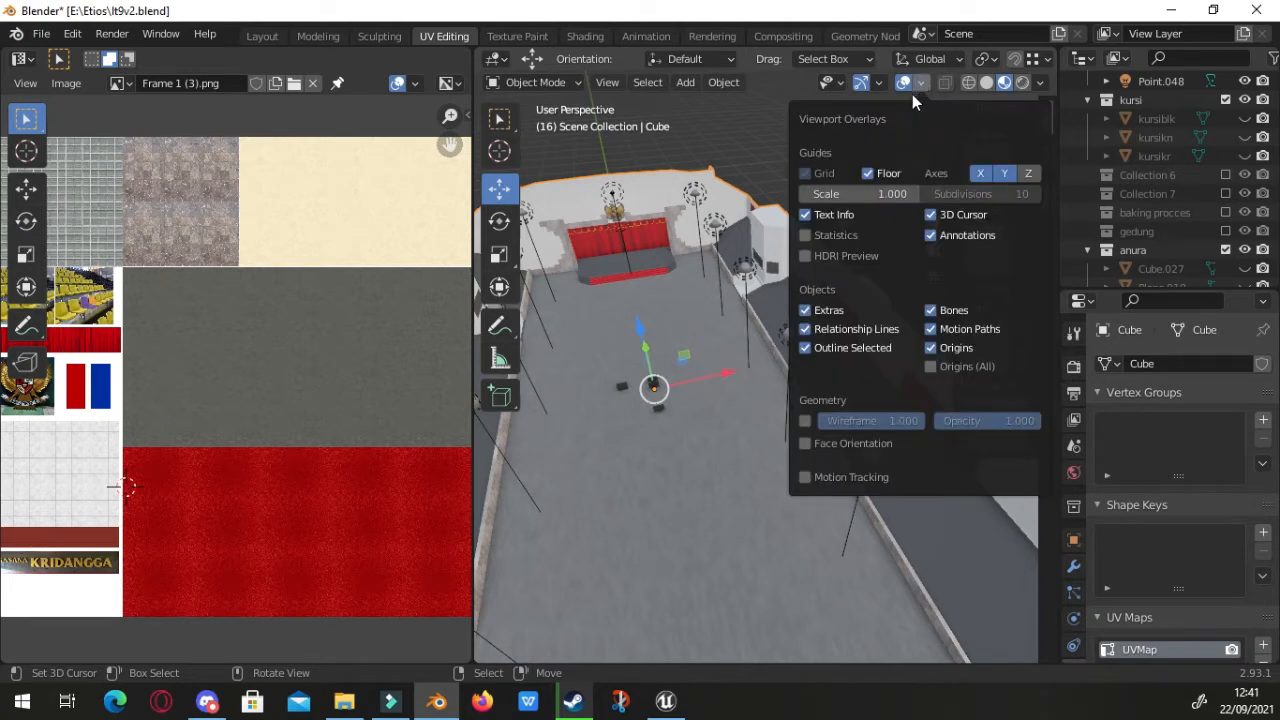
{"action": "left_click", "coordinate": [921, 83]}
{"action": "middle_click_drag", "start_coordinate": [715, 316], "coordinate": [953, 134], "text": "shift"}
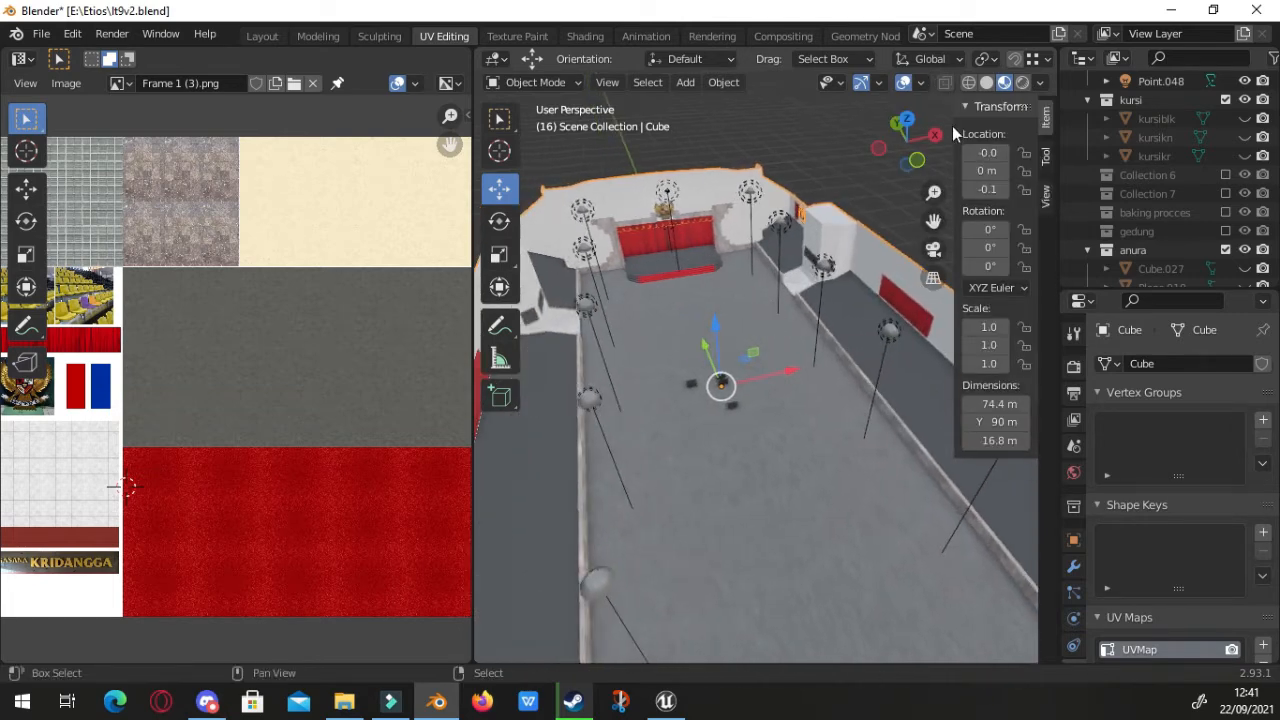
{"action": "left_click", "coordinate": [920, 83]}
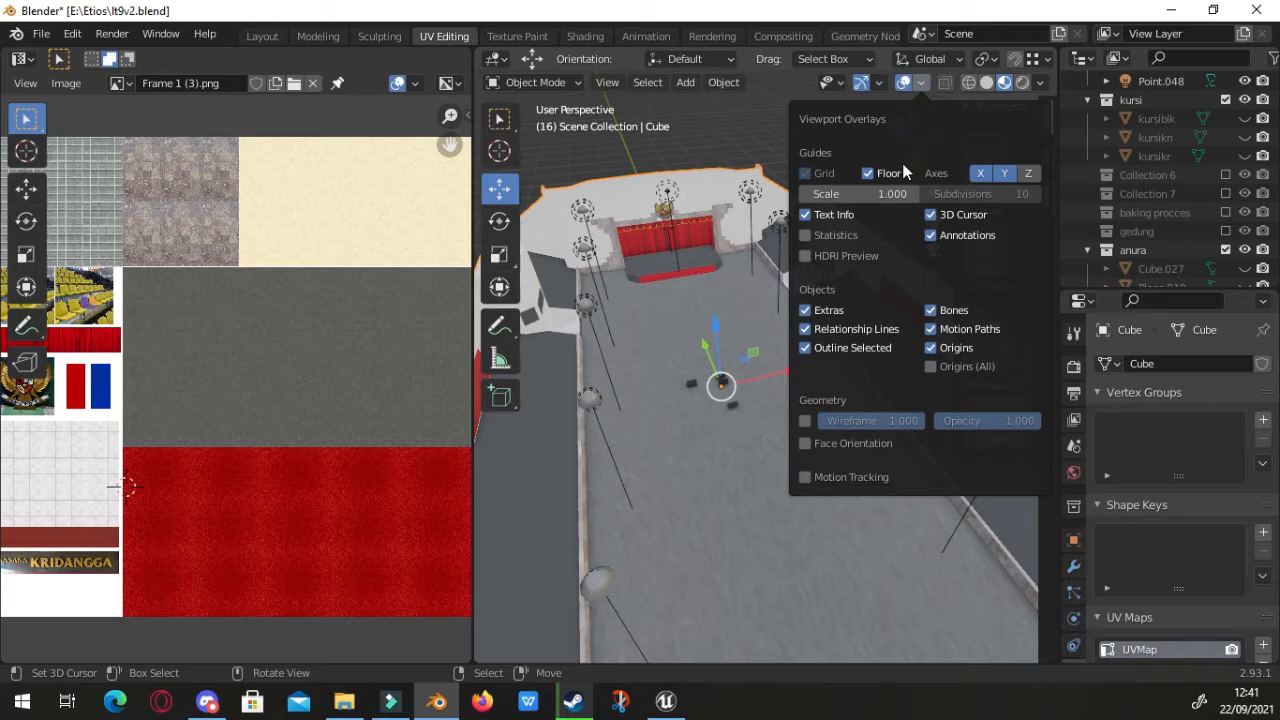
{"action": "left_click", "coordinate": [820, 441]}
{"action": "mouse_move", "coordinate": [747, 427]}
{"action": "middle_mouse_down"}
{"action": "mouse_move", "coordinate": [678, 426]}
{"action": "mouse_move", "coordinate": [826, 405]}
{"action": "mouse_move", "coordinate": [886, 477]}
{"action": "mouse_move", "coordinate": [869, 457]}
{"action": "mouse_move", "coordinate": [757, 426]}
{"action": "middle_mouse_up"}
{"action": "scroll", "coordinate": [690, 410], "scroll_direction": "up", "scroll_amount": 4}
{"action": "scroll", "coordinate": [757, 426], "scroll_direction": "up", "scroll_amount": 2}
{"action": "middle_click_drag", "start_coordinate": [800, 380], "coordinate": [826, 357]}
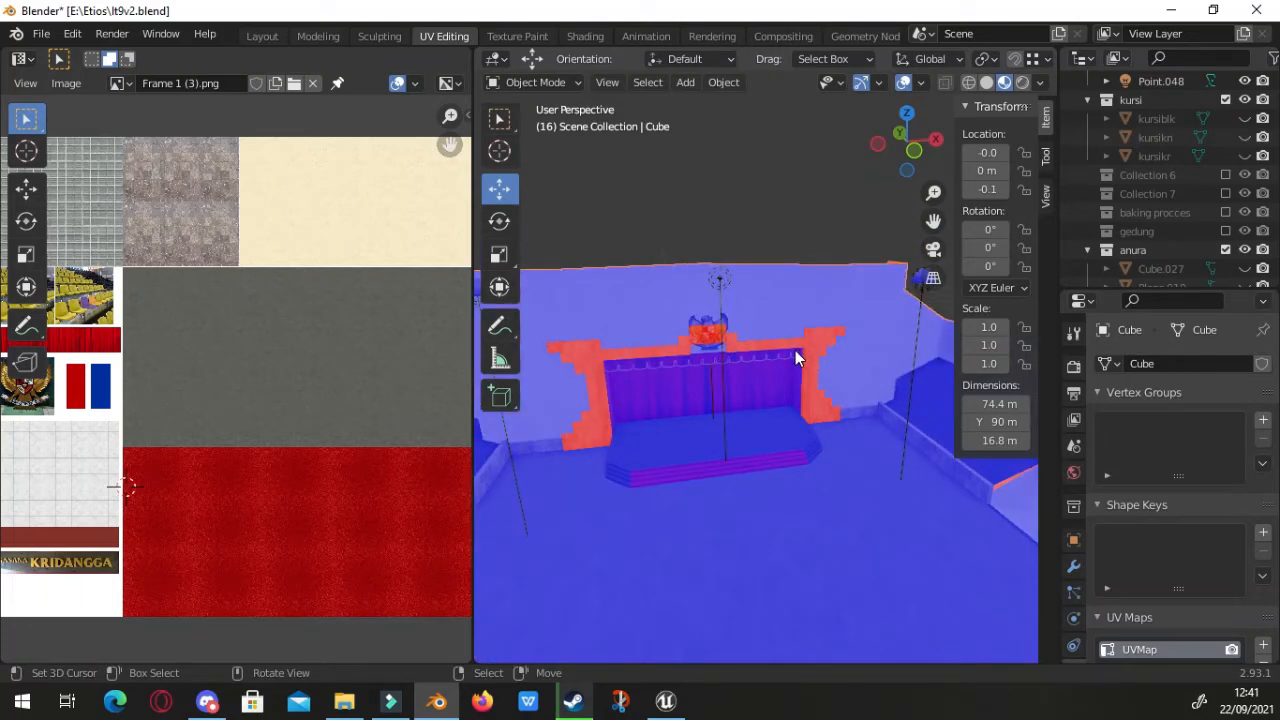
{"action": "middle_click_drag", "start_coordinate": [750, 347], "coordinate": [762, 347]}
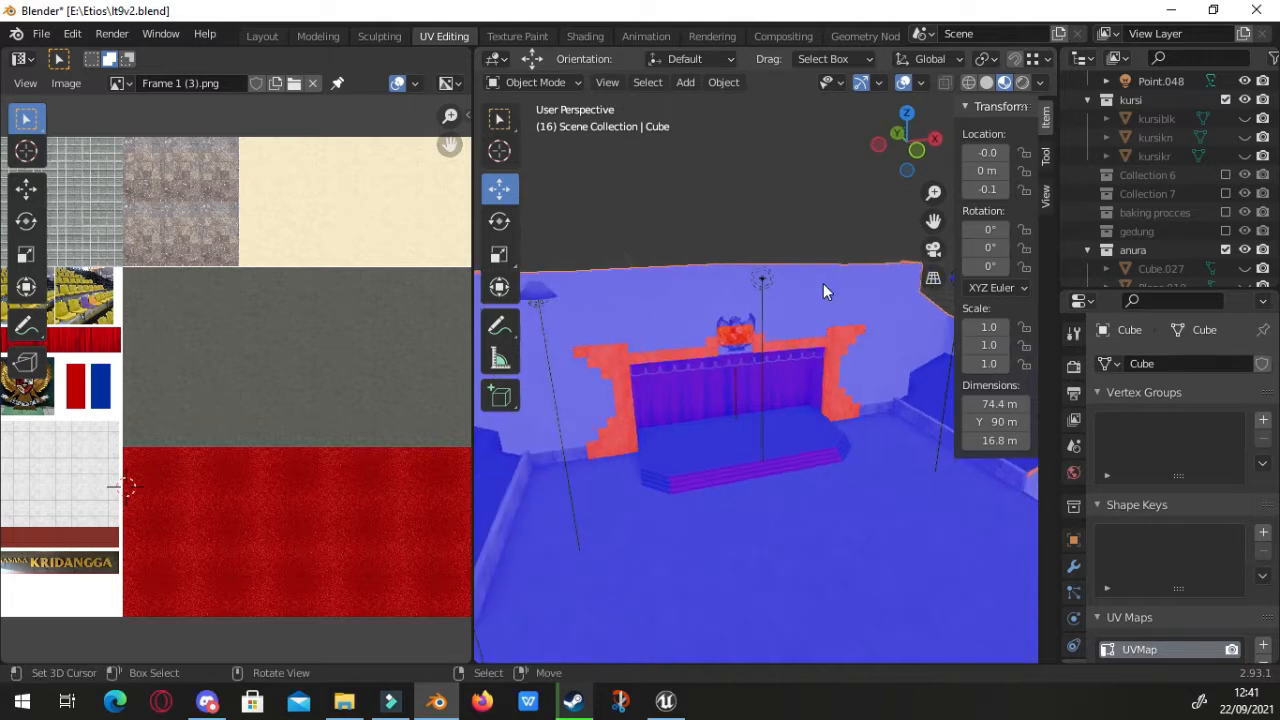
Exclude the kursi and atap collections from the view layer, then filter the outliner by "ged" and include the gedung collection
{"action": "scroll", "coordinate": [749, 377], "scroll_direction": "down", "scroll_amount": 4}
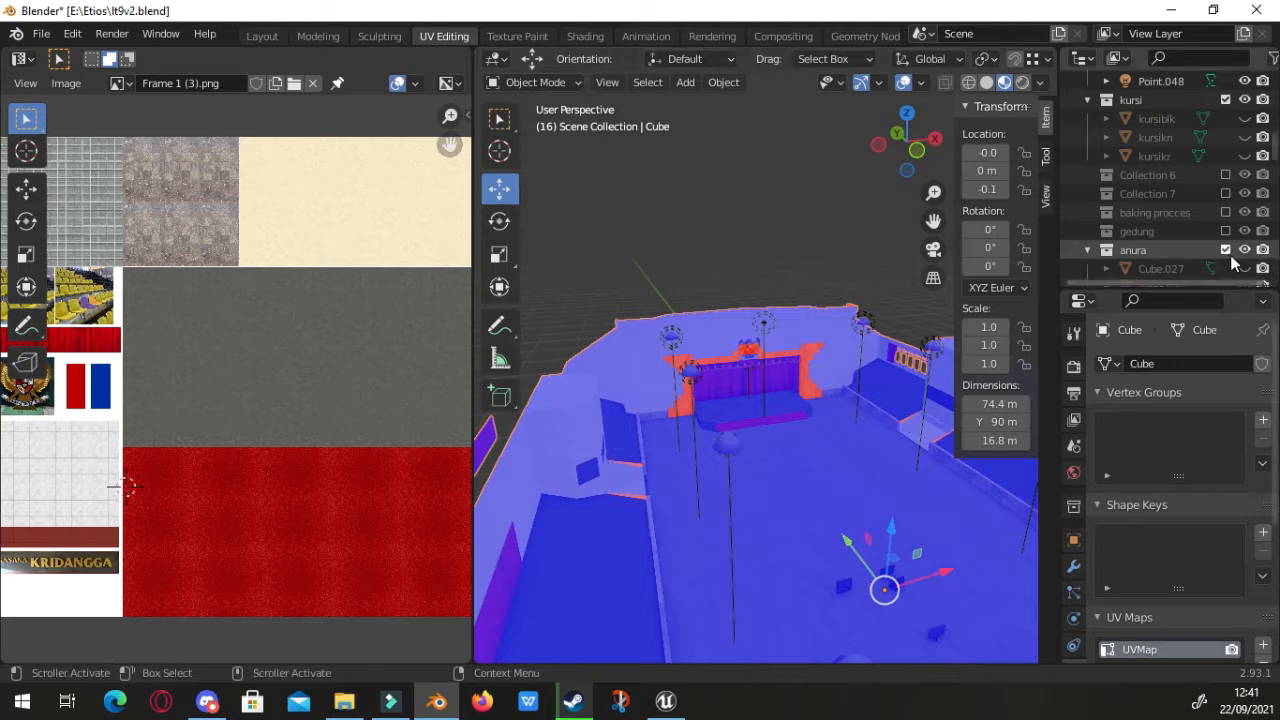
{"action": "scroll", "coordinate": [1226, 246], "scroll_direction": "up", "scroll_amount": 2}
{"action": "left_click", "coordinate": [1228, 175]}
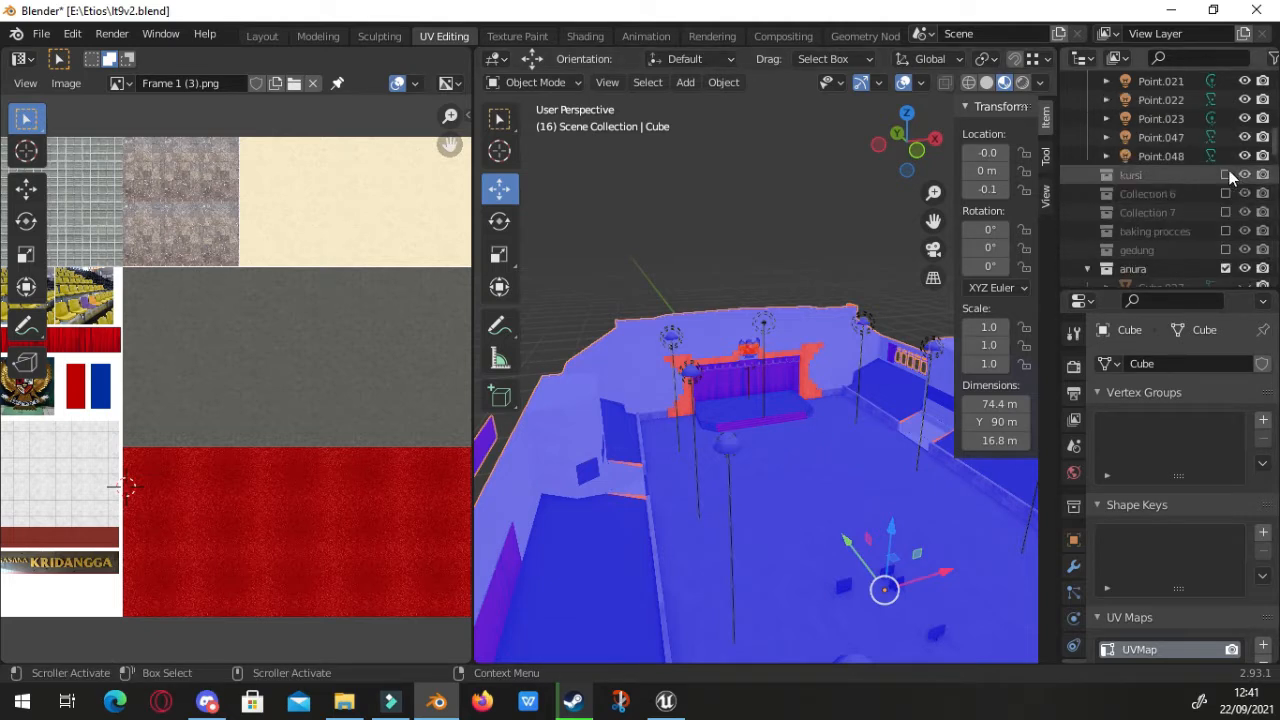
{"action": "scroll", "coordinate": [1199, 147], "scroll_direction": "up", "scroll_amount": 4}
{"action": "scroll", "coordinate": [1200, 150], "scroll_direction": "up", "scroll_amount": 10}
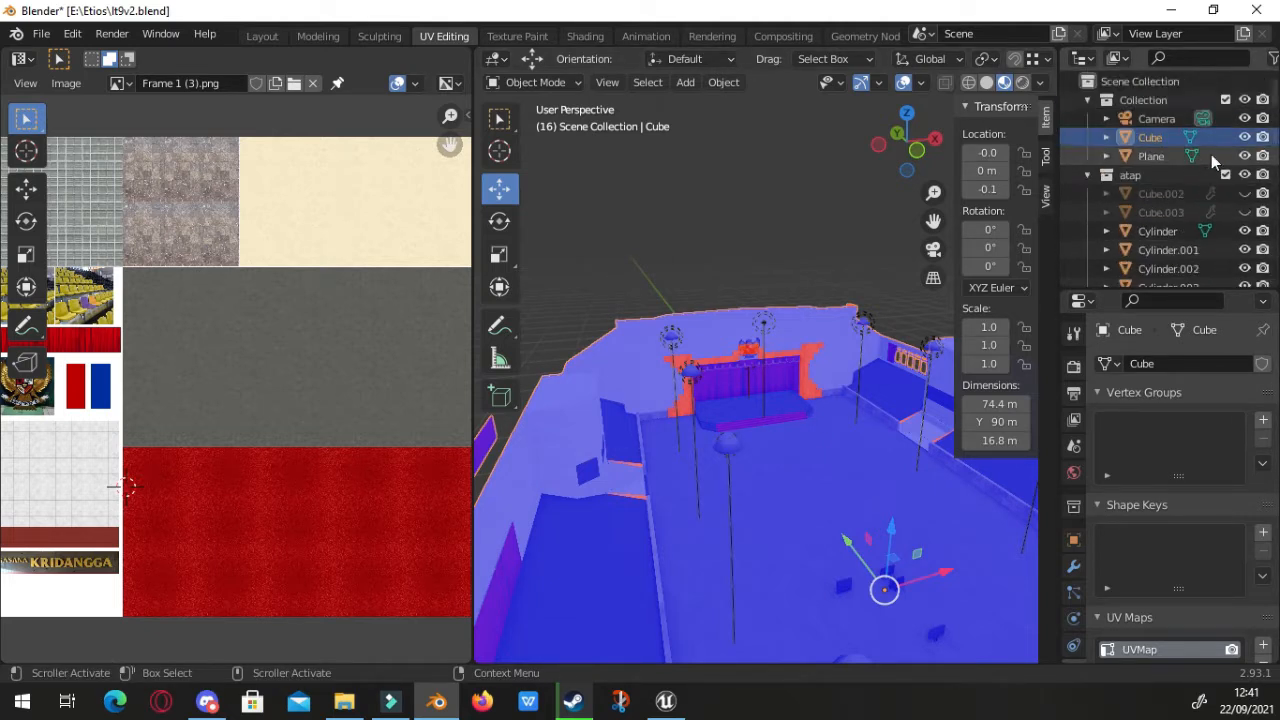
{"action": "left_click", "coordinate": [1226, 175]}
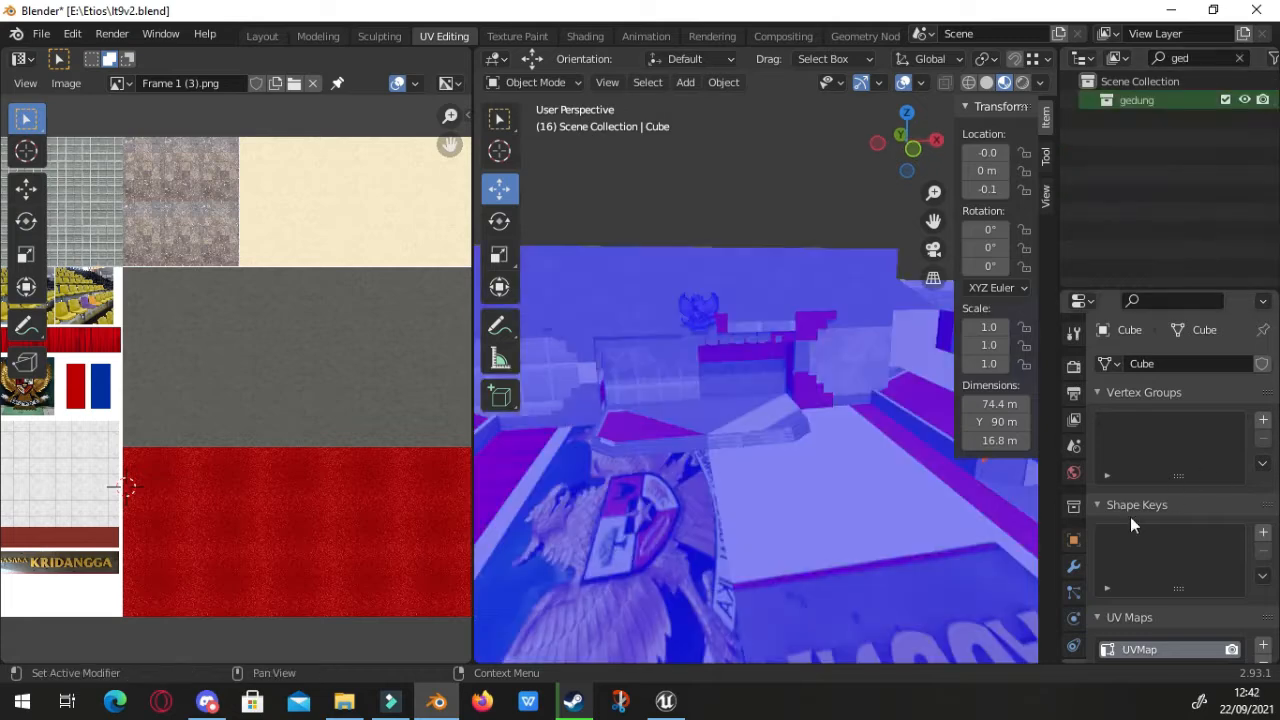
Select the hall building of the gedung collection and make UVMap its active map for rendering
{"action": "left_click", "coordinate": [645, 493]}
{"action": "left_click", "coordinate": [1231, 650]}
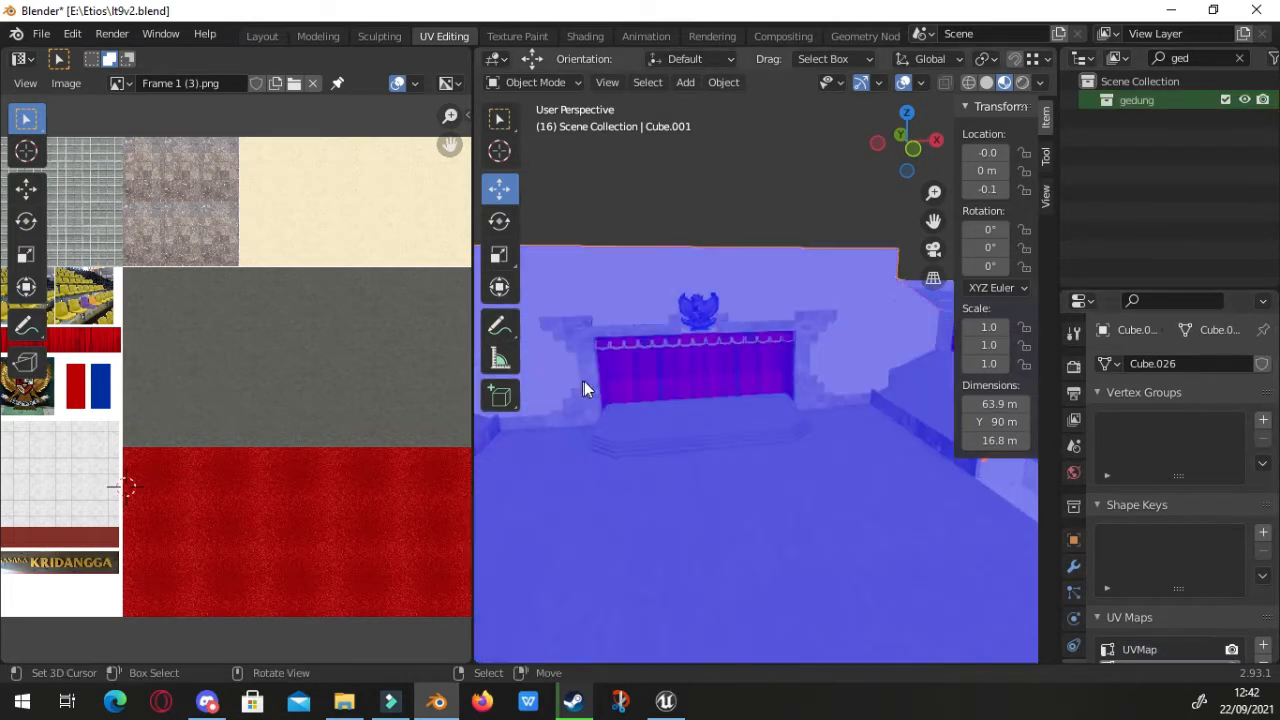
{"action": "scroll", "coordinate": [630, 392], "scroll_direction": "down", "scroll_amount": 5}
{"action": "scroll", "coordinate": [835, 463], "scroll_direction": "down", "scroll_amount": 3}
Select the tower building beside the hall and examine its face orientation from the front and above
{"action": "middle_click_drag", "start_coordinate": [836, 463], "coordinate": [751, 511]}
{"action": "left_click", "coordinate": [725, 484]}
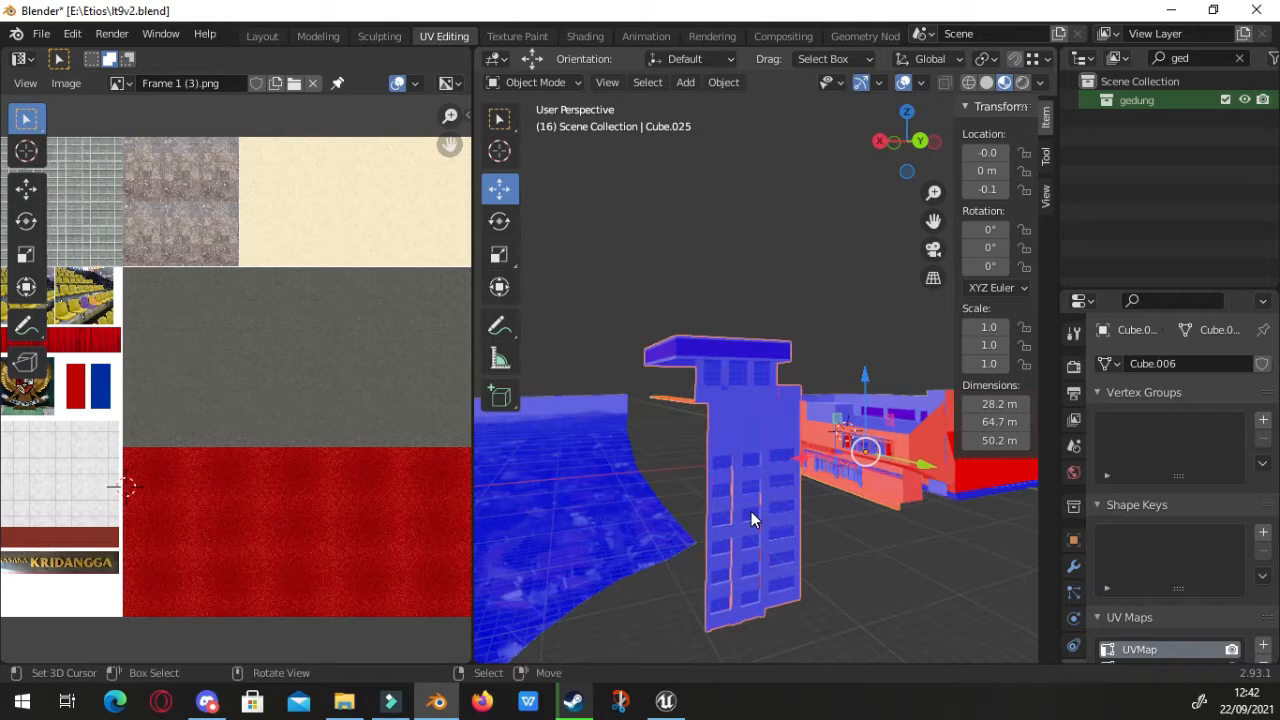
{"action": "scroll", "coordinate": [781, 524], "scroll_direction": "up", "scroll_amount": 4}
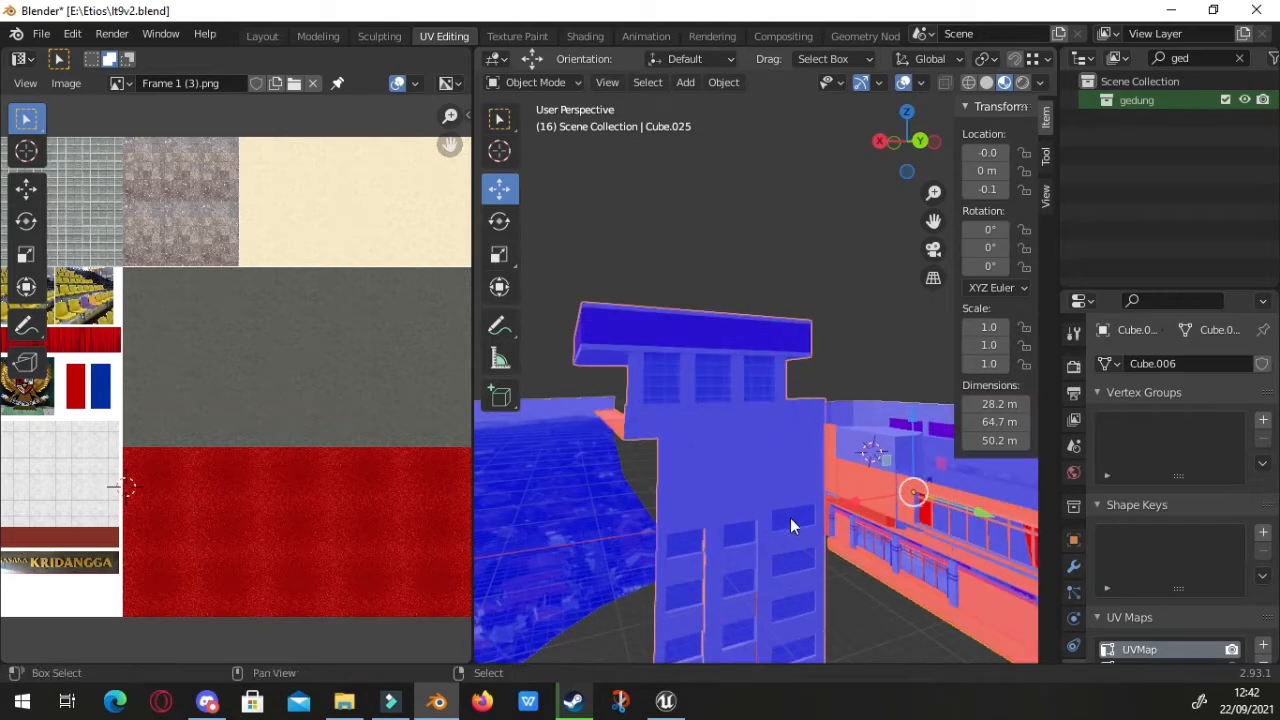
{"action": "middle_click_drag", "start_coordinate": [791, 523], "coordinate": [798, 255]}
{"action": "middle_click_drag", "start_coordinate": [826, 305], "coordinate": [776, 360]}
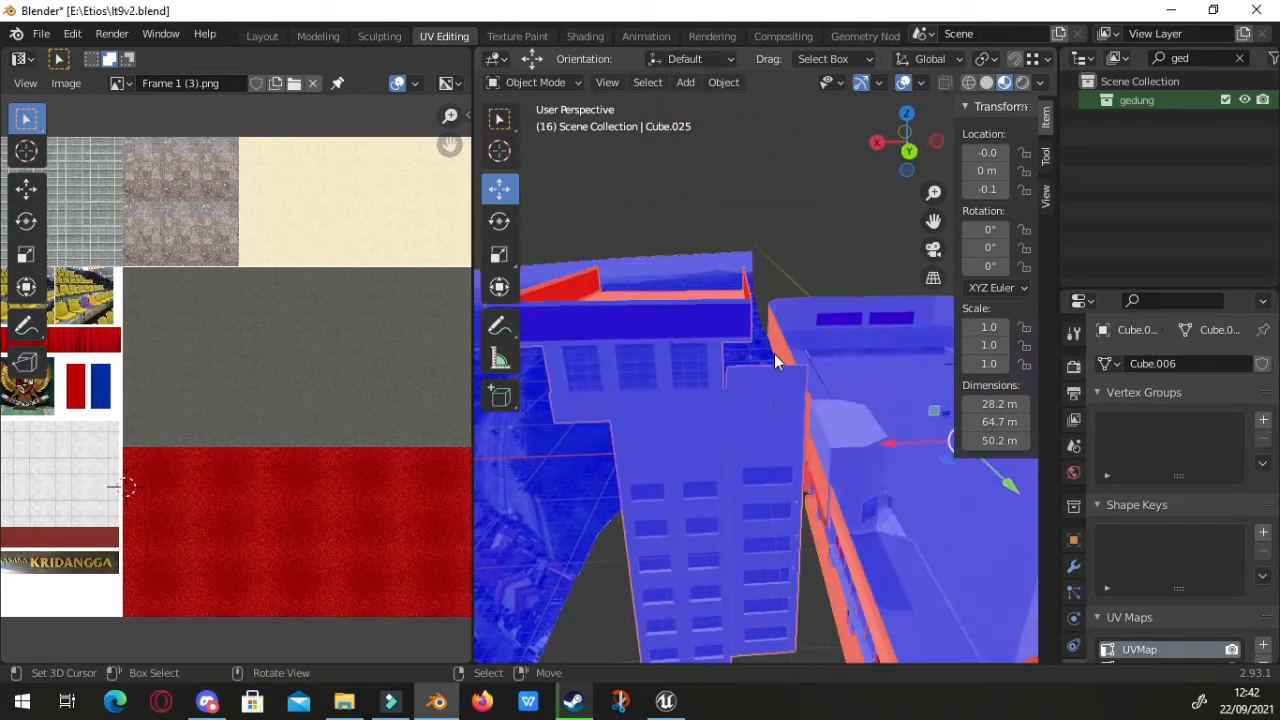
{"action": "middle_click_drag", "start_coordinate": [797, 435], "coordinate": [731, 420]}
Turn off the Face Orientation overlay and select the curved city landscape backdrop behind the hall
{"action": "left_click", "coordinate": [918, 84]}
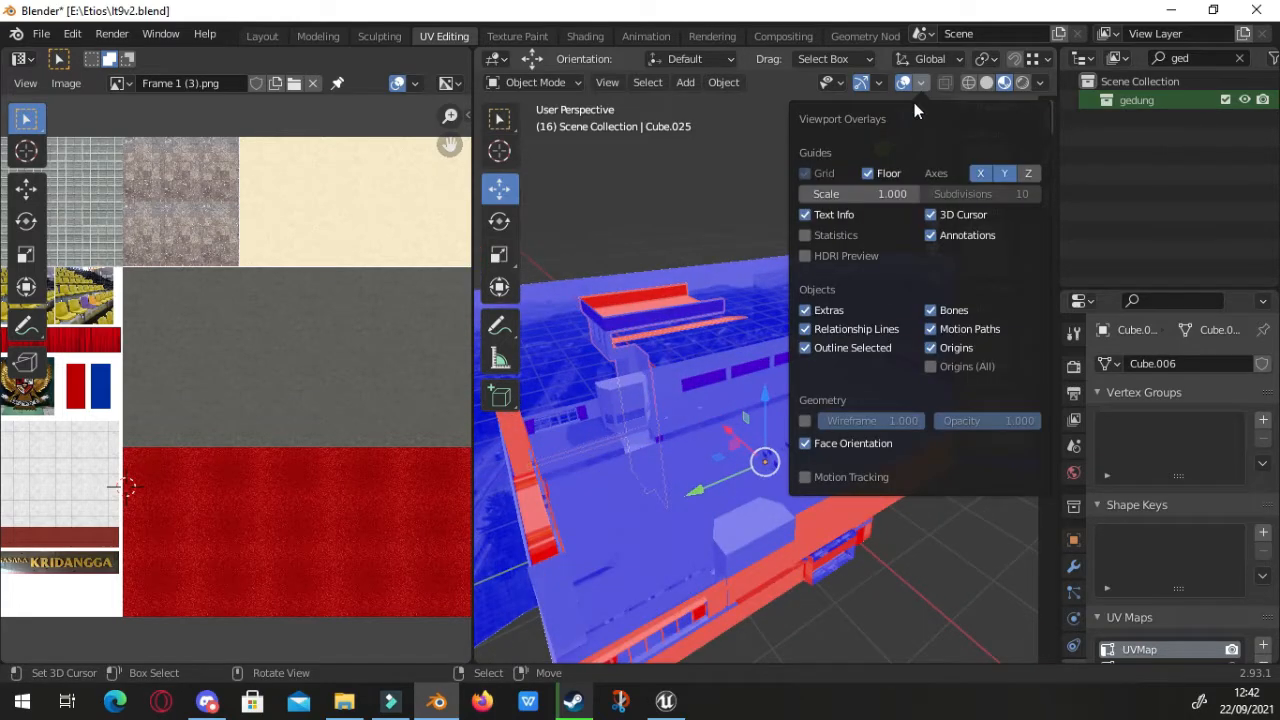
{"action": "left_click", "coordinate": [820, 447]}
{"action": "mouse_move", "coordinate": [822, 458]}
{"action": "middle_mouse_down"}
{"action": "mouse_move", "coordinate": [809, 487]}
{"action": "mouse_move", "coordinate": [714, 460]}
{"action": "mouse_move", "coordinate": [715, 444]}
{"action": "mouse_move", "coordinate": [817, 453]}
{"action": "middle_mouse_up"}
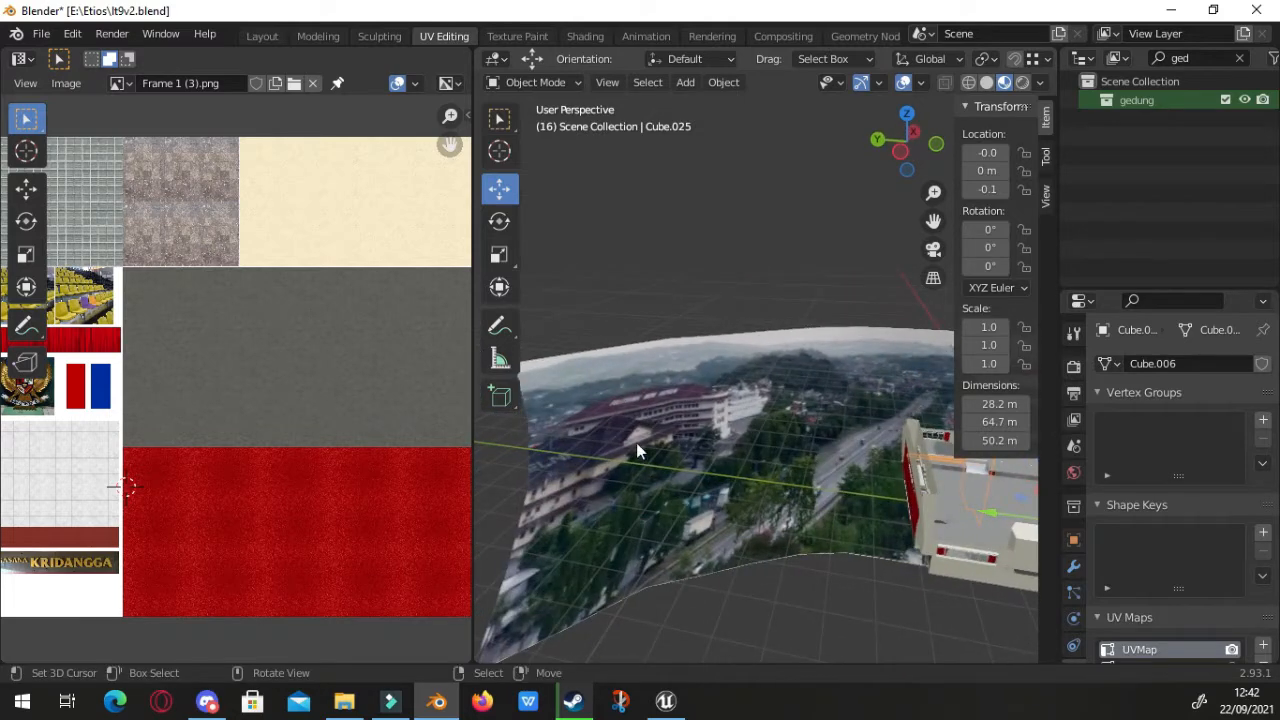
{"action": "middle_click_drag", "start_coordinate": [636, 442], "coordinate": [777, 507]}
{"action": "scroll", "coordinate": [758, 540], "scroll_direction": "up", "scroll_amount": 2}
{"action": "left_click", "coordinate": [788, 502]}
{"action": "scroll", "coordinate": [788, 508], "scroll_direction": "down", "scroll_amount": 2}
{"action": "scroll", "coordinate": [777, 507], "scroll_direction": "up", "scroll_amount": 4}
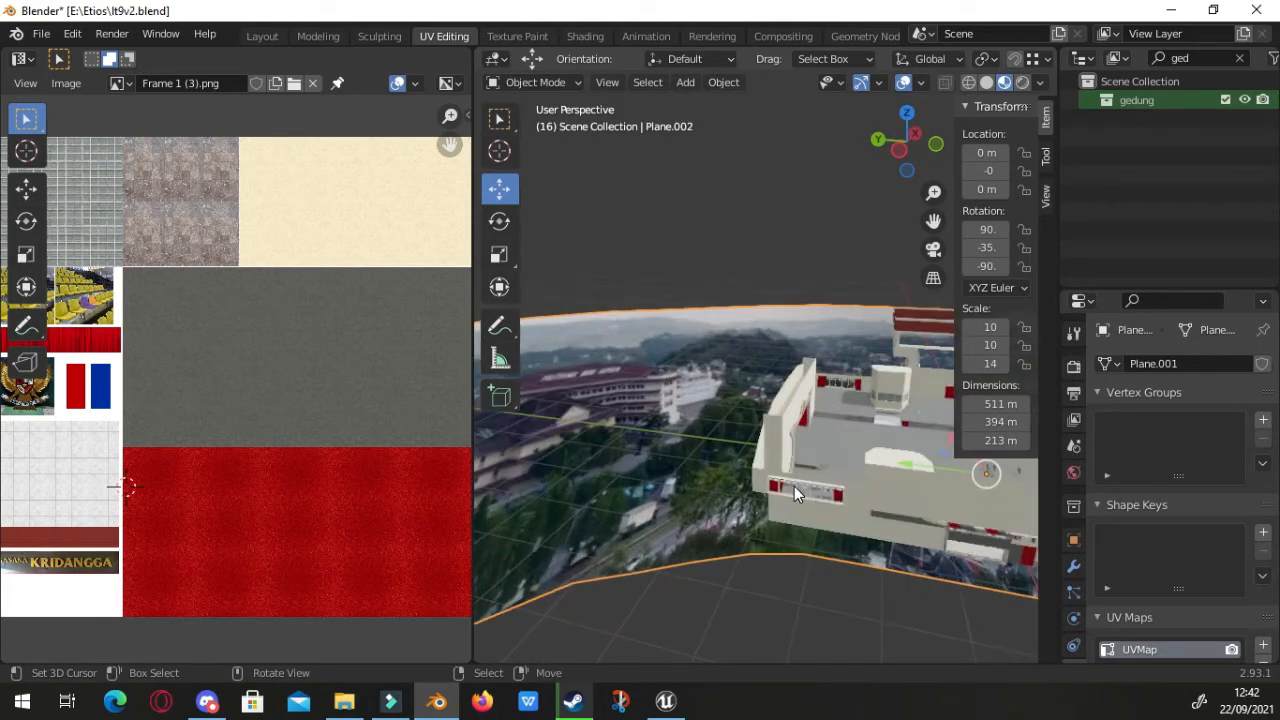
{"action": "scroll", "coordinate": [794, 487], "scroll_direction": "up", "scroll_amount": 1}
{"action": "middle_click_drag", "start_coordinate": [770, 428], "coordinate": [740, 447]}
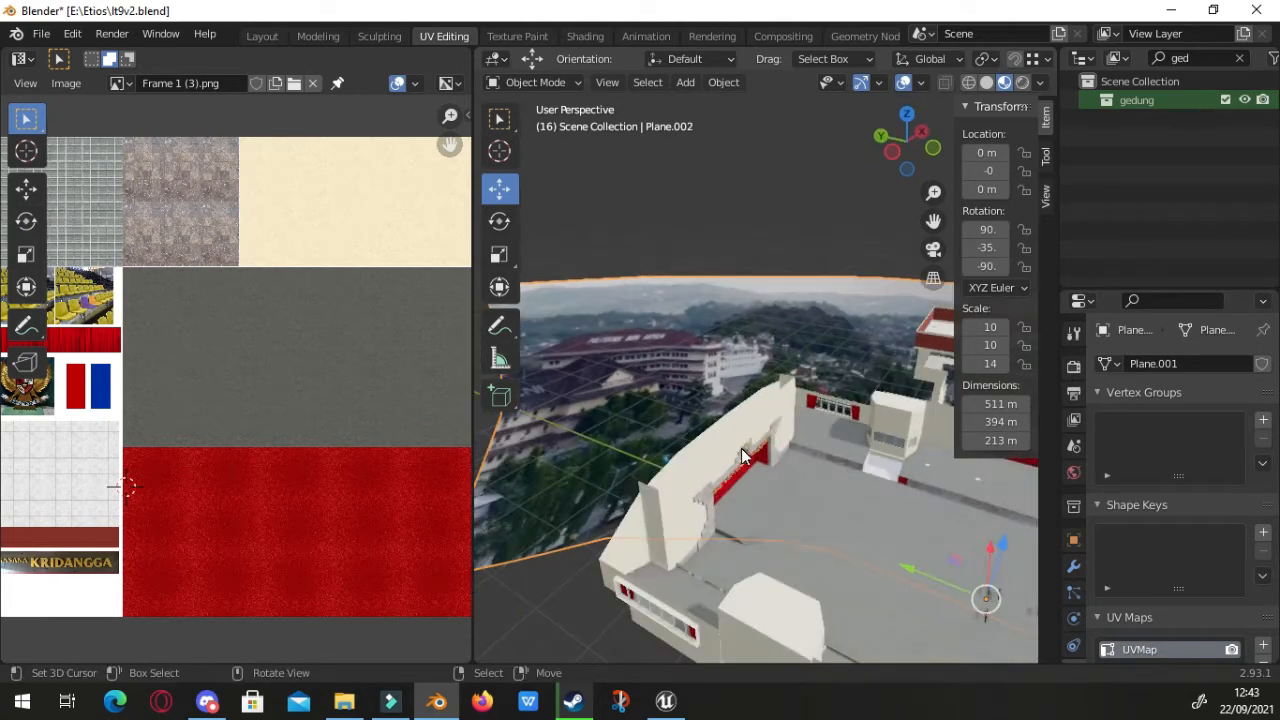
Walk through the hall in first-person navigation to examine the landscape backdrop from inside
{"action": "key", "text": "shift+grave"}
{"action": "key", "text": "w"}
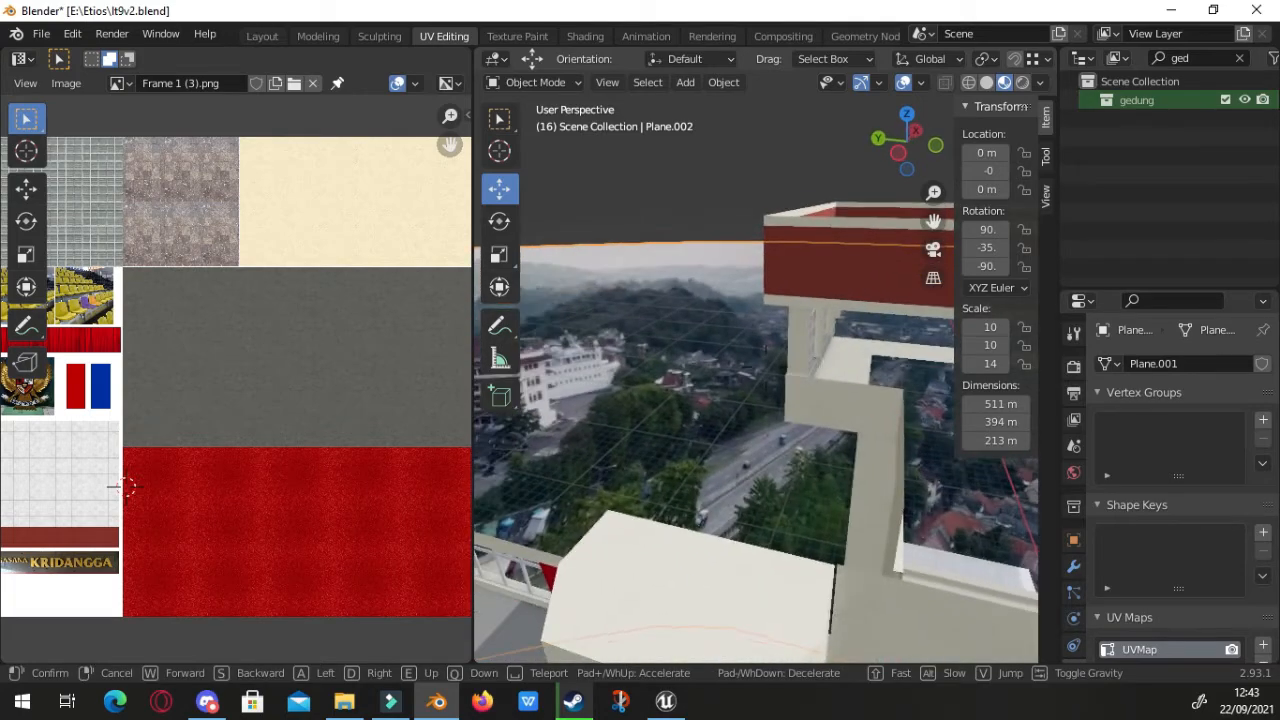
{"action": "key", "text": "w"}
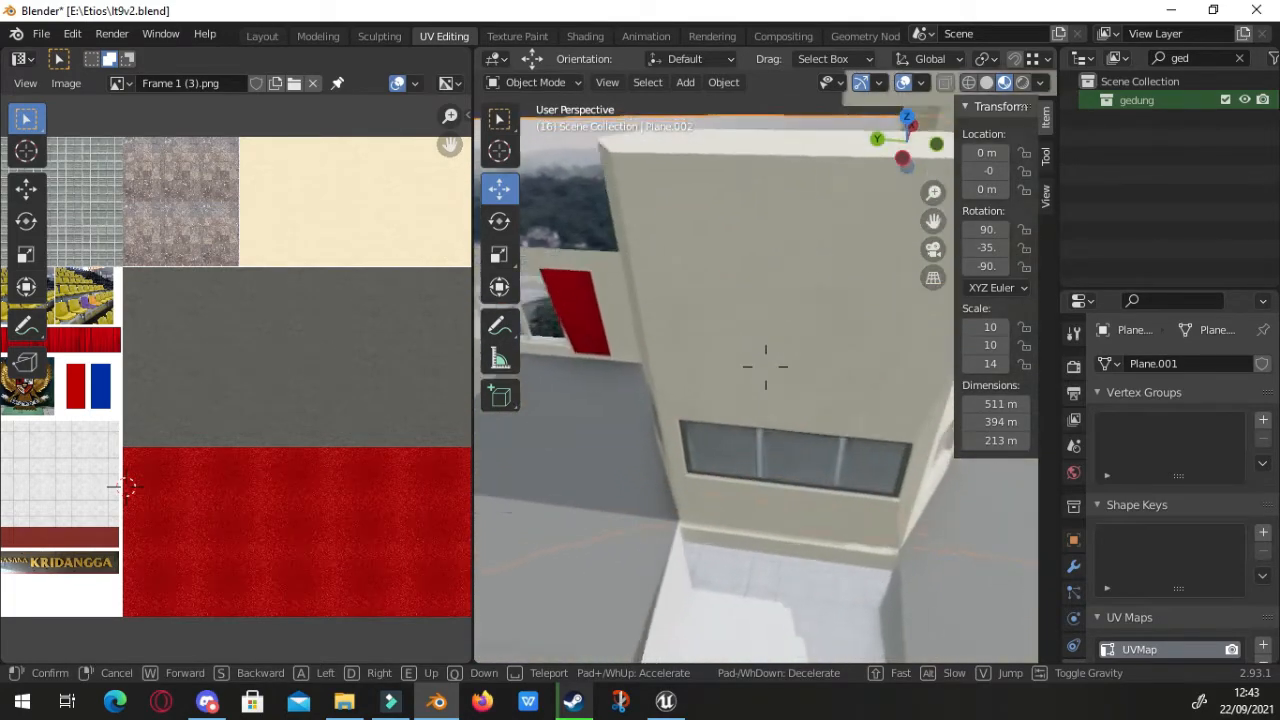
{"action": "key", "text": "w"}
{"action": "left_click", "coordinate": [690, 357]}
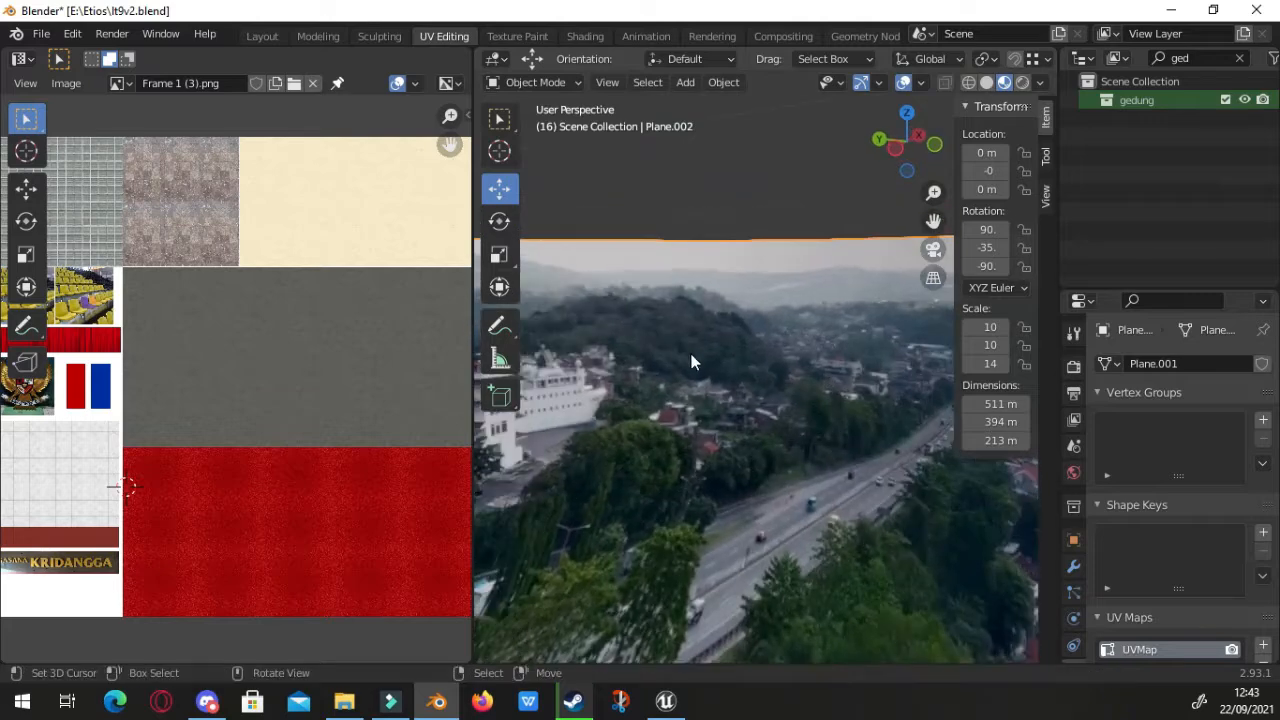
{"action": "scroll", "coordinate": [782, 427], "scroll_direction": "down", "scroll_amount": 9}
{"action": "middle_click_drag", "start_coordinate": [771, 434], "coordinate": [799, 448]}
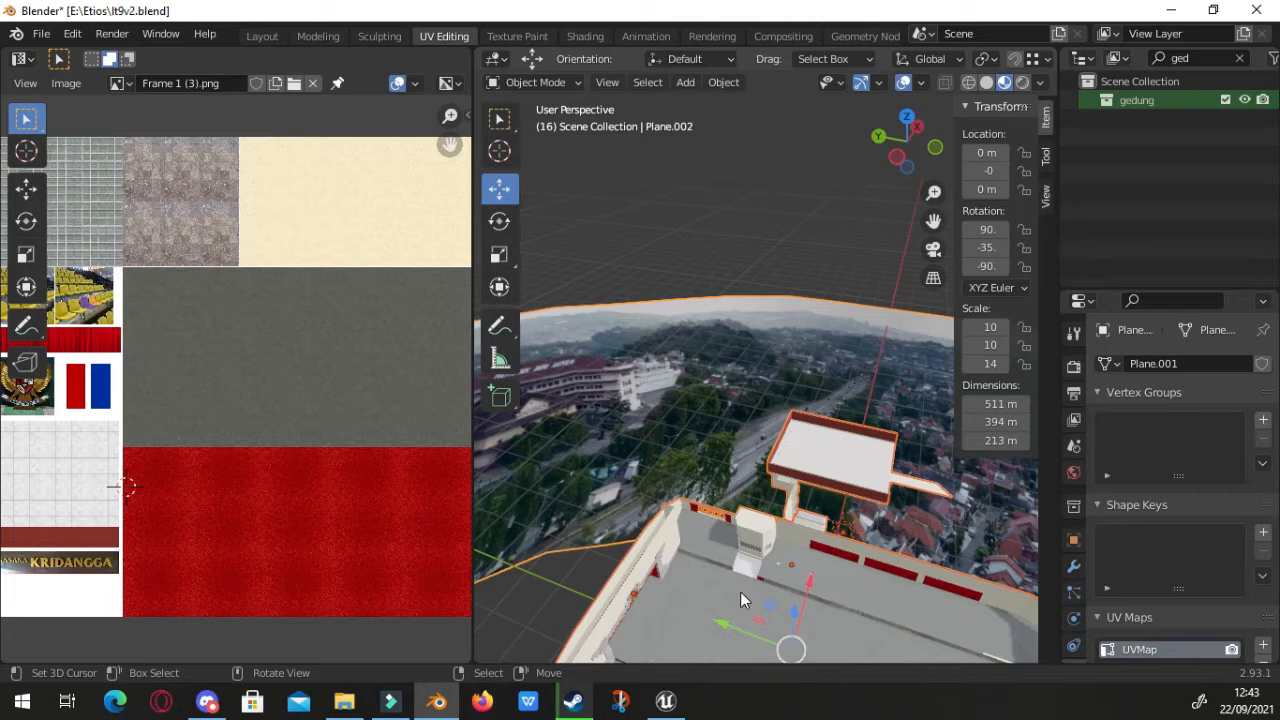
Select the hall building, check the Selected Objects limit in the FBX export options, and cancel the export
{"action": "left_click_drag", "start_coordinate": [740, 591], "coordinate": [745, 595]}
{"action": "scroll", "coordinate": [724, 246], "scroll_direction": "down", "scroll_amount": 5}
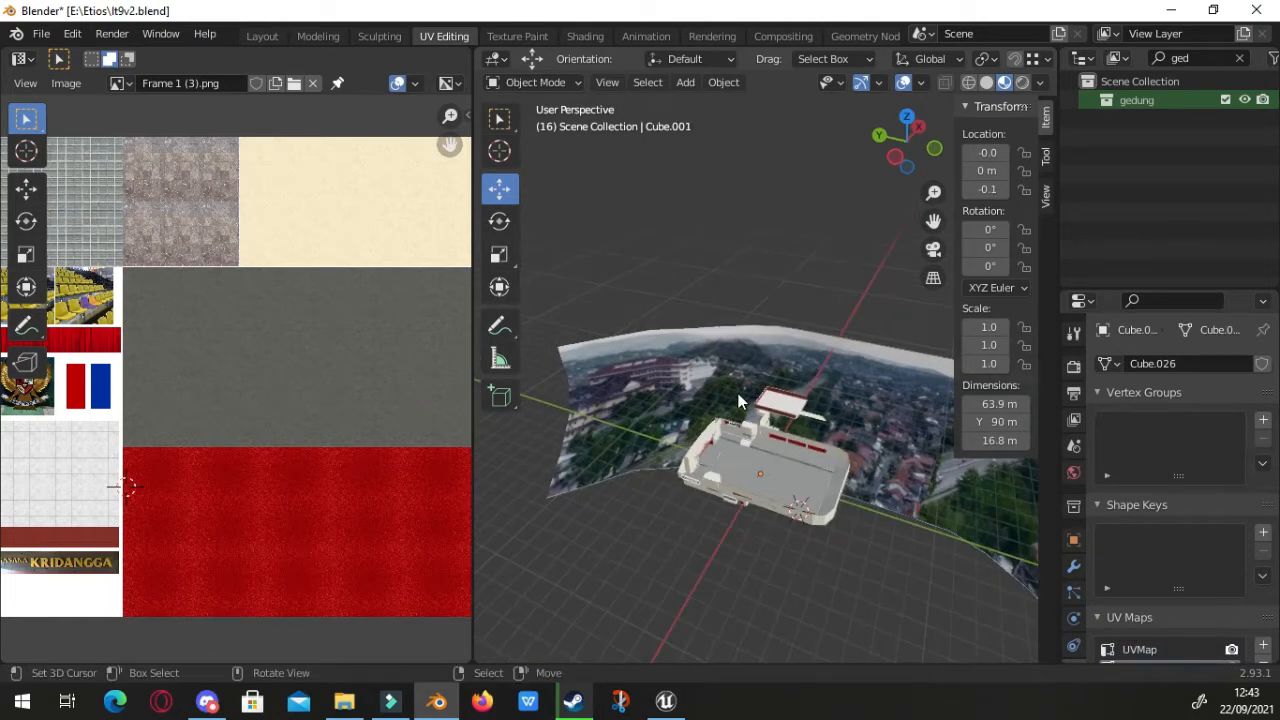
{"action": "left_click", "coordinate": [783, 450]}
{"action": "left_click", "coordinate": [41, 33]}
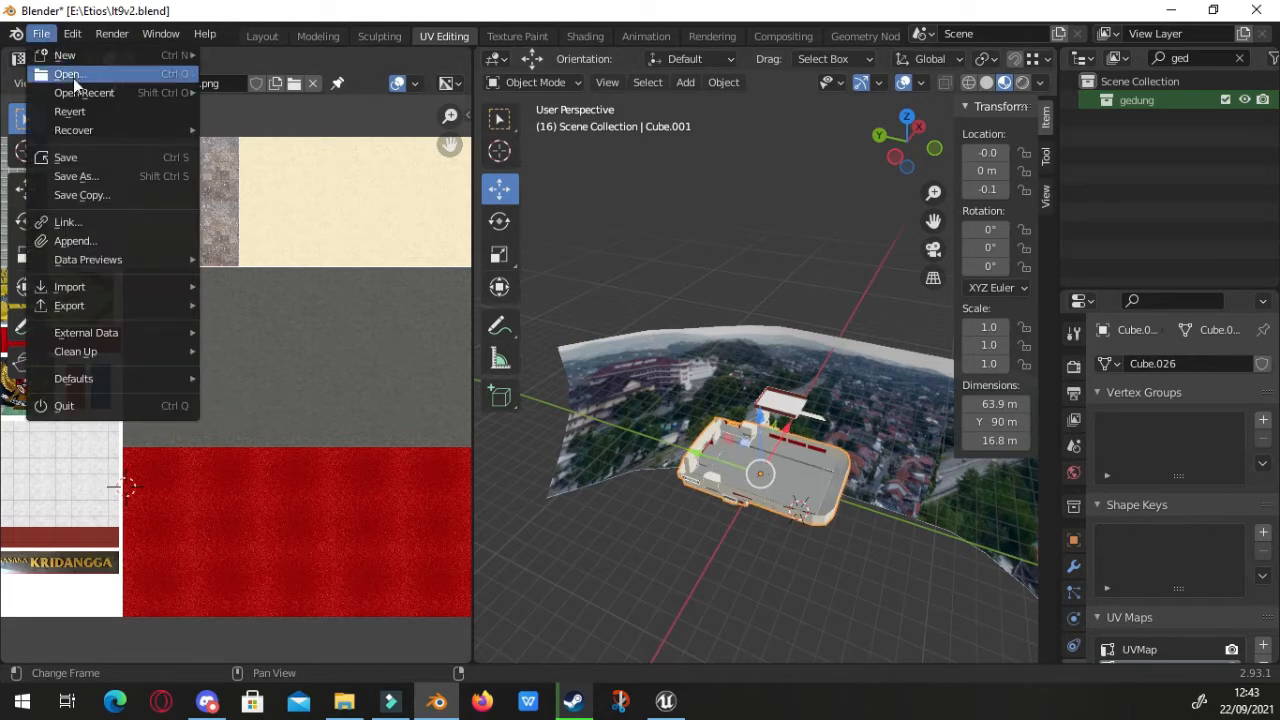
{"action": "mouse_move", "coordinate": [97, 305]}
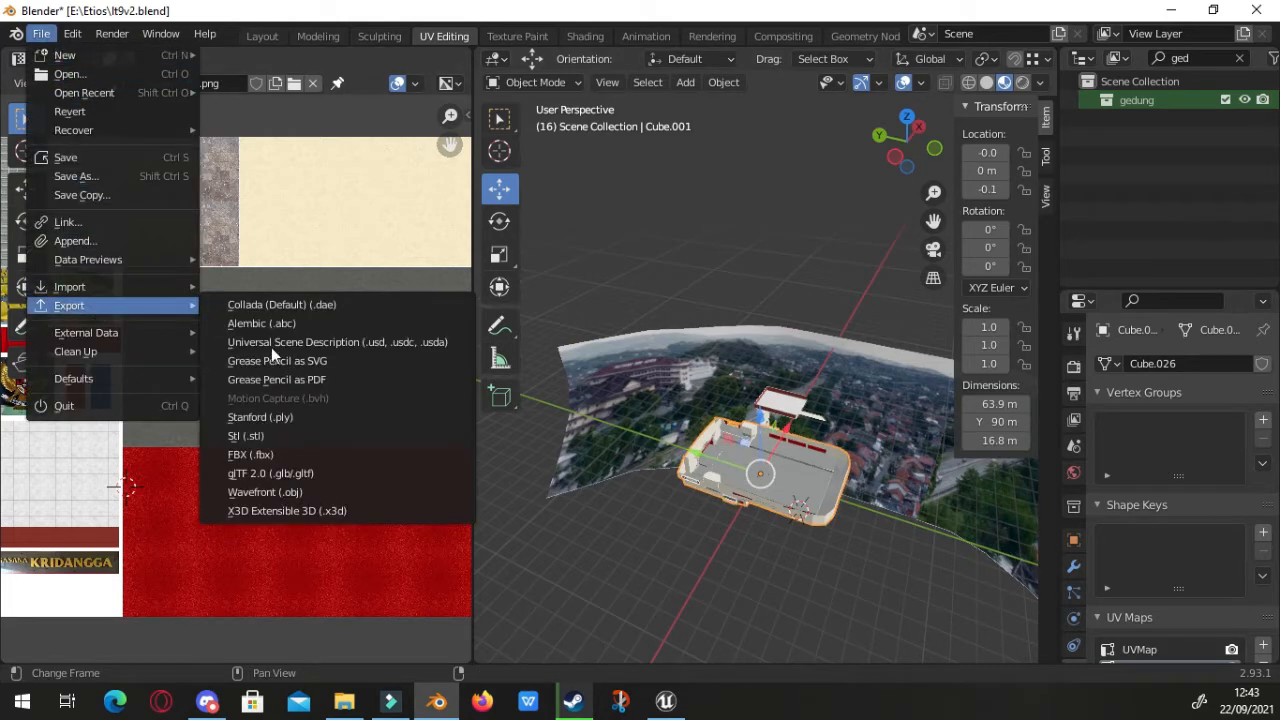
{"action": "left_click", "coordinate": [313, 456]}
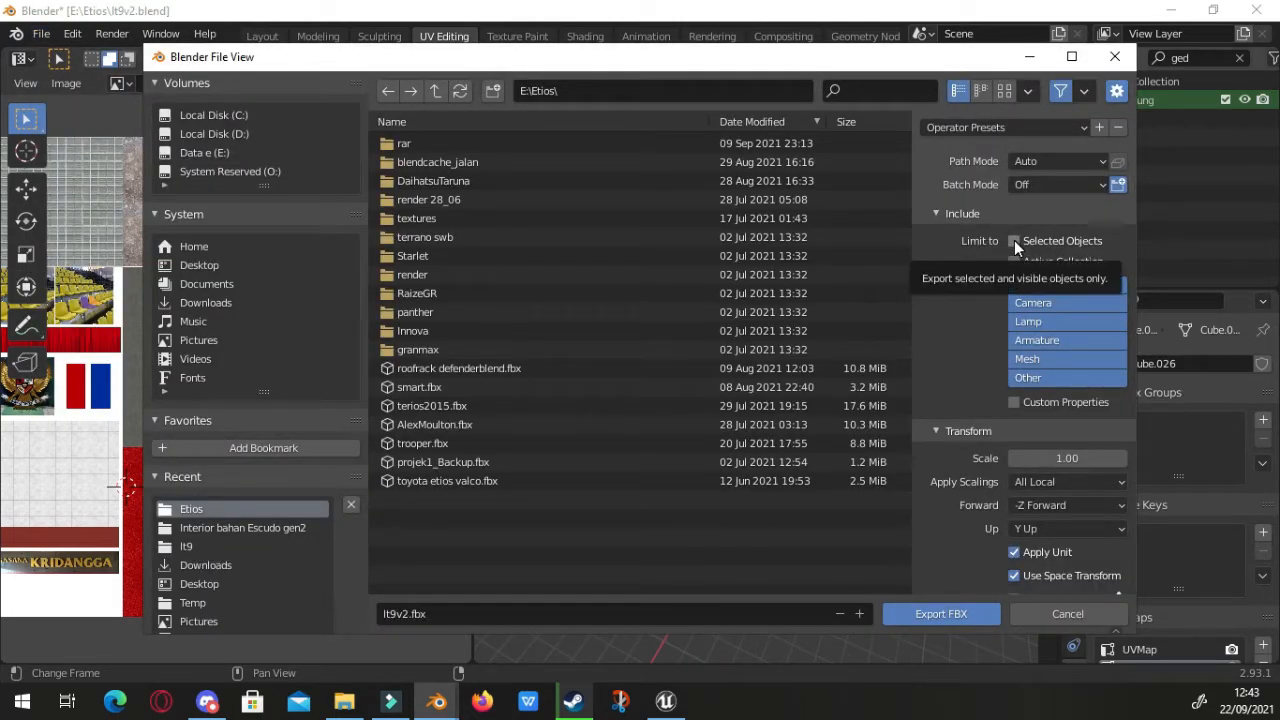
{"action": "left_click", "coordinate": [1062, 614]}
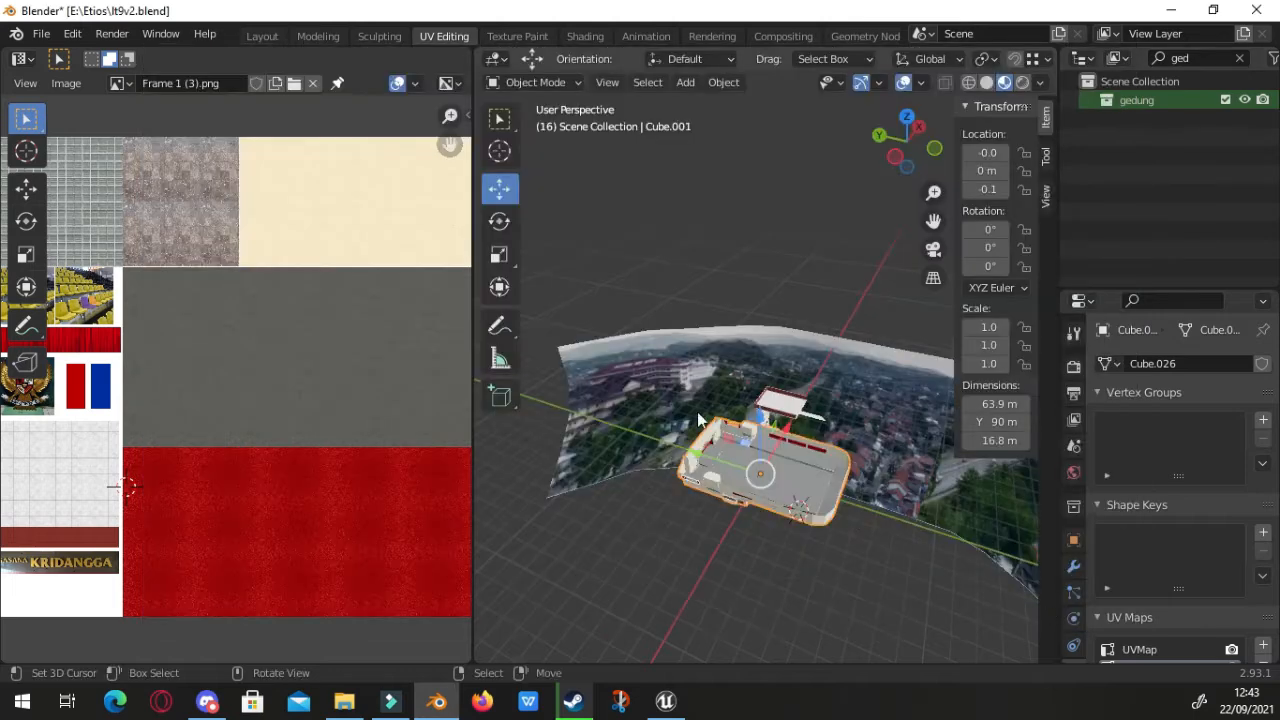
Switch to File Explorer and review the 3D object files from 4 to welcome2 in the lt9 folder
{"action": "mouse_move", "coordinate": [344, 701]}
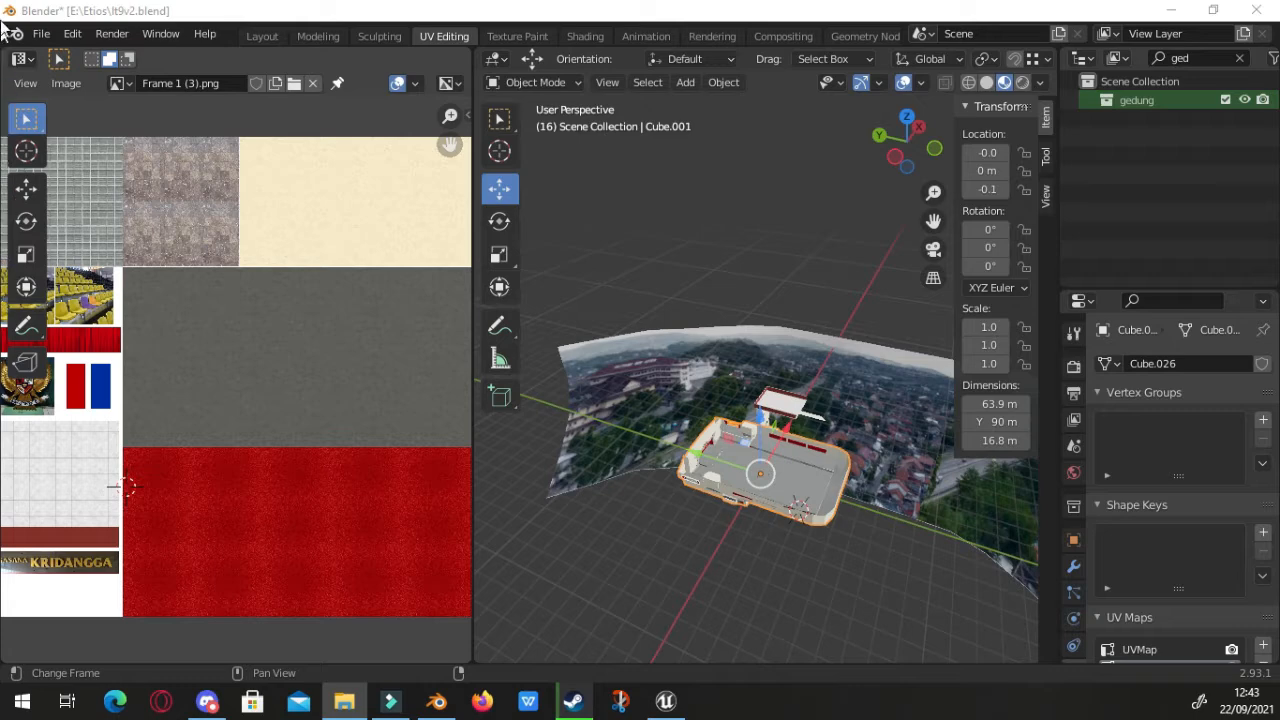
{"action": "left_click_drag", "start_coordinate": [2, 14], "coordinate": [600, 2]}
{"action": "left_click", "coordinate": [425, 142]}
{"action": "scroll", "coordinate": [451, 343], "scroll_direction": "down", "scroll_amount": 1}
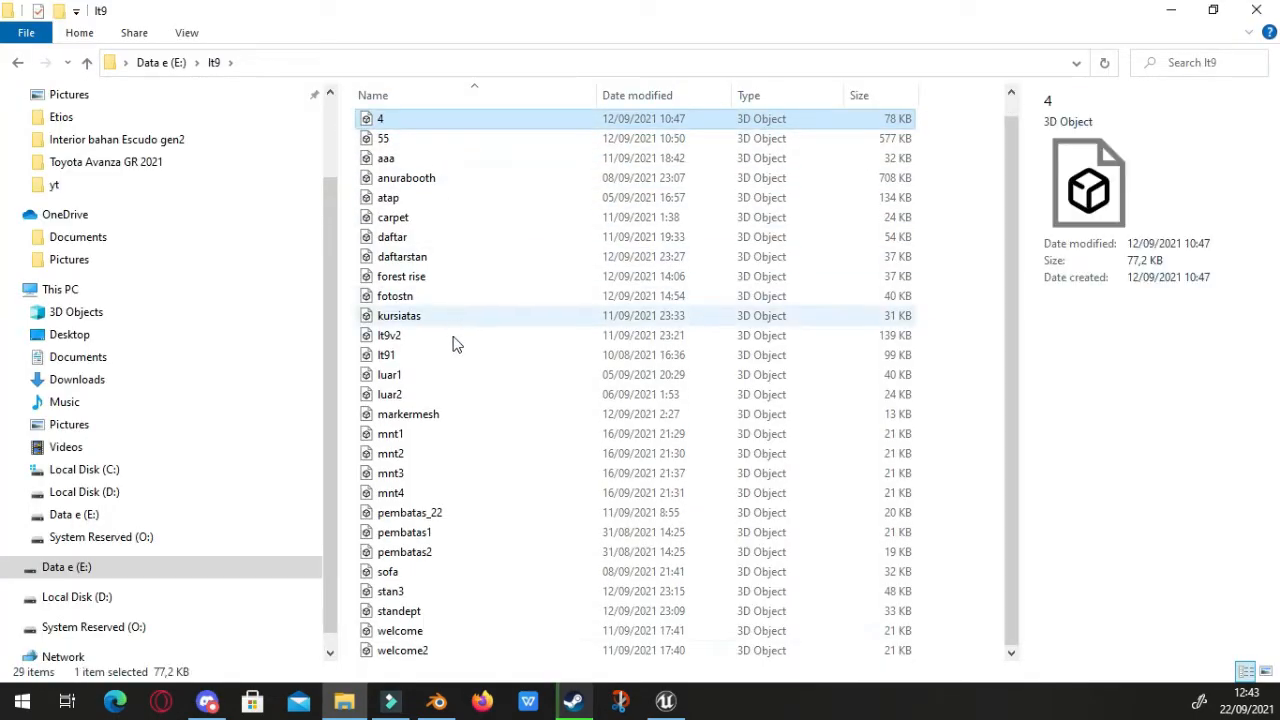
{"action": "left_click", "coordinate": [418, 652], "text": "shift"}
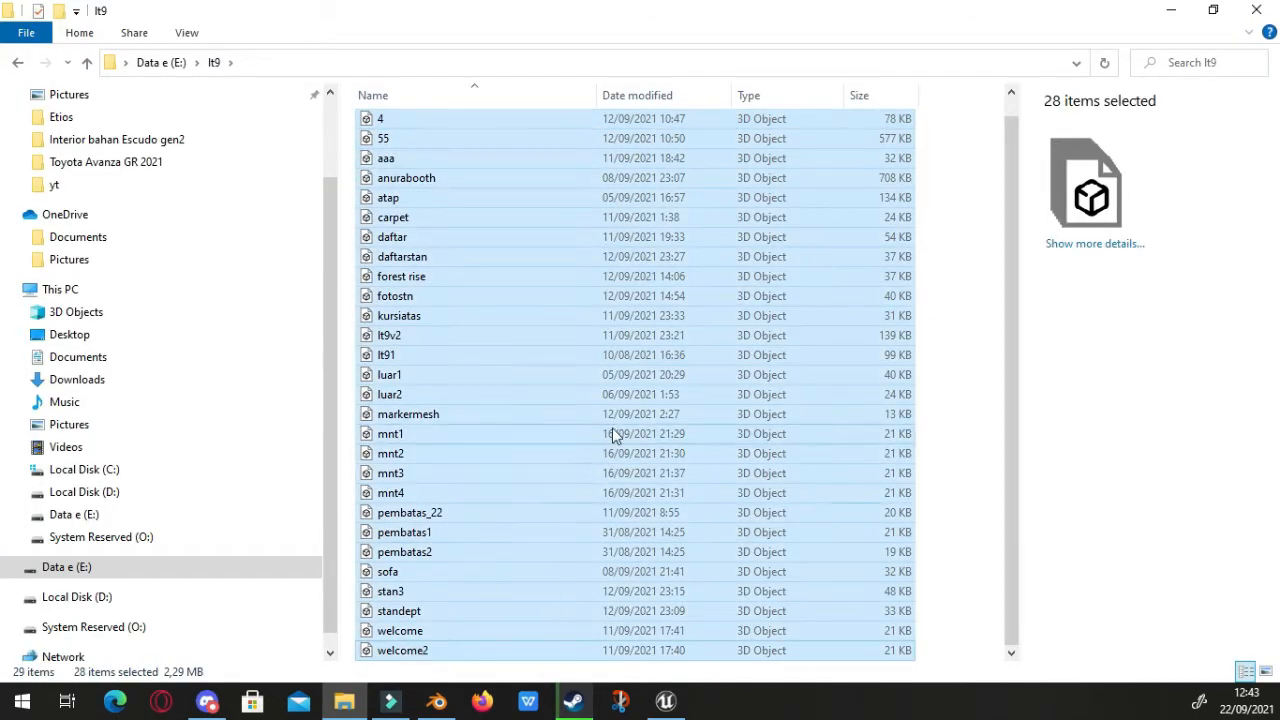
{"action": "scroll", "coordinate": [580, 430], "scroll_direction": "up", "scroll_amount": 1}
{"action": "left_click", "coordinate": [966, 341]}
{"action": "scroll", "coordinate": [663, 329], "scroll_direction": "down", "scroll_amount": 1}
{"action": "scroll", "coordinate": [663, 374], "scroll_direction": "up", "scroll_amount": 1}
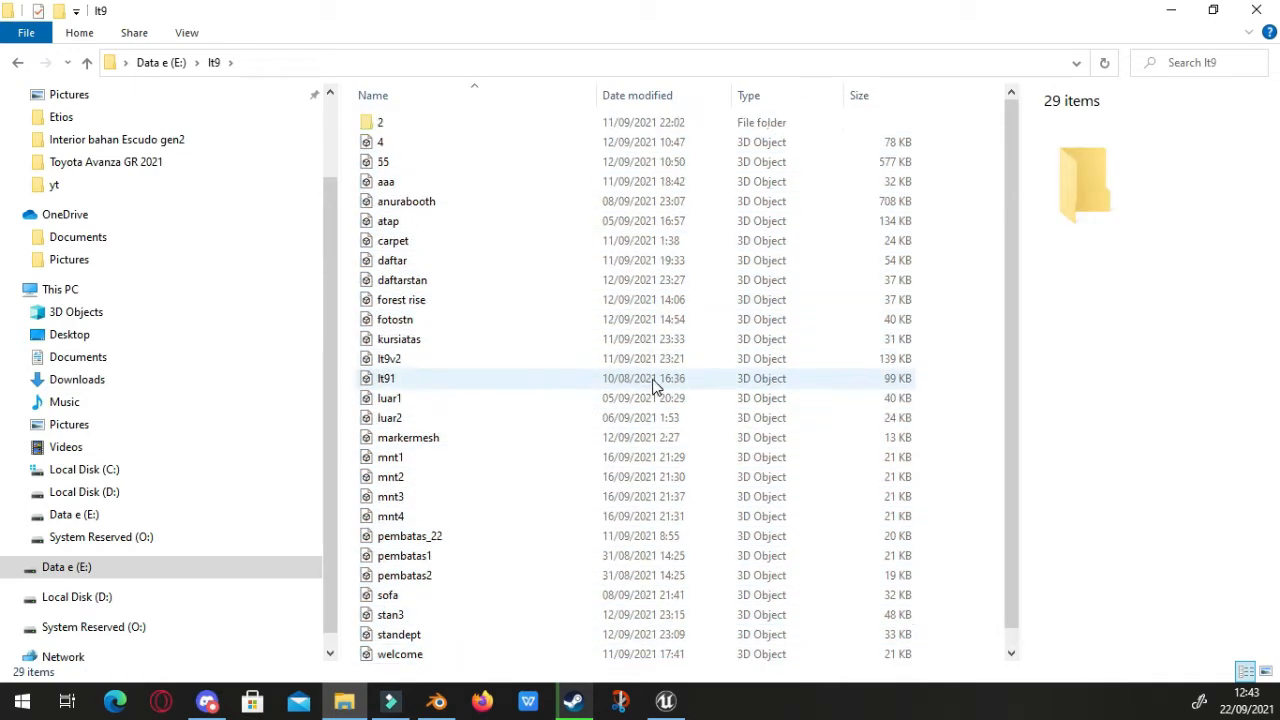
{"action": "scroll", "coordinate": [656, 380], "scroll_direction": "down", "scroll_amount": 1}
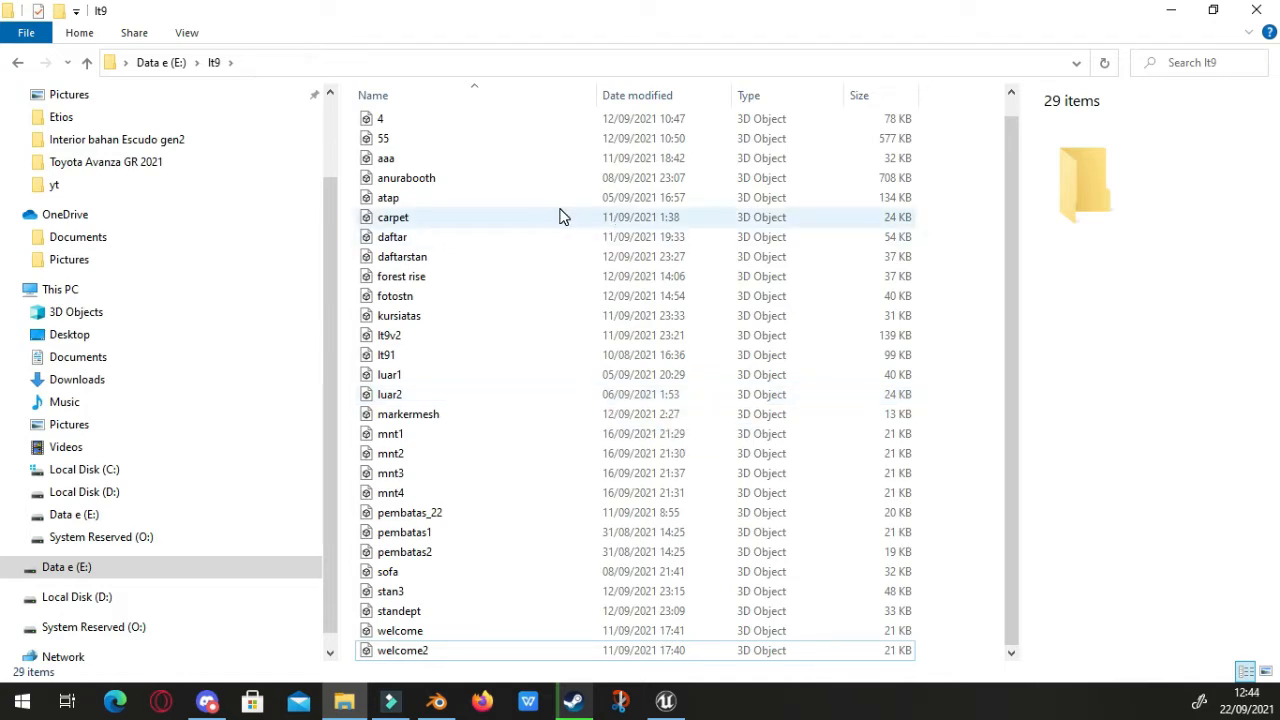
Finish reviewing the lt9 folder's files, switch to Unreal Editor, and look over the exhibition hall in the level
{"action": "scroll", "coordinate": [560, 220], "scroll_direction": "up", "scroll_amount": 1}
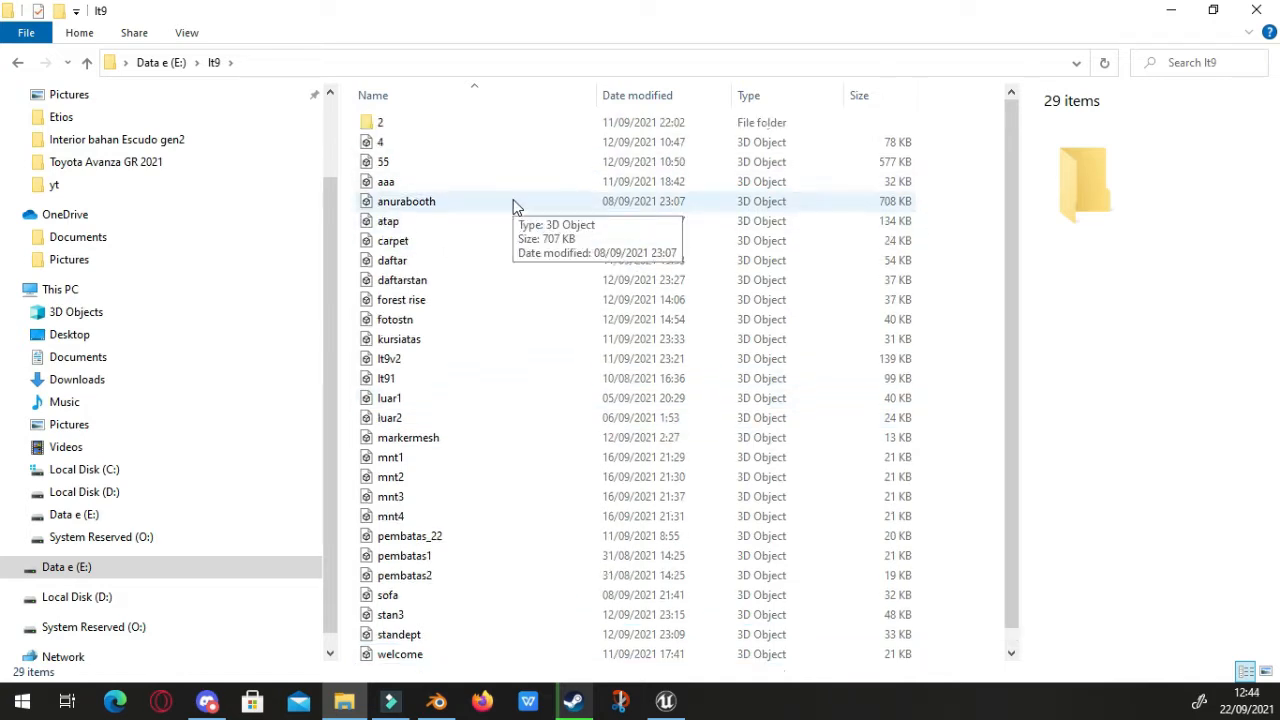
{"action": "scroll", "coordinate": [535, 336], "scroll_direction": "down", "scroll_amount": 1}
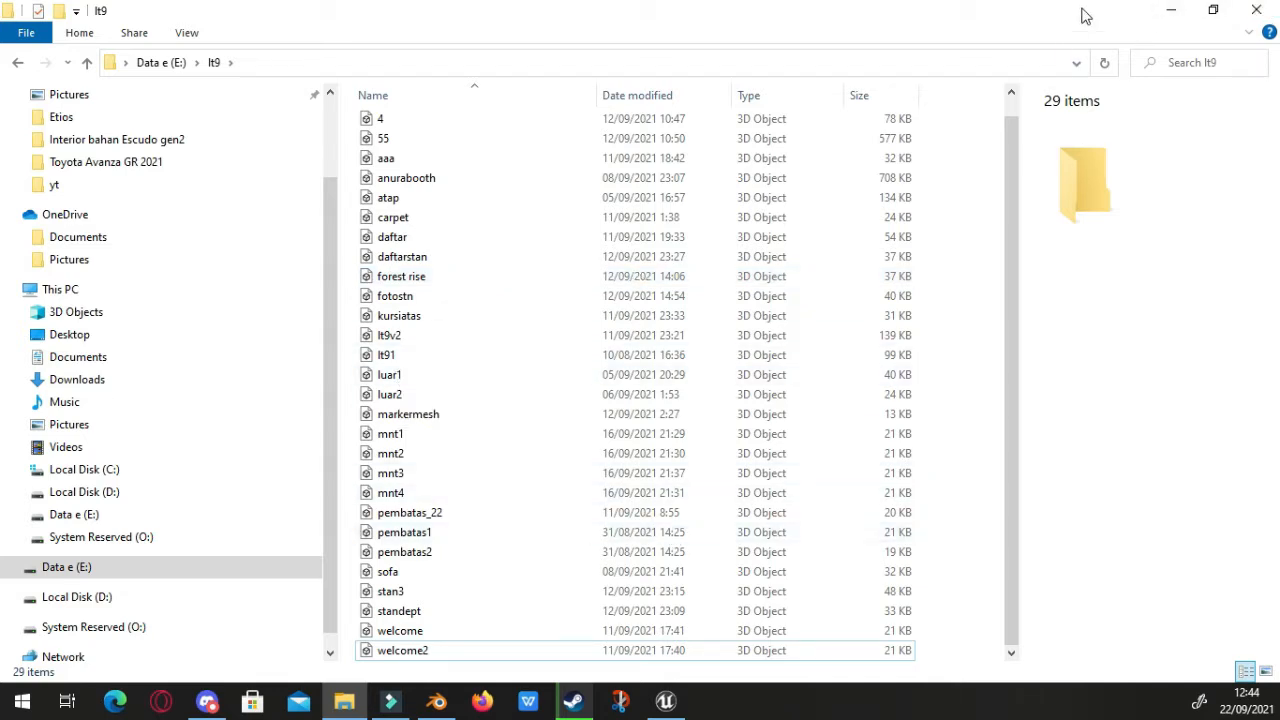
{"action": "left_click", "coordinate": [1171, 10]}
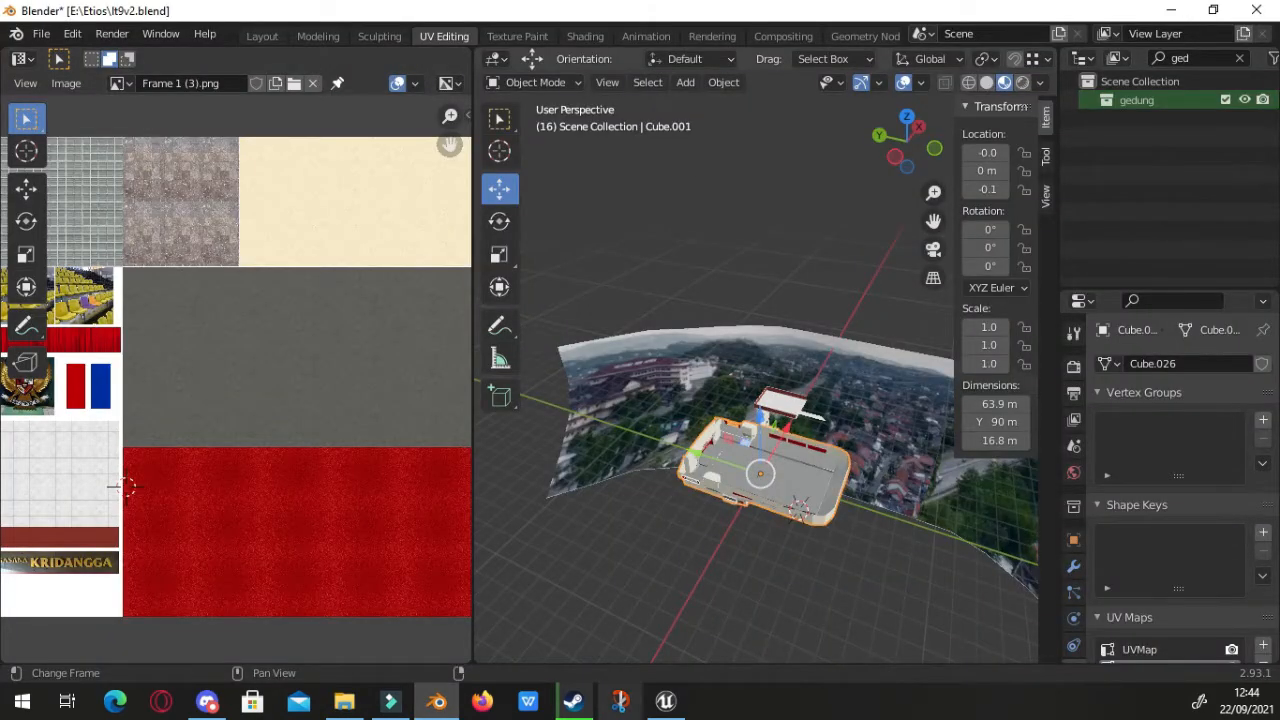
{"action": "left_click", "coordinate": [663, 705]}
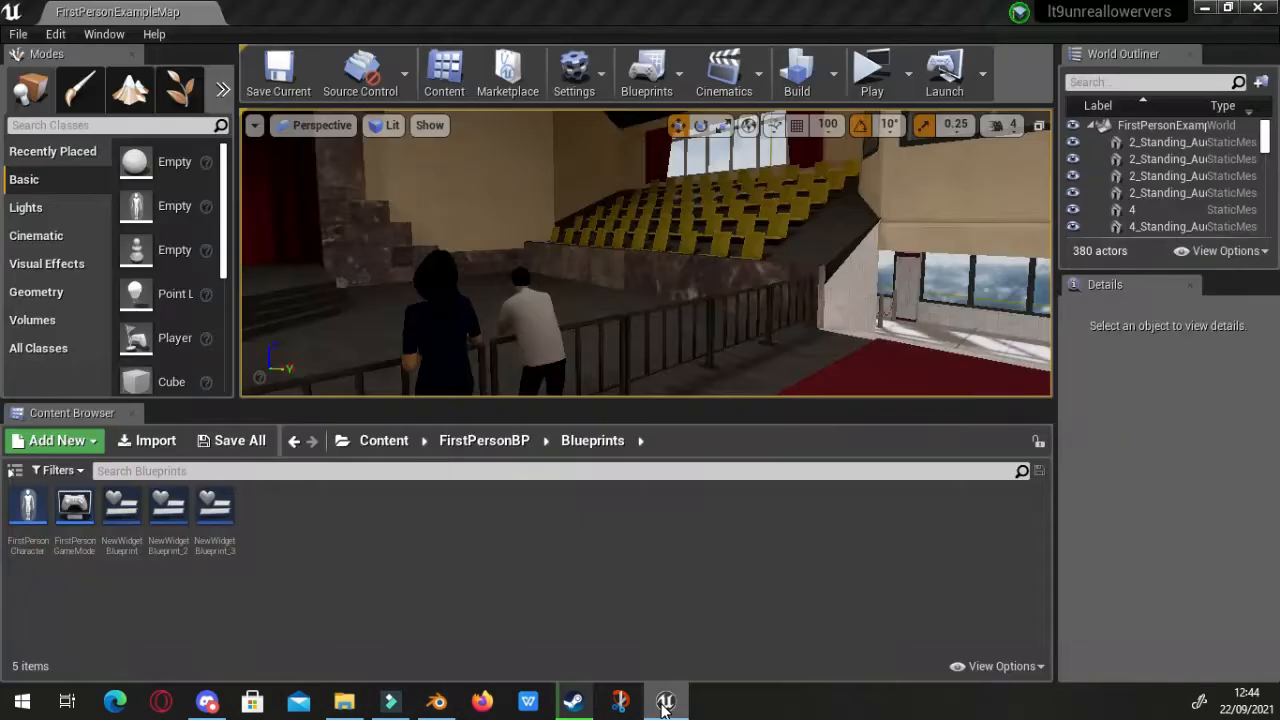
{"action": "mouse_move", "coordinate": [600, 255]}
{"action": "right_mouse_down"}
{"action": "mouse_move", "coordinate": [860, 258]}
{"action": "mouse_move", "coordinate": [840, 200]}
{"action": "mouse_move", "coordinate": [575, 288]}
{"action": "mouse_move", "coordinate": [585, 315]}
{"action": "mouse_move", "coordinate": [575, 280]}
{"action": "mouse_move", "coordinate": [740, 245]}
{"action": "mouse_move", "coordinate": [755, 260]}
{"action": "mouse_move", "coordinate": [720, 272]}
{"action": "mouse_move", "coordinate": [784, 278]}
{"action": "mouse_move", "coordinate": [798, 266]}
{"action": "right_mouse_up"}
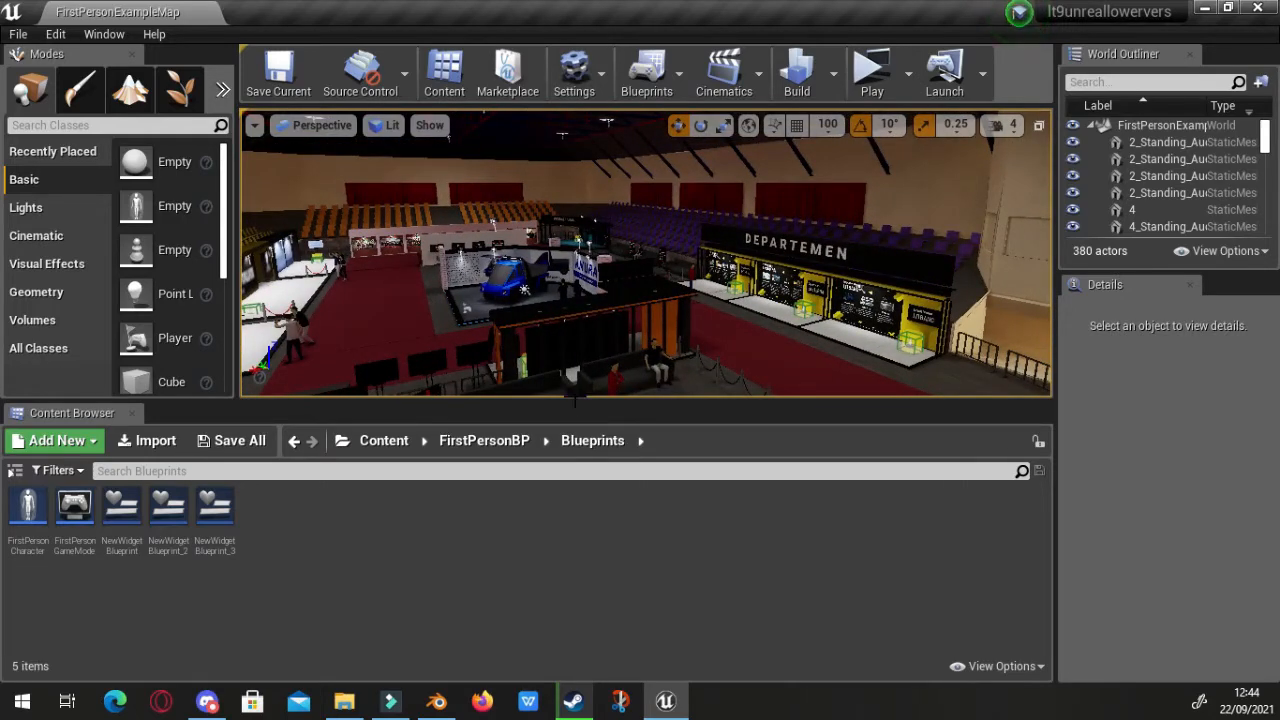
Browse the project content, look into FirstPersonBP's Blueprints folder, and open the Asset_gedung folder
{"action": "left_click", "coordinate": [394, 446]}
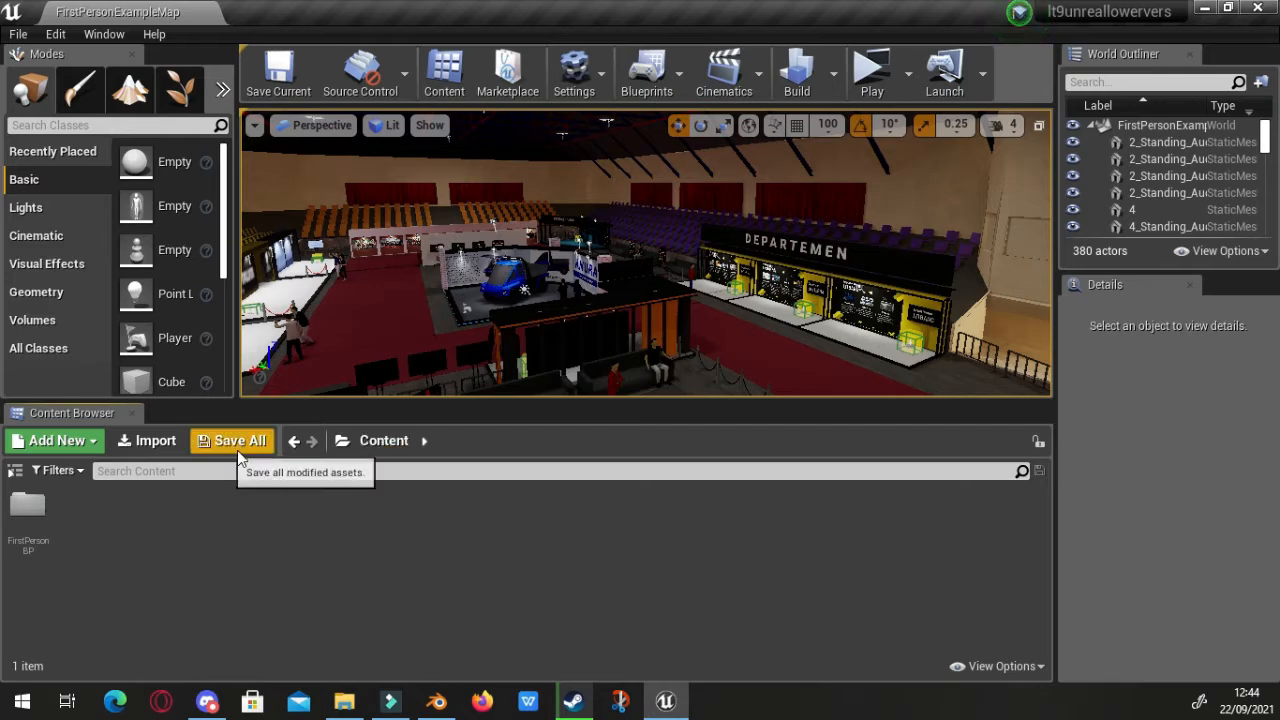
{"action": "right_click_drag", "start_coordinate": [416, 348], "coordinate": [340, 348]}
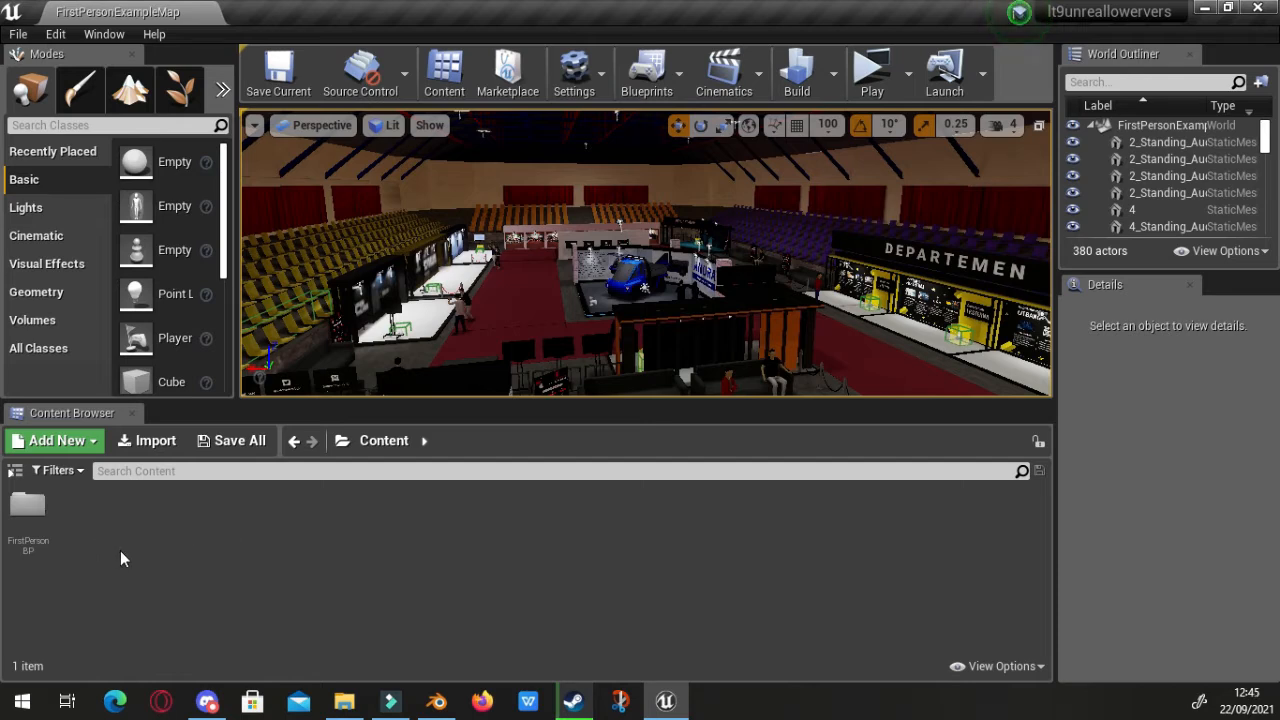
{"action": "double_click", "coordinate": [46, 525]}
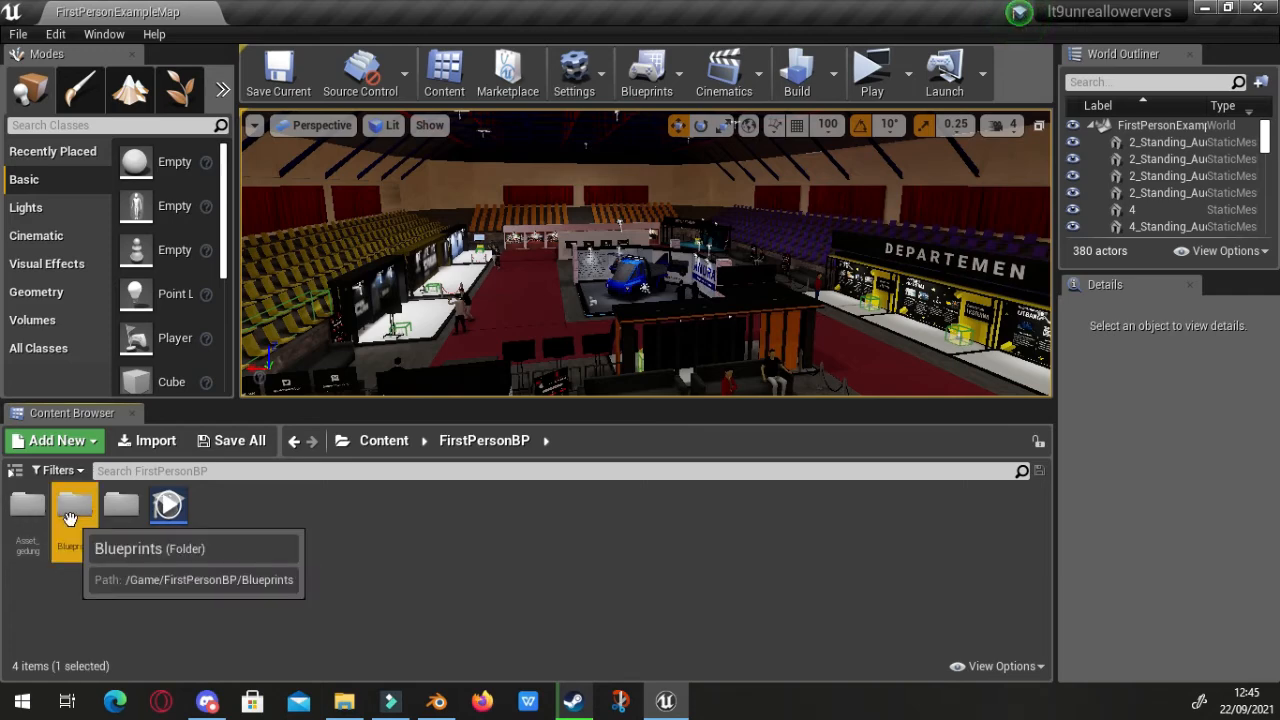
{"action": "double_click", "coordinate": [70, 515]}
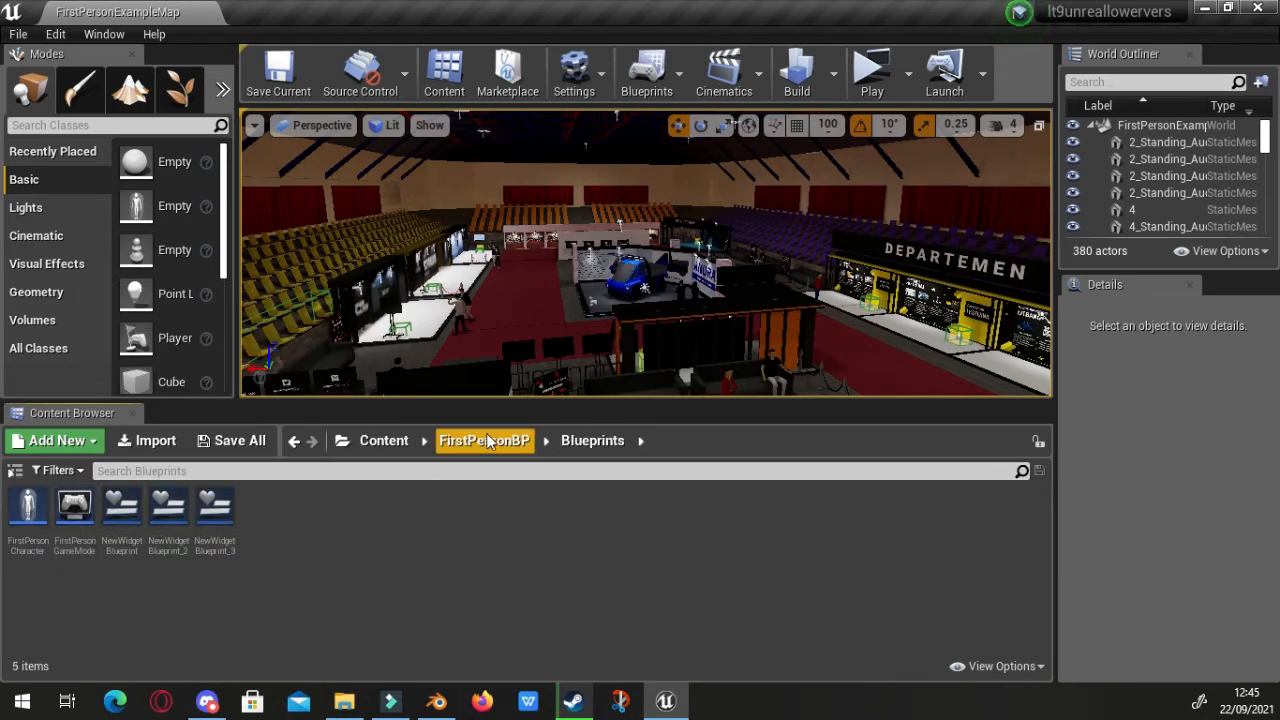
{"action": "left_click", "coordinate": [484, 440]}
{"action": "double_click", "coordinate": [35, 526]}
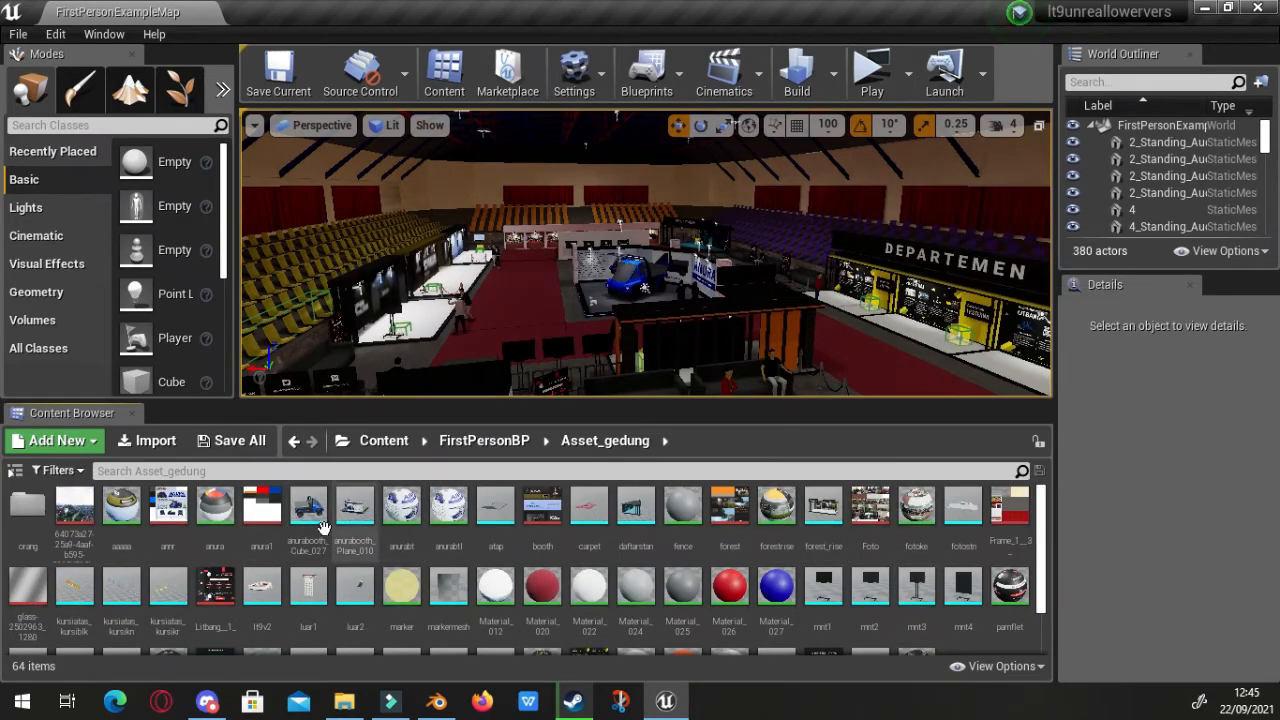
Locate the source asset of the level's lt9v2 actor, open its static mesh, and look around the hall model
{"action": "scroll", "coordinate": [320, 560], "scroll_direction": "down", "scroll_amount": 2}
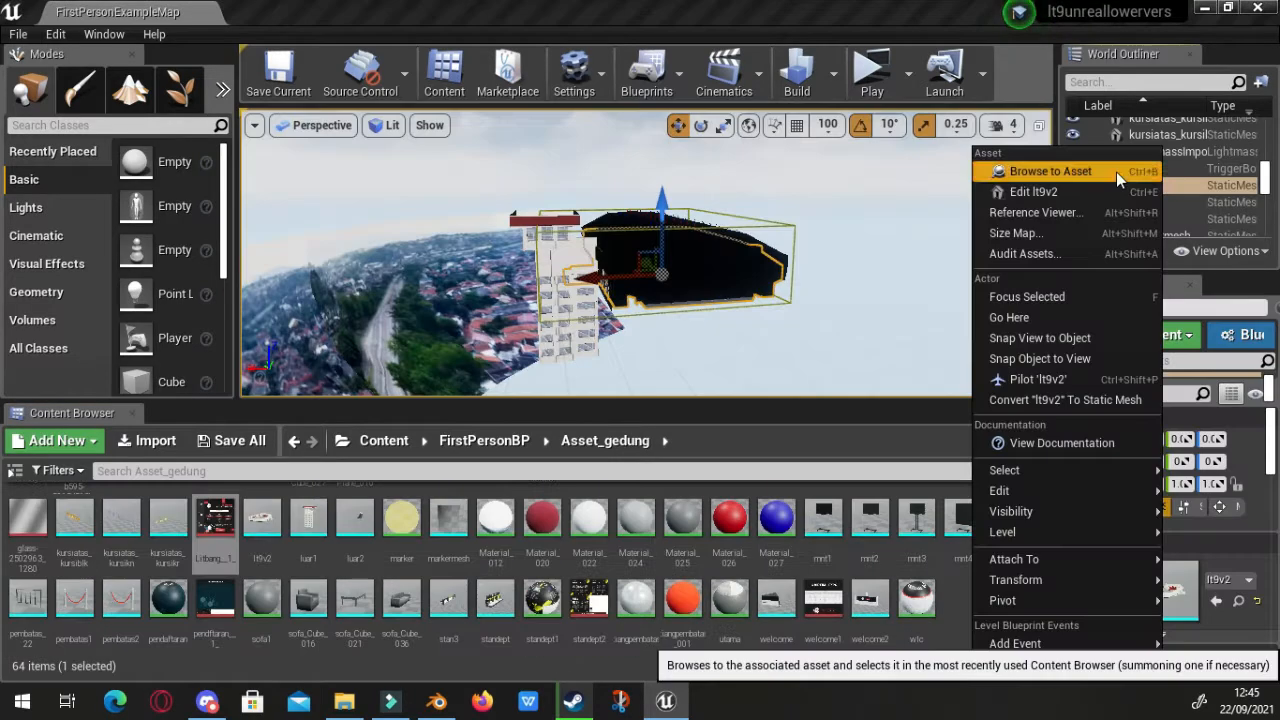
{"action": "left_click", "coordinate": [1006, 89]}
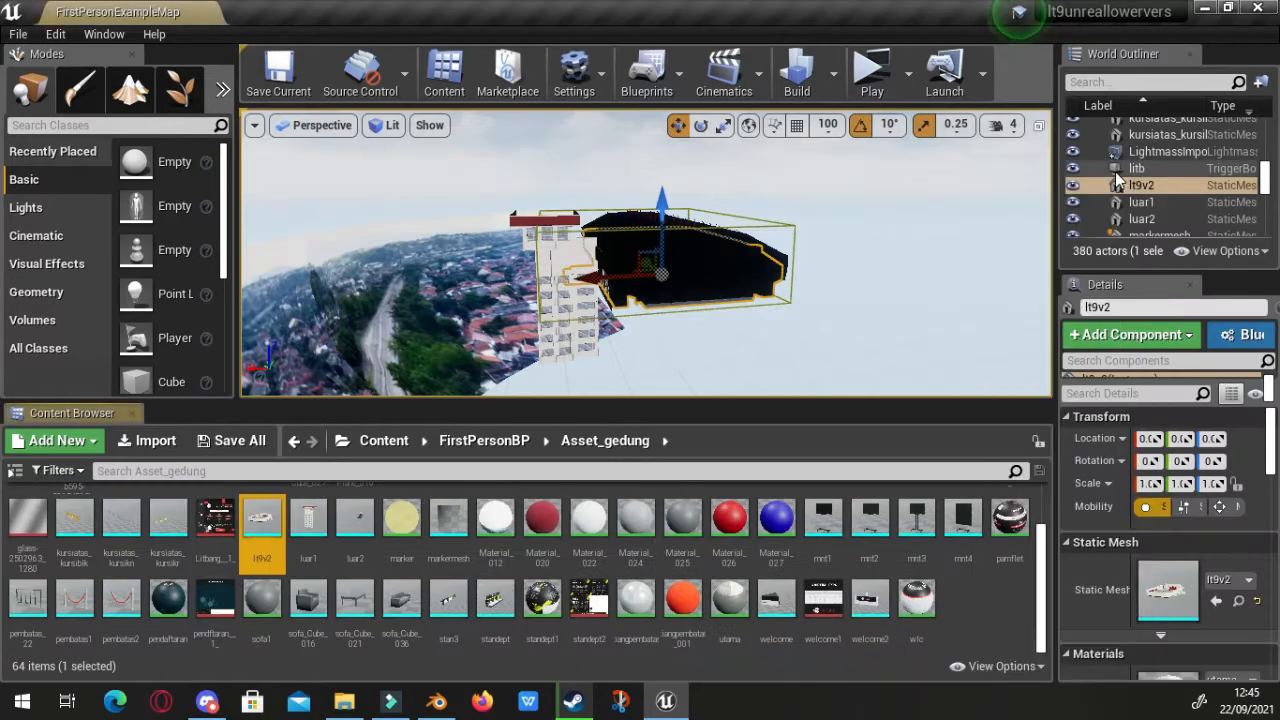
{"action": "double_click", "coordinate": [276, 539]}
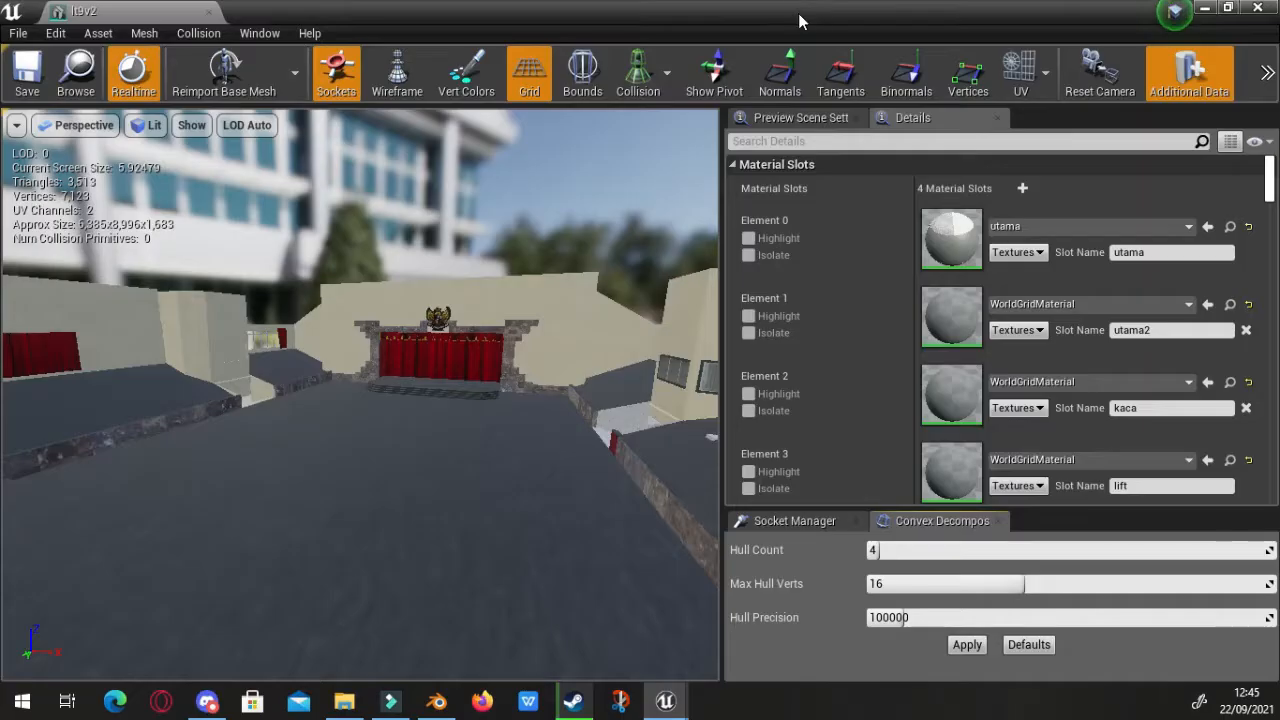
{"action": "right_click_drag", "start_coordinate": [360, 400], "coordinate": [425, 420]}
{"action": "key", "text": "s"}
{"action": "key", "text": "a"}
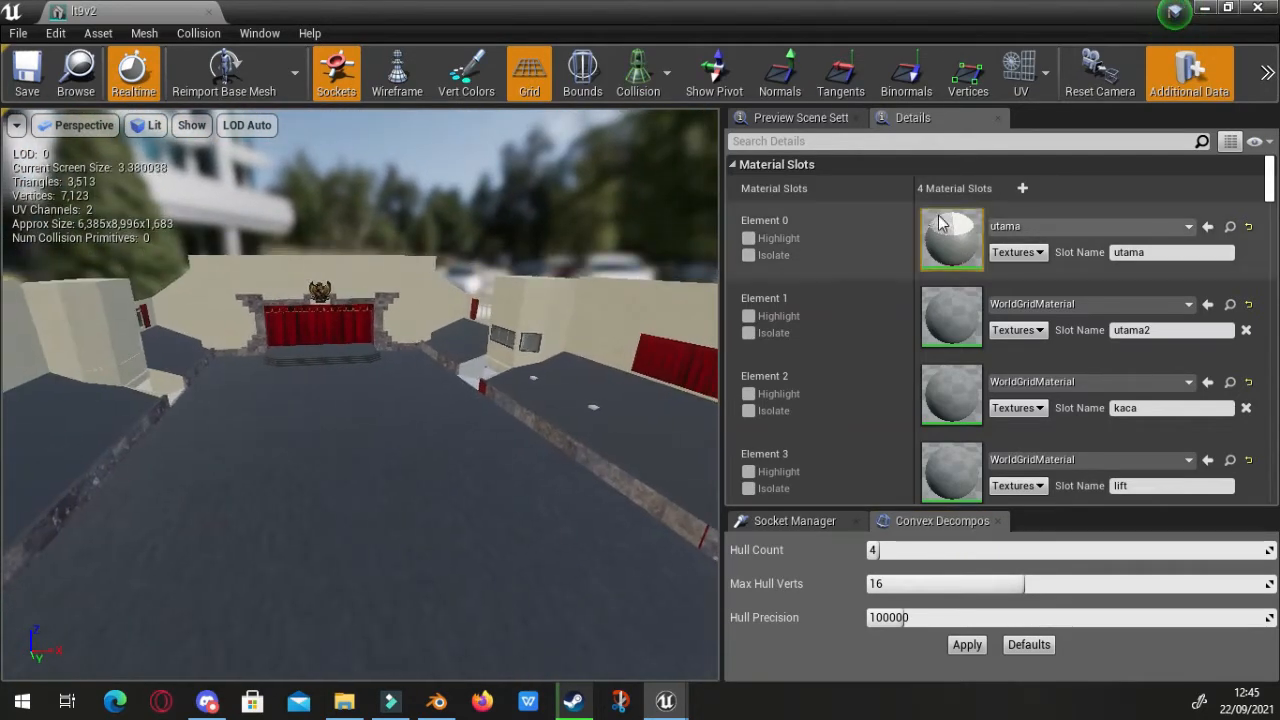
Filter the lt9v2 mesh details by "light" to review the lightmap resolution and coordinate index settings
{"action": "left_click", "coordinate": [848, 139]}
{"action": "type", "text": "li"}
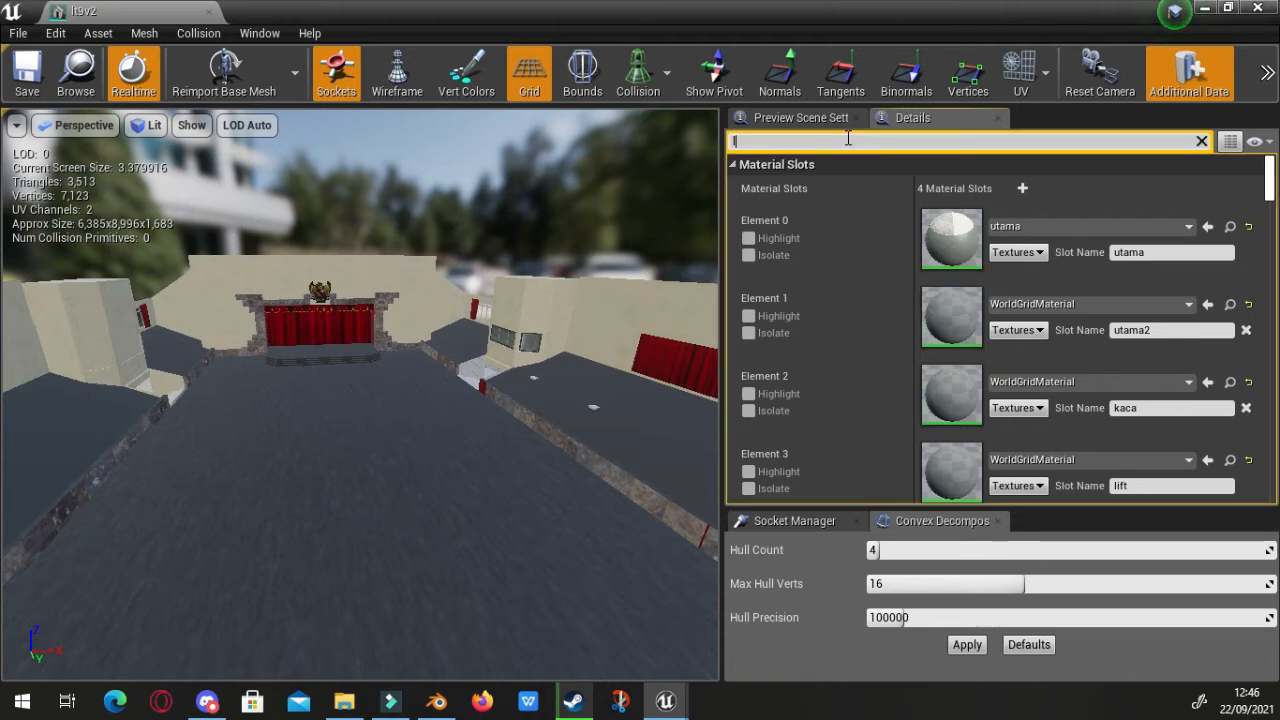
{"action": "type", "text": "ght"}
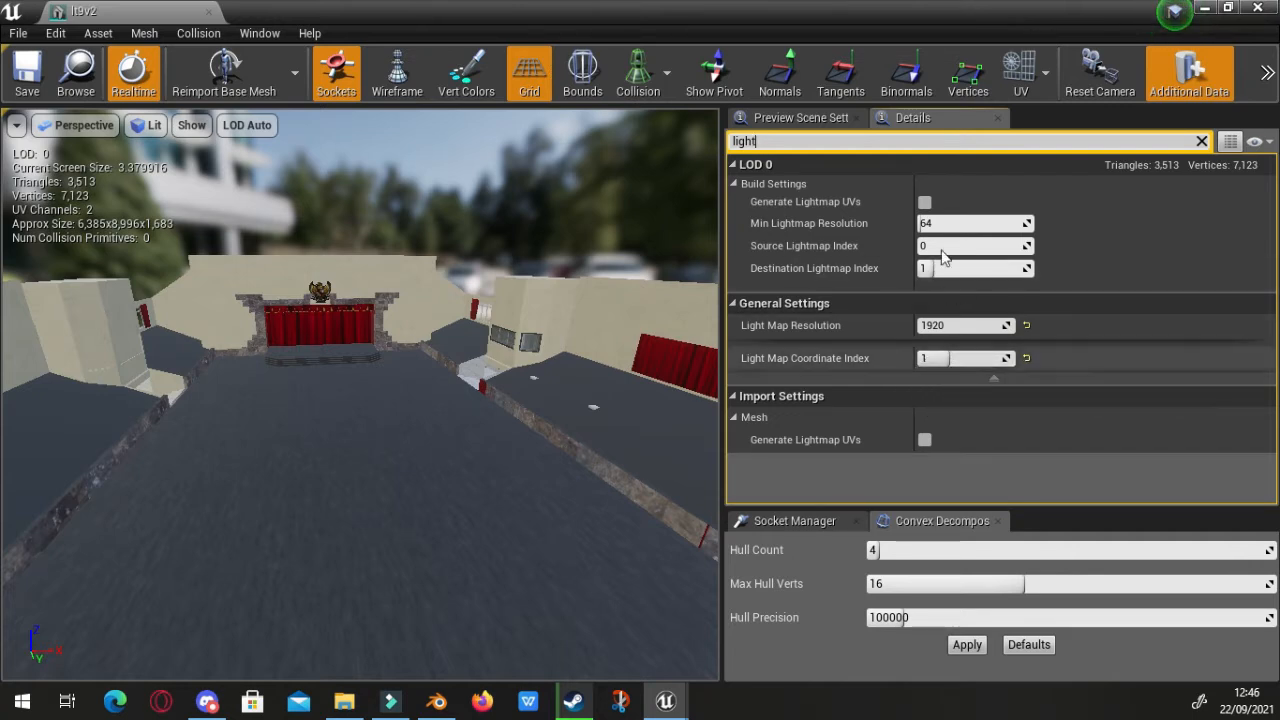
Compare the lt9v2 mesh's UV Channel 1 lightmap layout with its UV Channel 0 texture layout as preview overlays
{"action": "left_click", "coordinate": [1044, 72]}
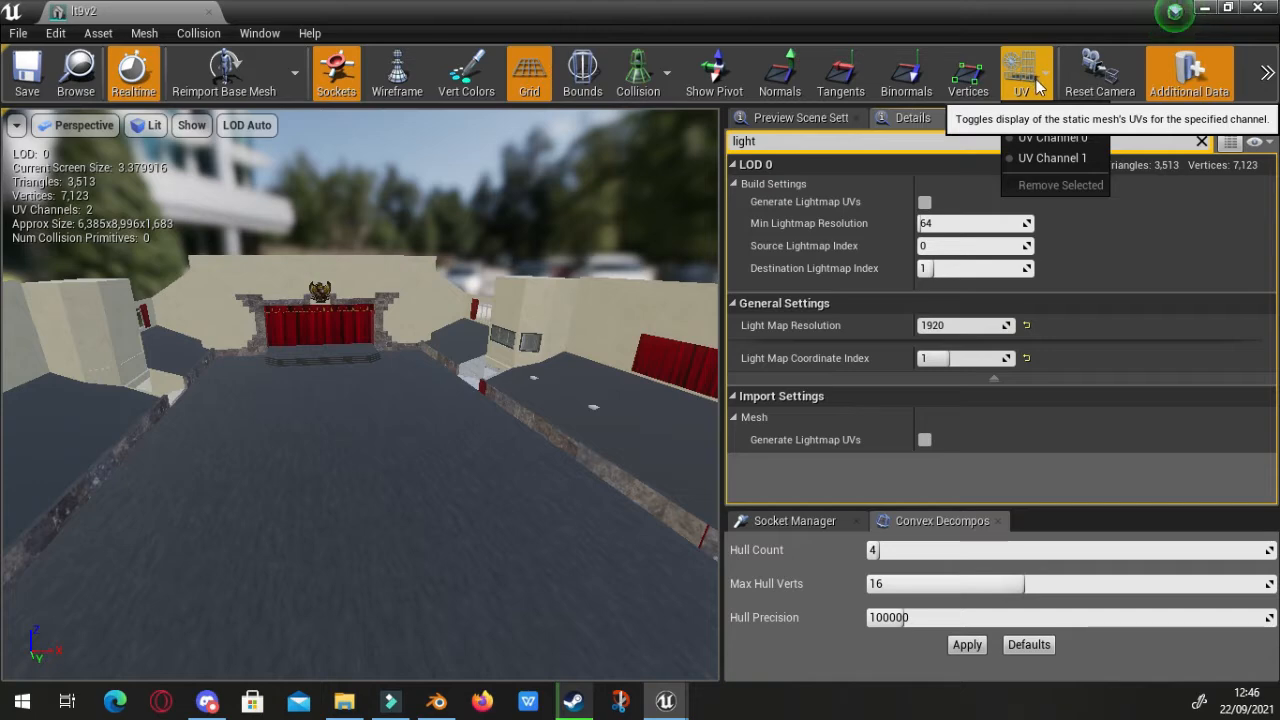
{"action": "left_click", "coordinate": [1066, 160]}
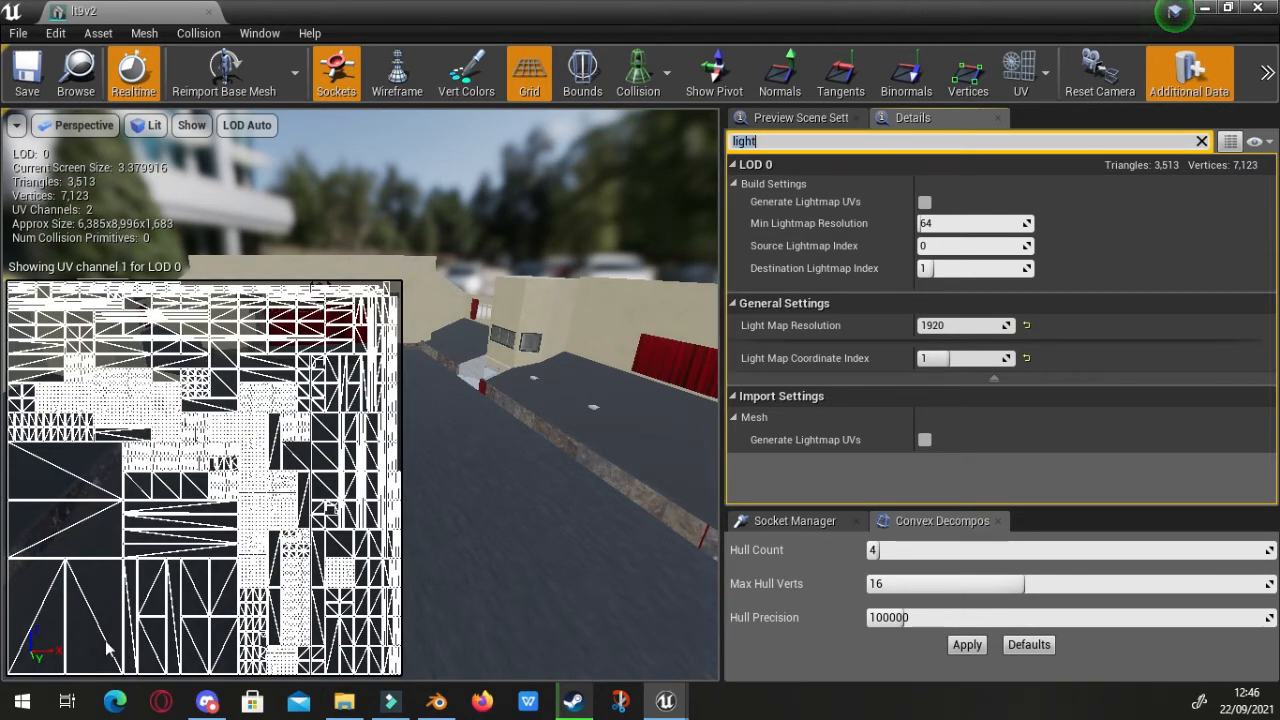
{"action": "left_click", "coordinate": [1038, 74]}
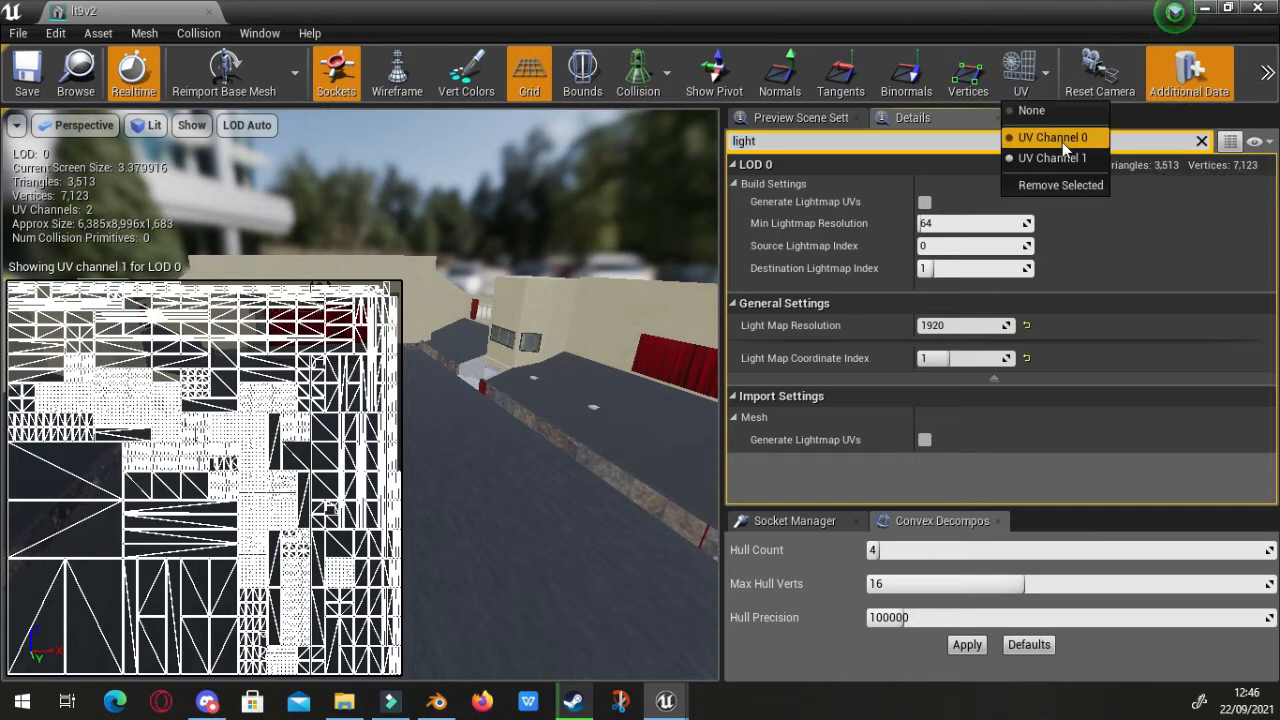
{"action": "left_click", "coordinate": [1064, 142]}
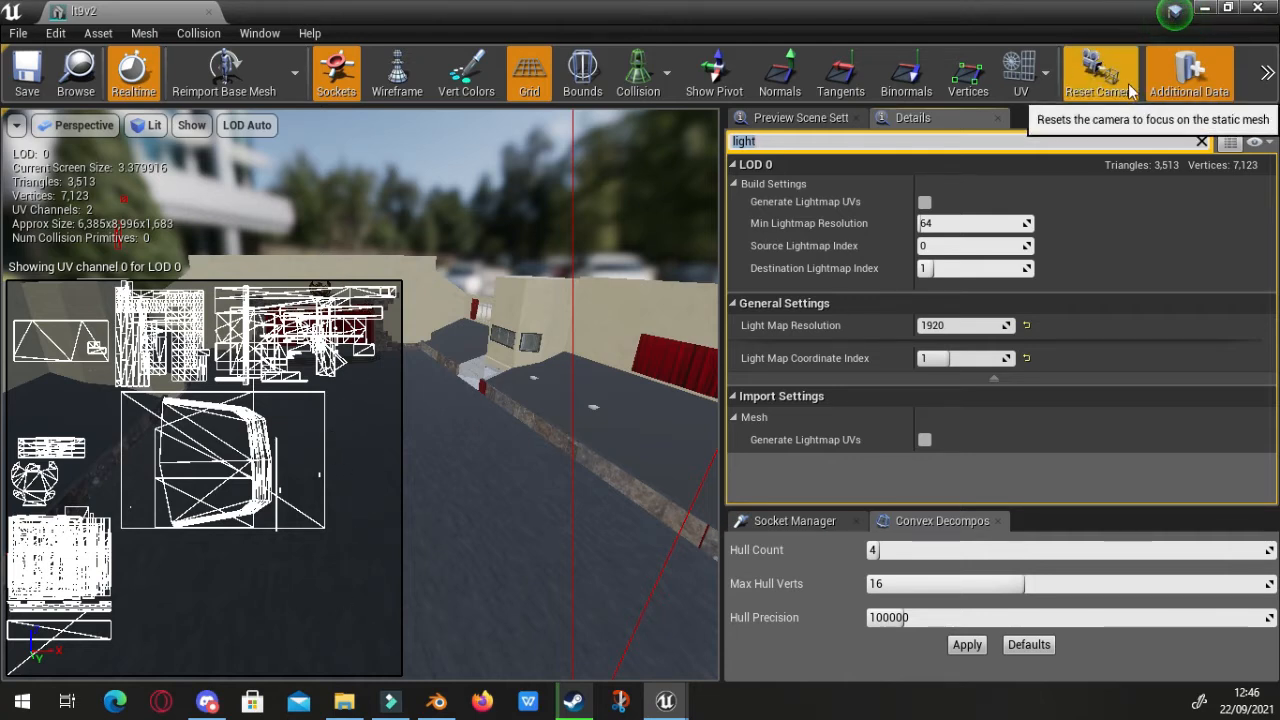
{"action": "left_click", "coordinate": [1040, 74]}
{"action": "left_click", "coordinate": [1050, 159]}
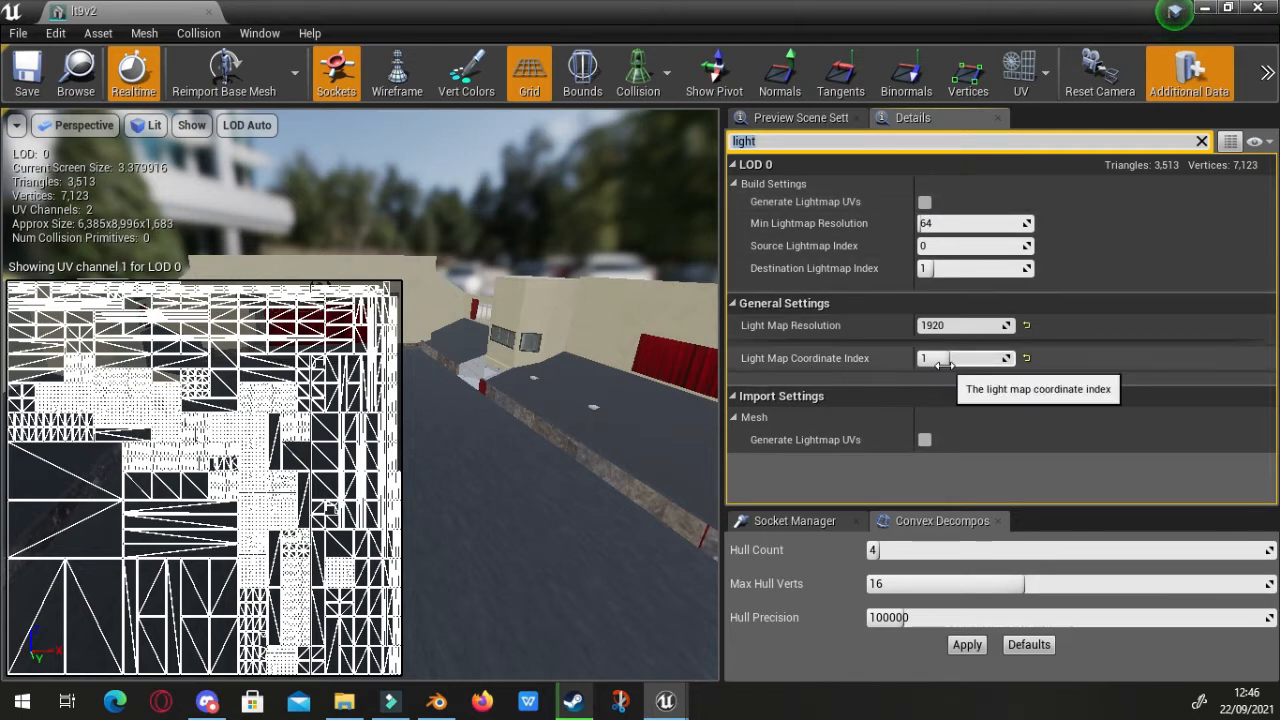
{"action": "left_click", "coordinate": [1046, 72]}
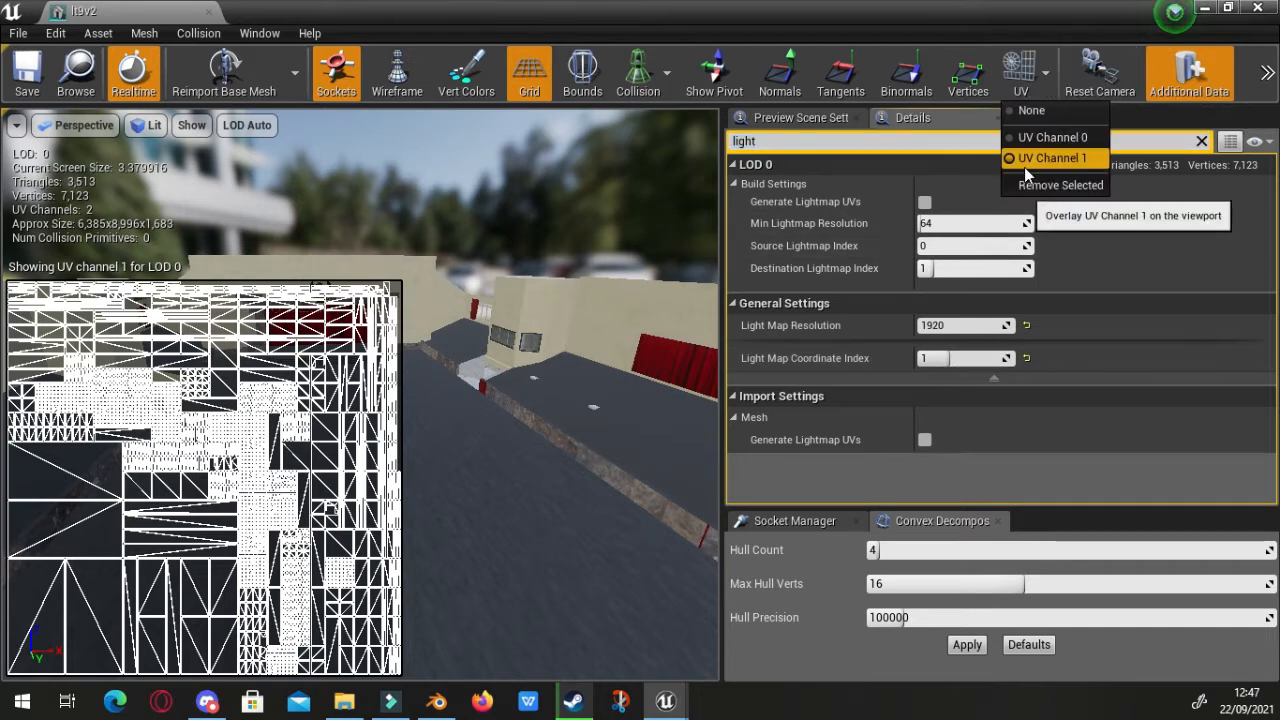
{"action": "left_click", "coordinate": [338, 305]}
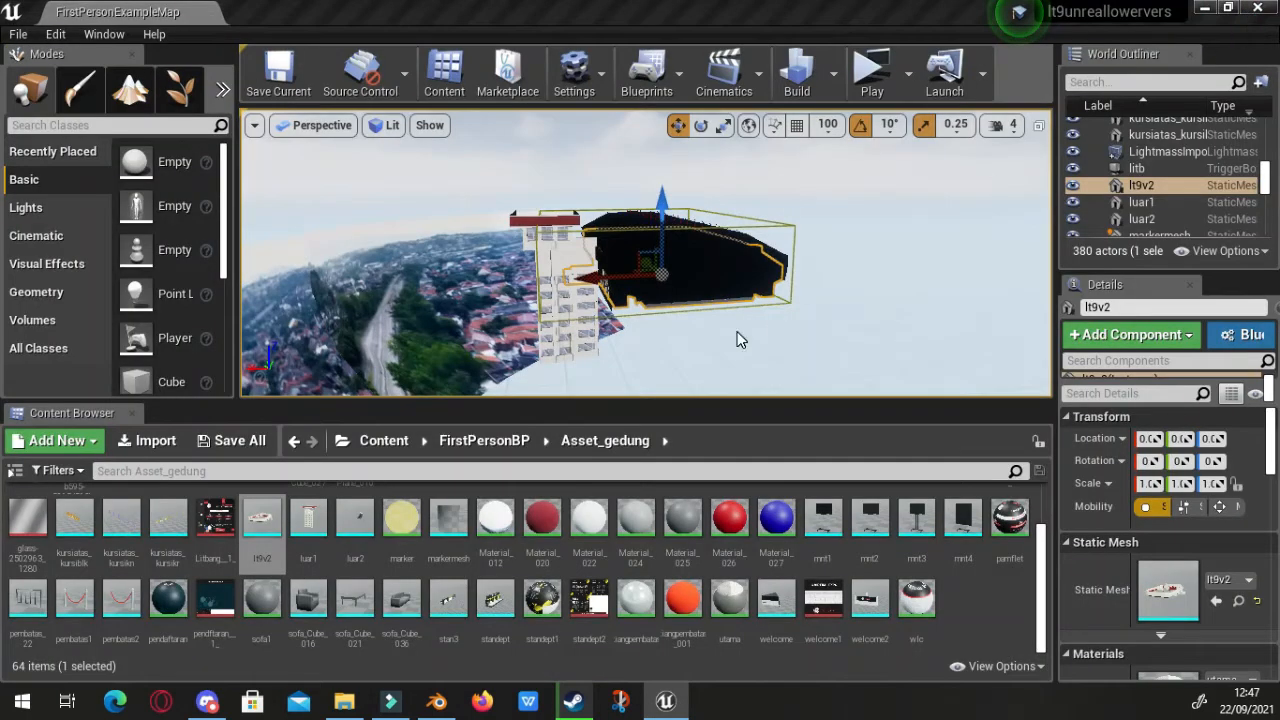
Return to the level and fly through the hall interior to examine the seating, booths and stage
{"action": "left_click", "coordinate": [747, 303]}
{"action": "right_click_drag", "start_coordinate": [691, 308], "coordinate": [715, 310]}
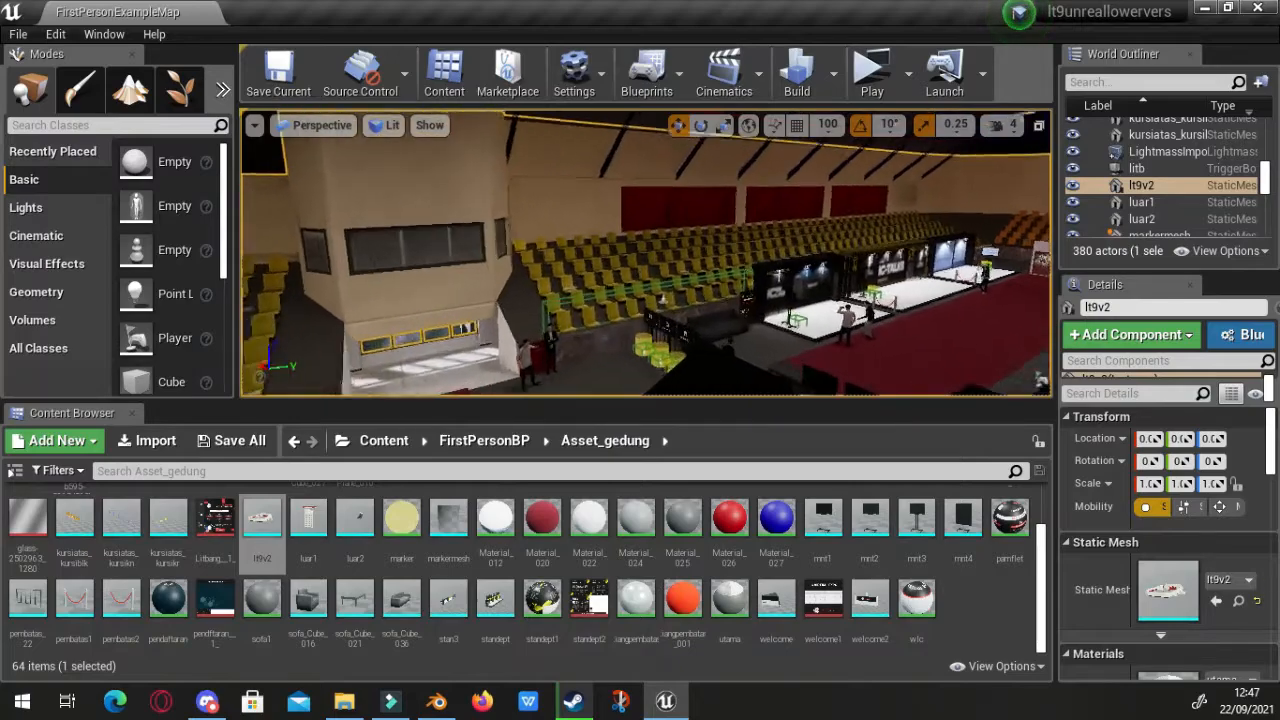
{"action": "key", "text": "w"}
{"action": "right_click_drag", "start_coordinate": [646, 254], "coordinate": [180, 252]}
{"action": "key", "text": "w"}
{"action": "key", "text": "s"}
{"action": "key", "text": "w"}
{"action": "key", "text": "w"}
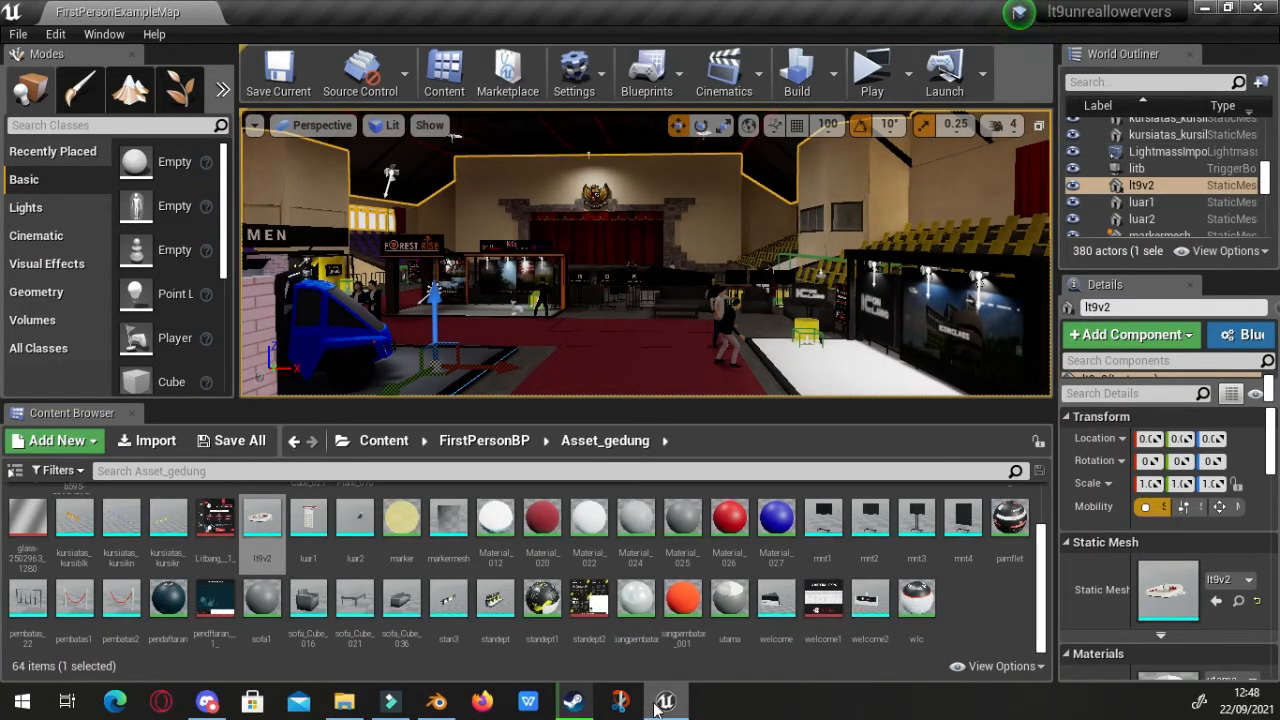
Reopen the lt9v2 static mesh and display its complex collision wireframe, looking around the hall in the preview
{"action": "mouse_move", "coordinate": [657, 708]}
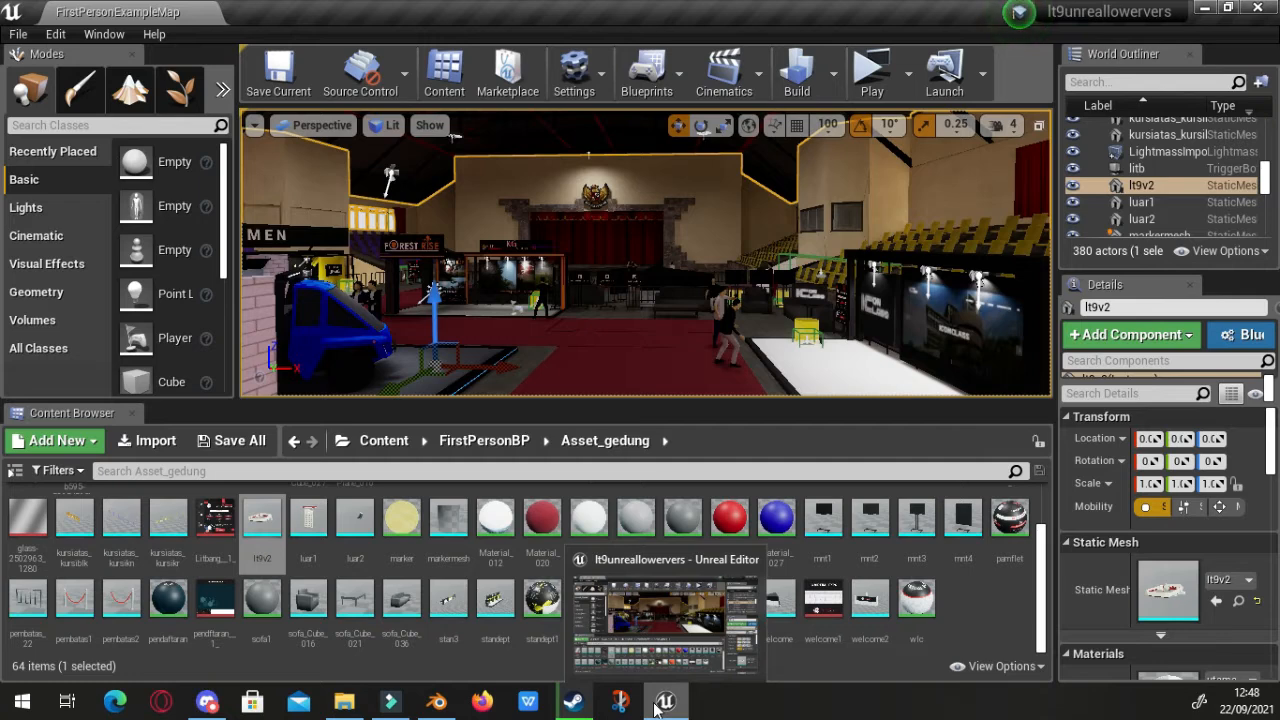
{"action": "left_click", "coordinate": [993, 597]}
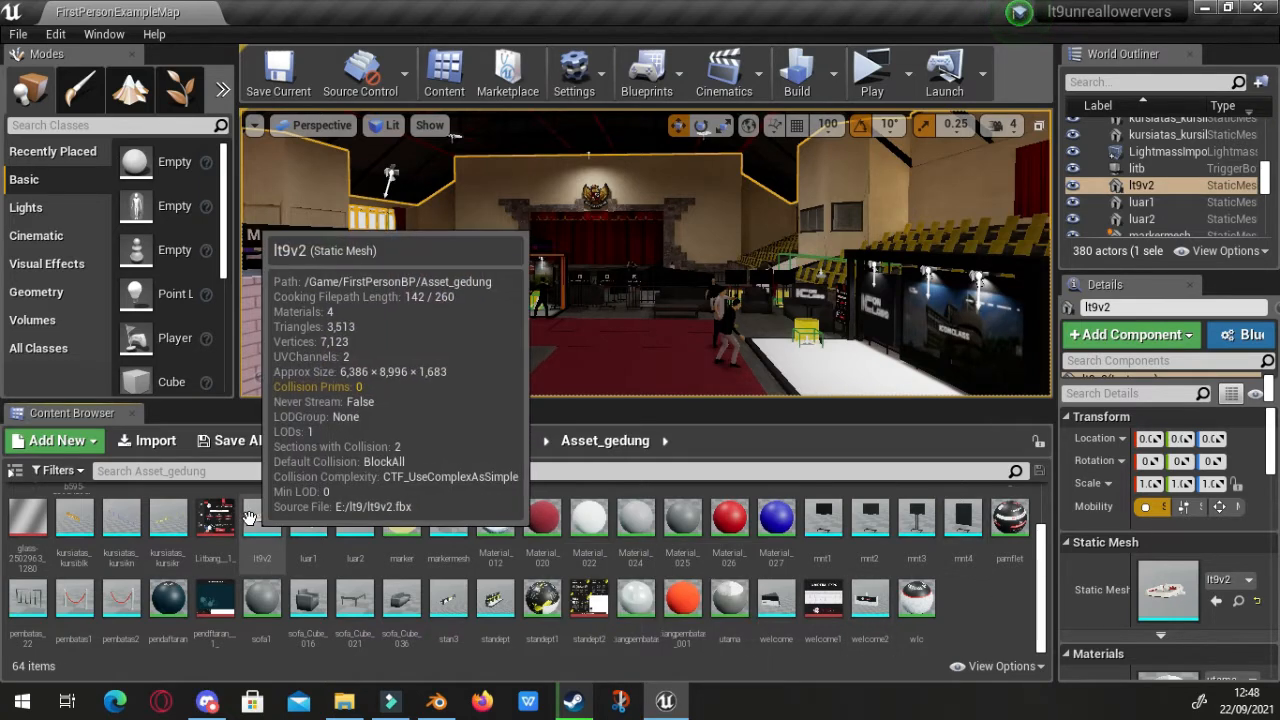
{"action": "double_click", "coordinate": [250, 517]}
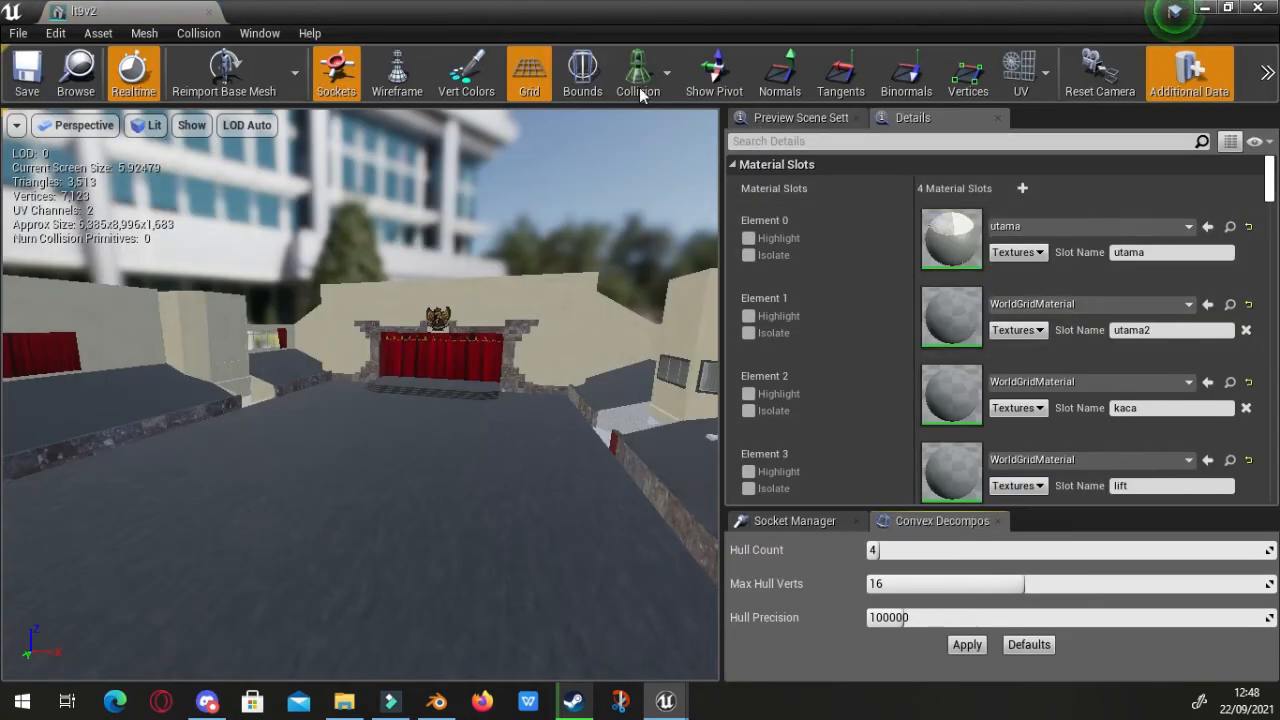
{"action": "left_click", "coordinate": [640, 90]}
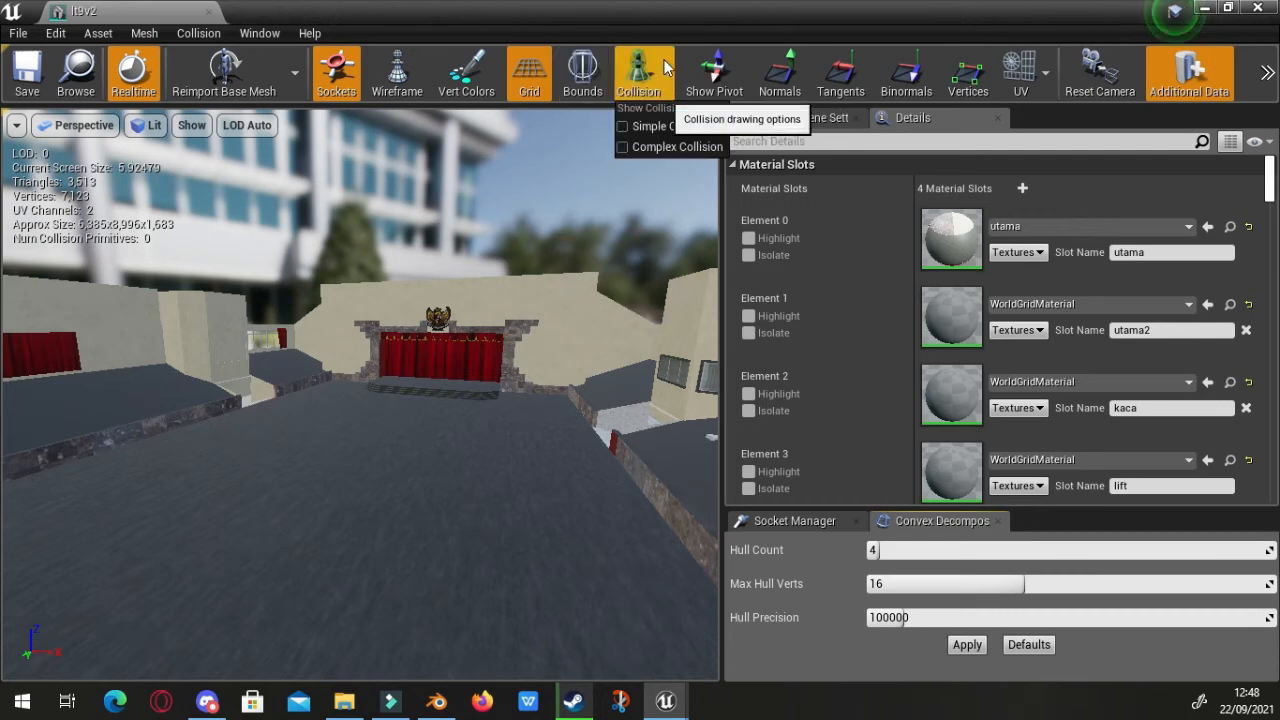
{"action": "left_click", "coordinate": [666, 148]}
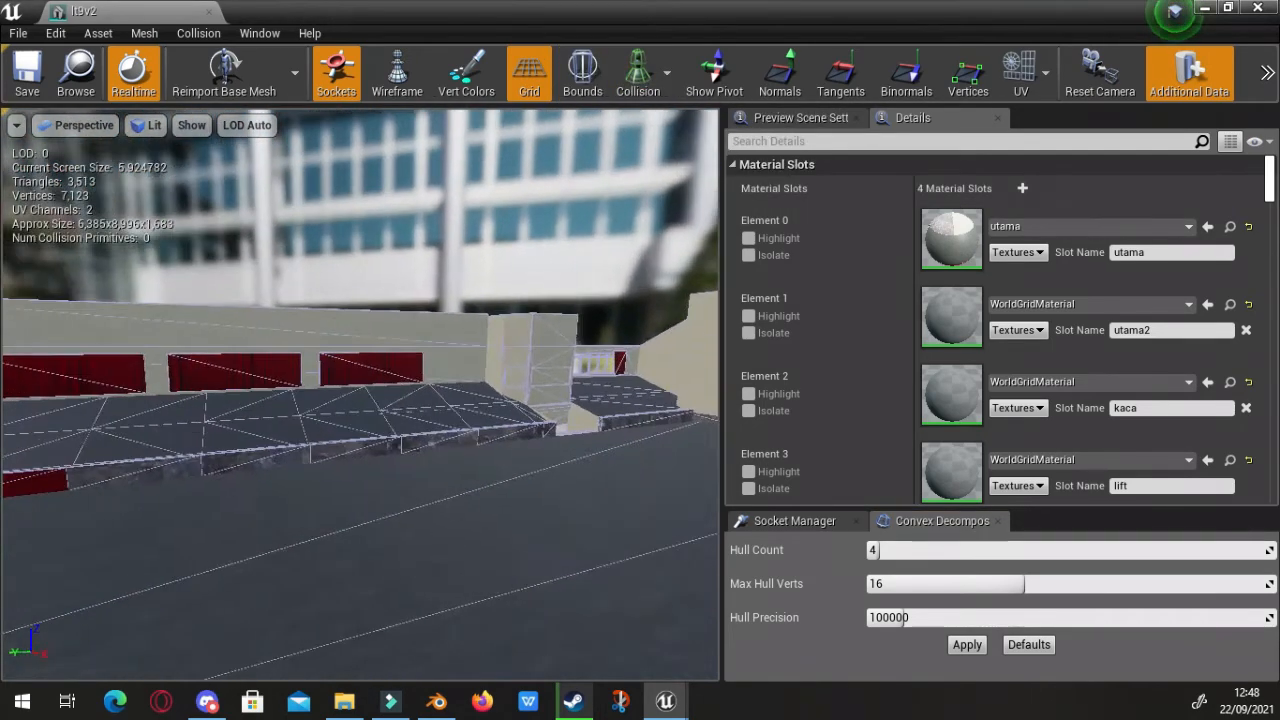
{"action": "right_click_drag", "start_coordinate": [620, 250], "coordinate": [622, 256]}
{"action": "mouse_move", "coordinate": [630, 205]}
{"action": "left_mouse_down"}
{"action": "mouse_move", "coordinate": [500, 225]}
{"action": "mouse_move", "coordinate": [600, 225]}
{"action": "mouse_move", "coordinate": [630, 207]}
{"action": "left_mouse_up"}
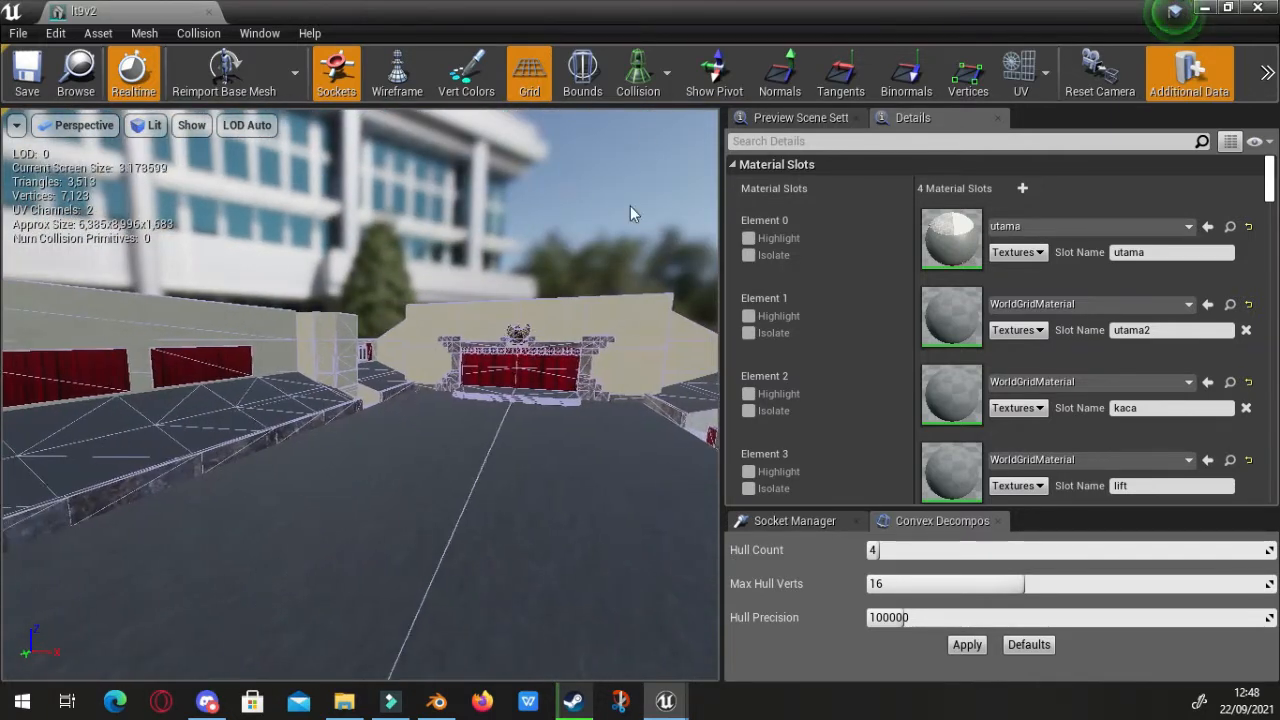
{"action": "left_click", "coordinate": [662, 90]}
Filter the mesh details by "coll" and review the collision complexity and collision preset settings
{"action": "left_click", "coordinate": [912, 142]}
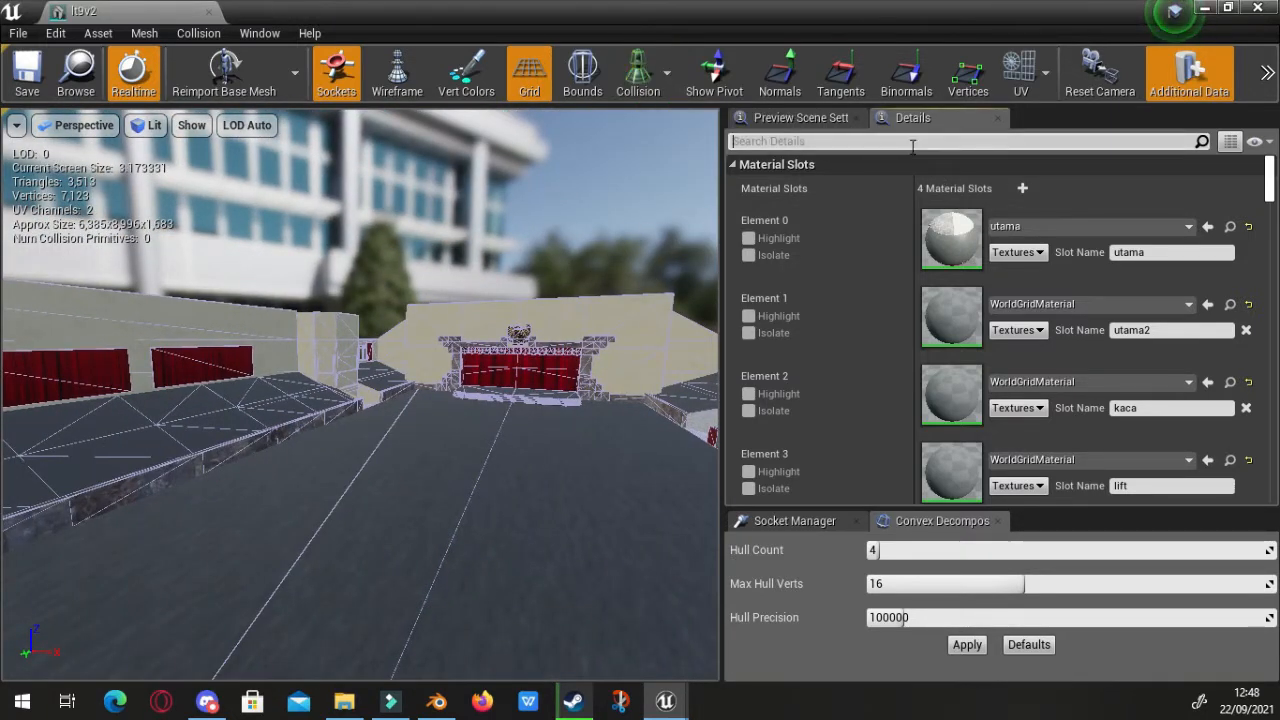
{"action": "type", "text": "c"}
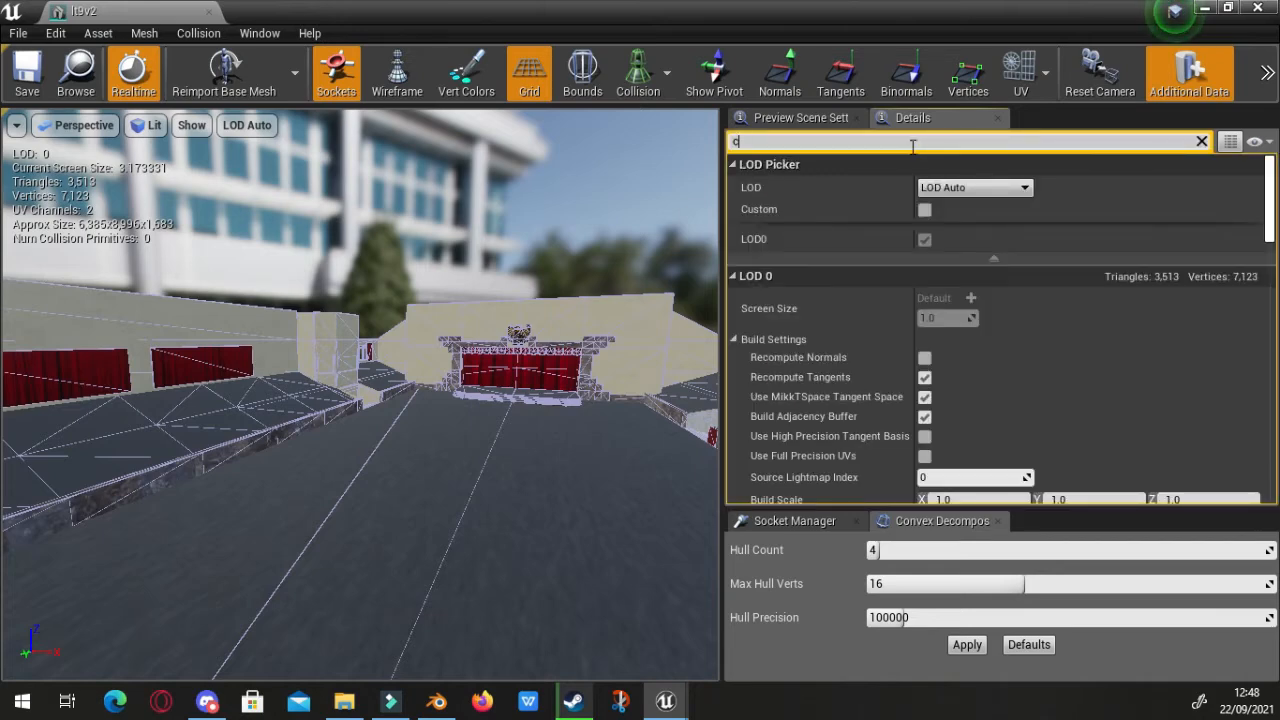
{"action": "type", "text": "oll"}
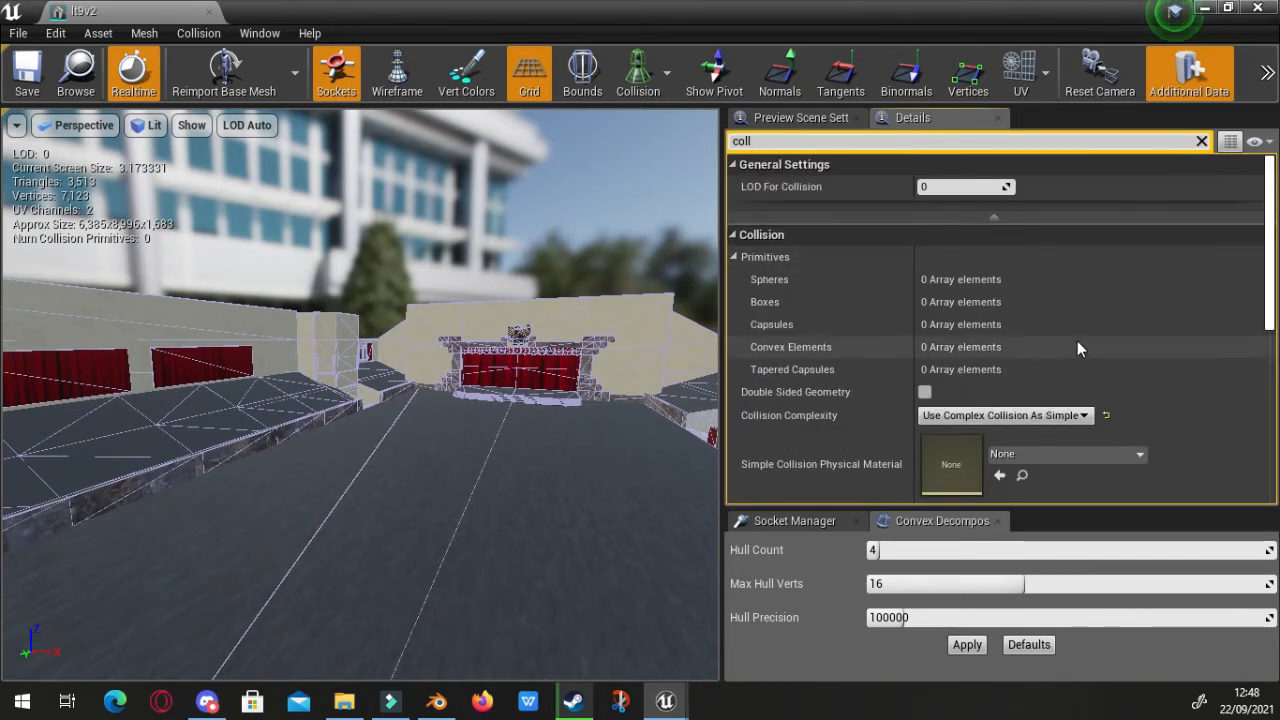
{"action": "scroll", "coordinate": [1077, 341], "scroll_direction": "down", "scroll_amount": 2}
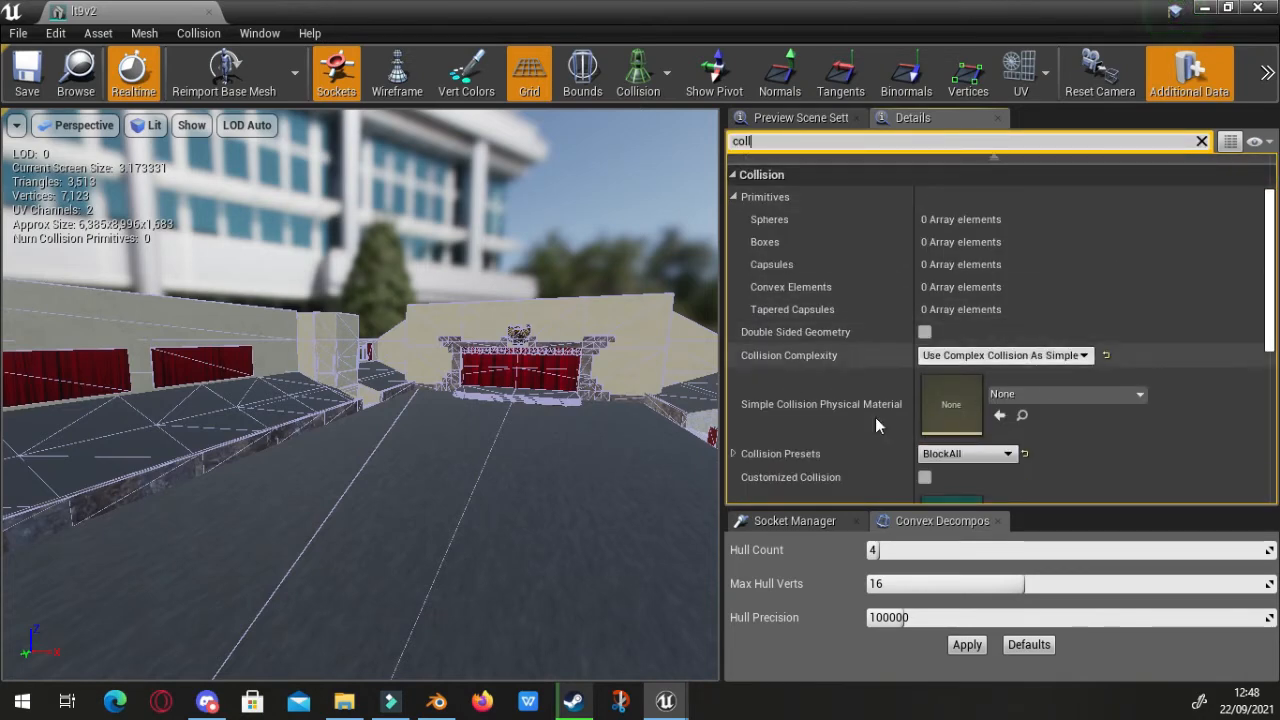
Review the available Collision Complexity options and look around the hall's collision wireframe from the stage to the entrance block
{"action": "left_click", "coordinate": [948, 356]}
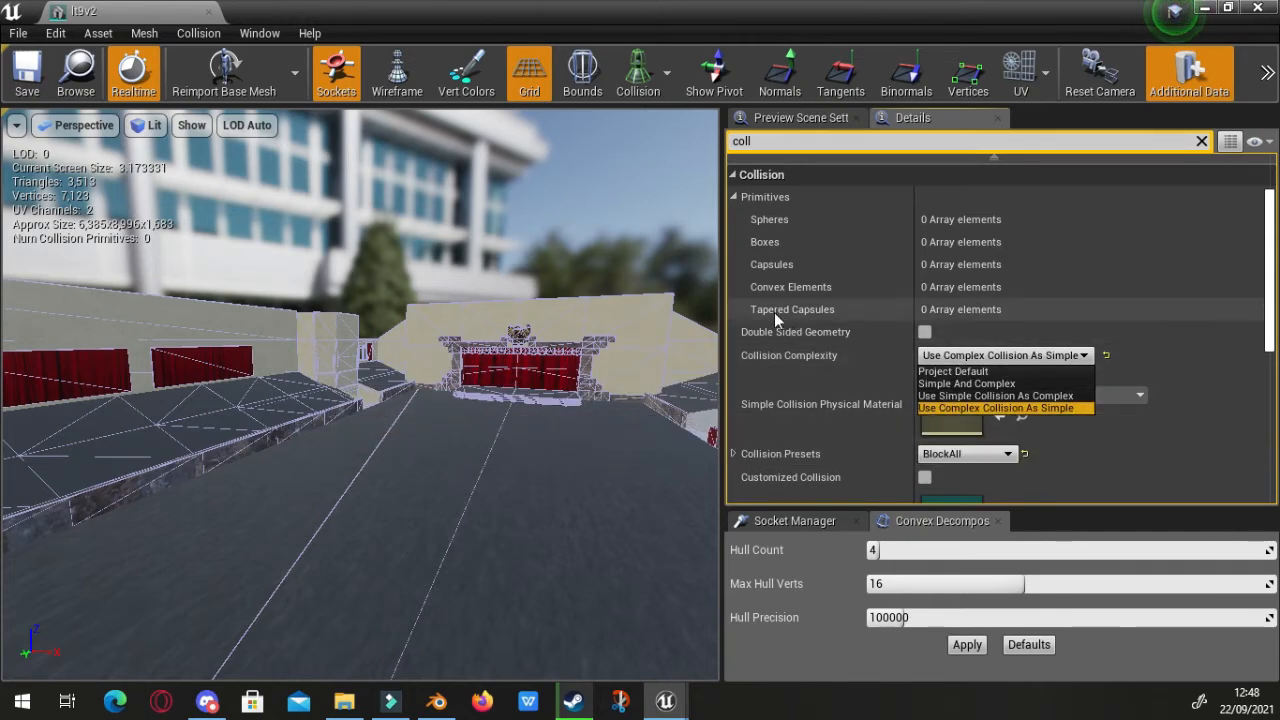
{"action": "left_click", "coordinate": [735, 249]}
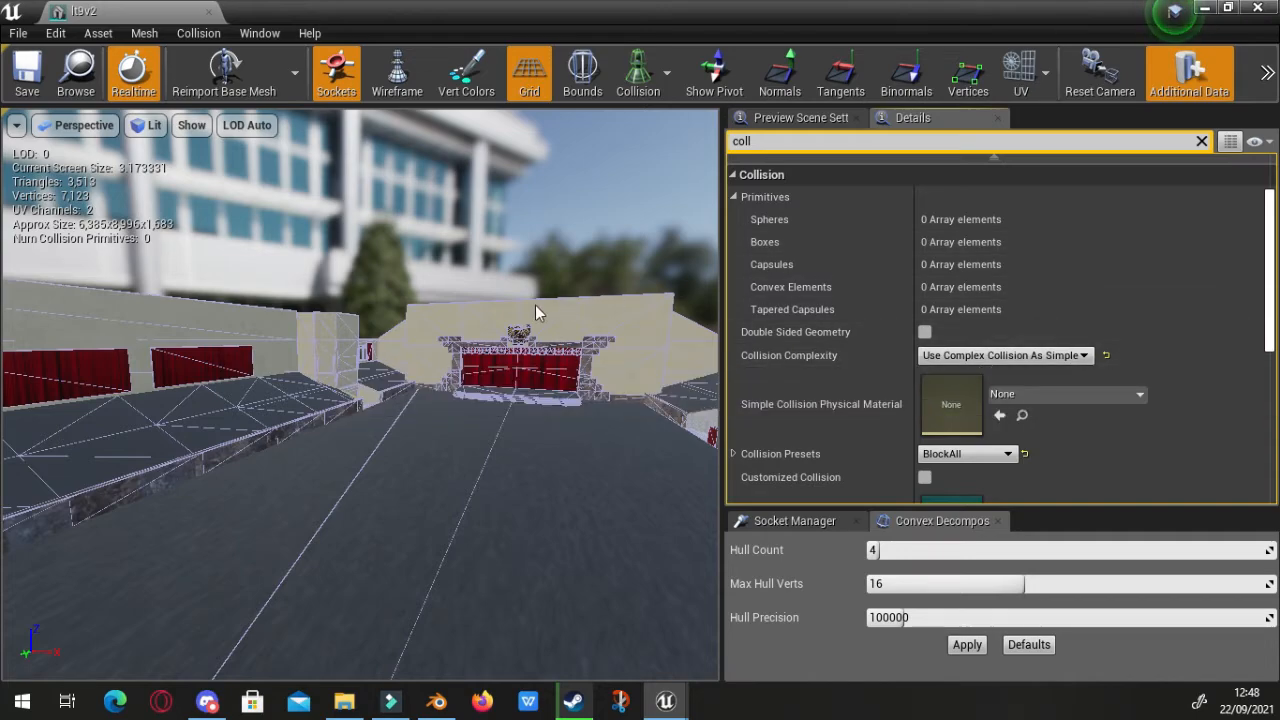
{"action": "right_click_drag", "start_coordinate": [400, 380], "coordinate": [840, 452]}
{"action": "key", "text": "w"}
{"action": "key", "text": "w"}
{"action": "key", "text": "w"}
{"action": "key", "text": "w"}
{"action": "right_click_drag", "start_coordinate": [400, 410], "coordinate": [171, 394]}
{"action": "key", "text": "w"}
{"action": "key", "text": "w"}
{"action": "key", "text": "w"}
{"action": "key", "text": "w"}
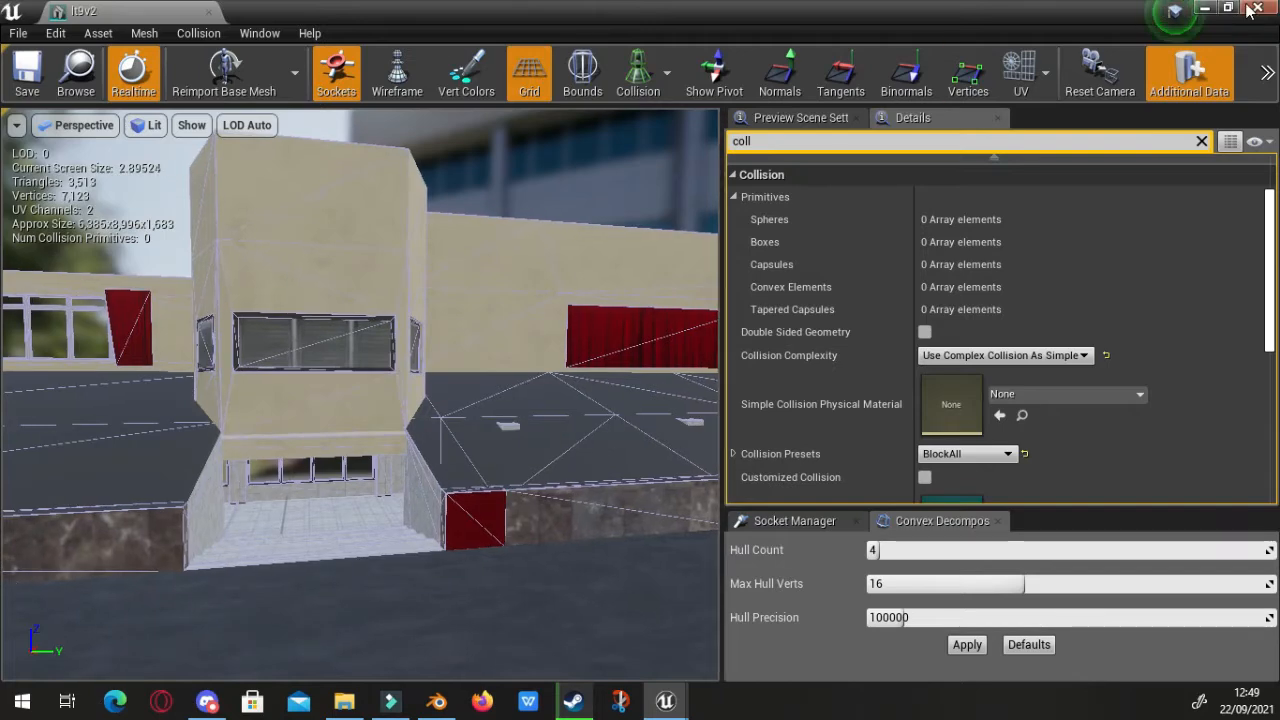
Close the lt9v2 mesh editor and fly through the level to view the hall building's exterior
{"action": "left_click", "coordinate": [1256, 9]}
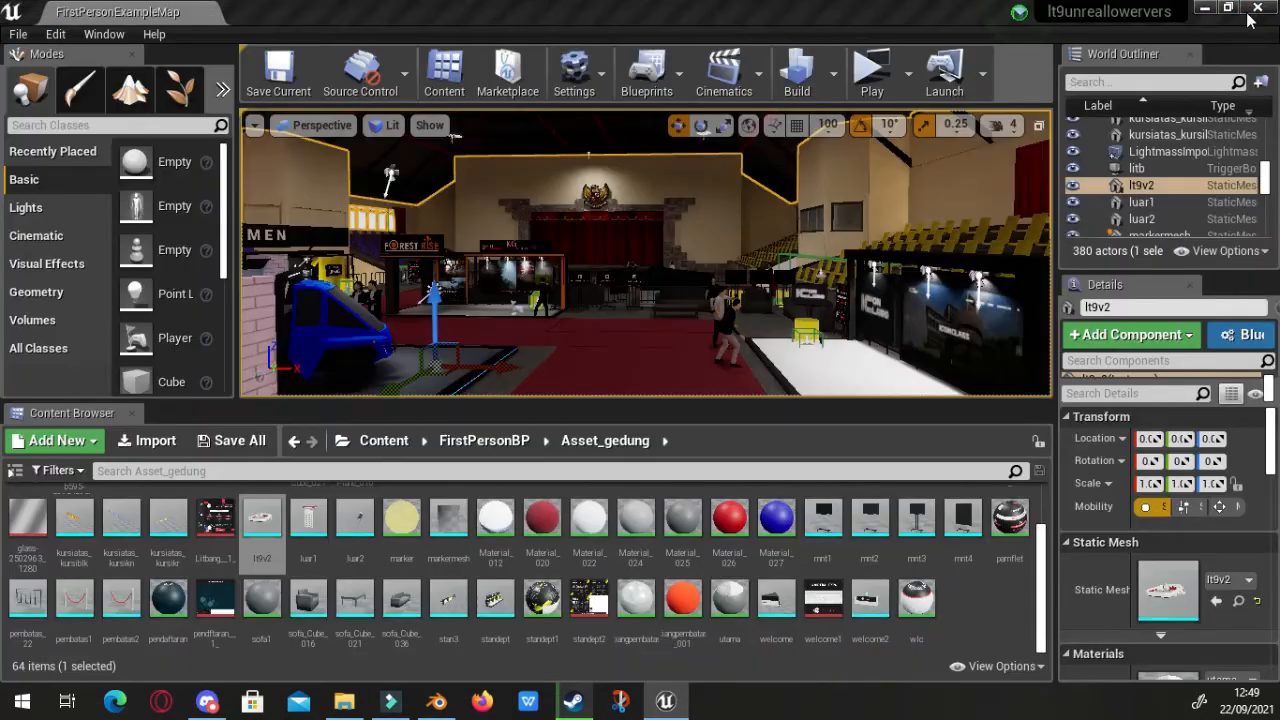
{"action": "key", "text": "w"}
{"action": "right_click_drag", "start_coordinate": [646, 254], "coordinate": [565, 265]}
{"action": "key", "text": "w"}
{"action": "key", "text": "s"}
{"action": "right_click_drag", "start_coordinate": [707, 310], "coordinate": [707, 275]}
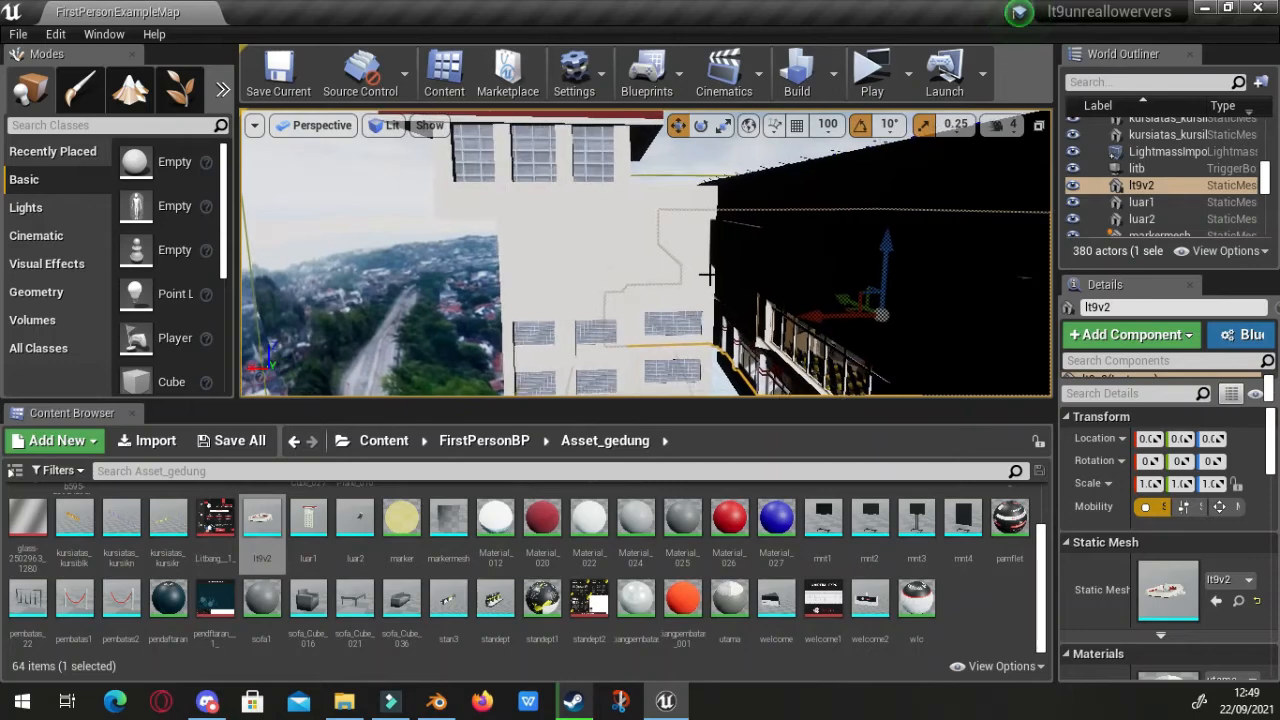
Inspect the barrier railings inside the hall by selecting the individual meshes pembatas_3 and pembatas_4
{"action": "left_click", "coordinate": [617, 248]}
{"action": "right_click_drag", "start_coordinate": [685, 216], "coordinate": [659, 259]}
{"action": "left_click", "coordinate": [636, 203]}
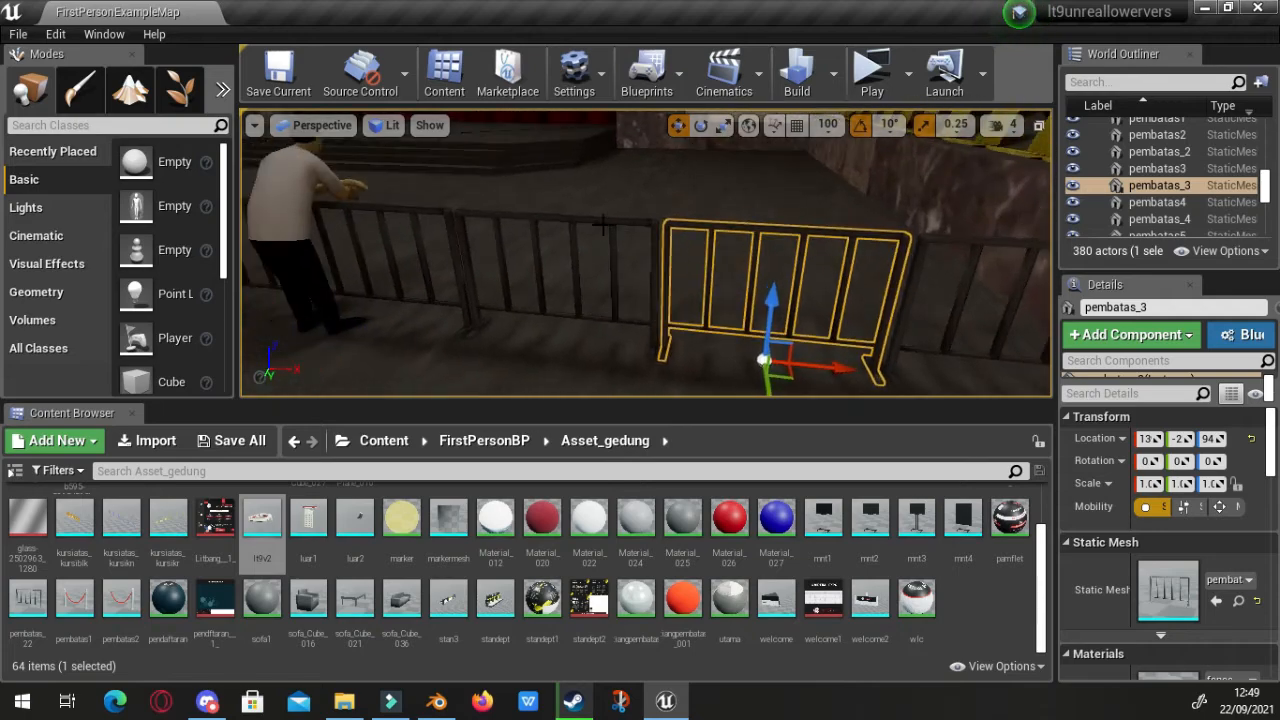
{"action": "left_click", "coordinate": [603, 224]}
{"action": "left_click", "coordinate": [645, 245]}
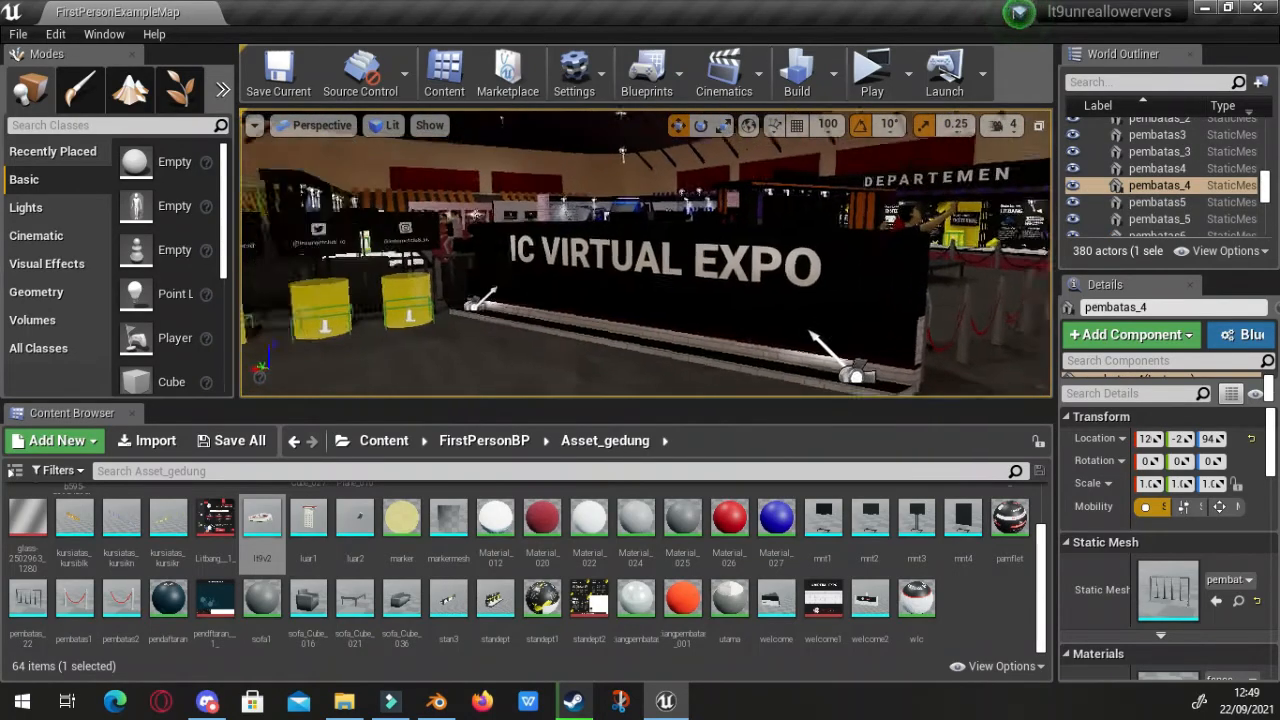
Select the standept mesh and the Anura booth around the blue truck, and look over the neighbouring exhibition booths
{"action": "left_click", "coordinate": [708, 250]}
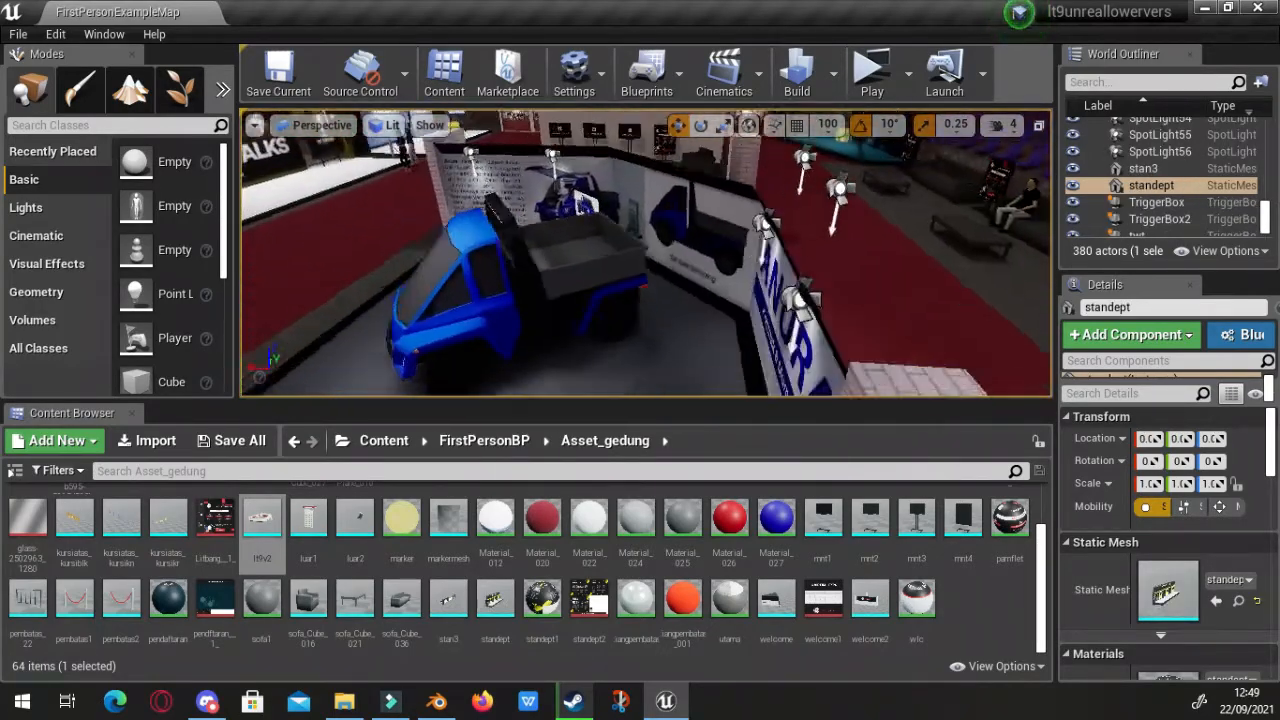
{"action": "left_click", "coordinate": [521, 344]}
{"action": "left_click", "coordinate": [776, 312]}
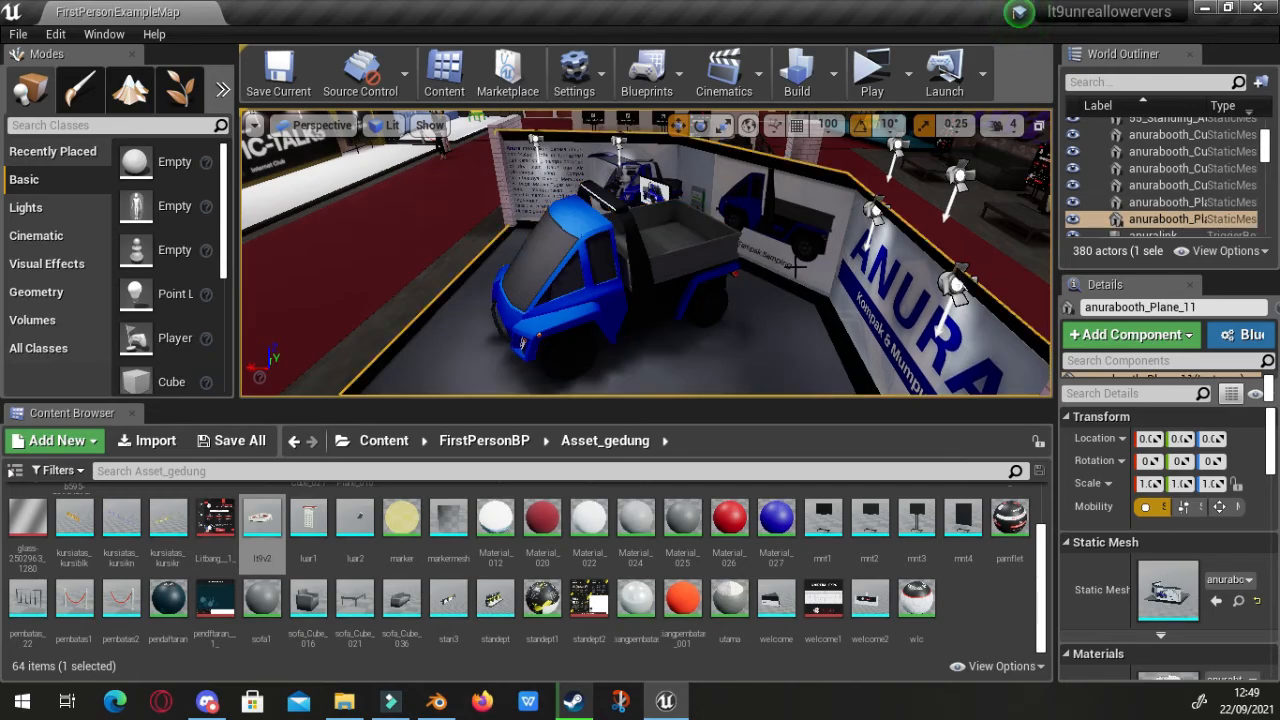
{"action": "right_click_drag", "start_coordinate": [776, 312], "coordinate": [615, 298]}
{"action": "key", "text": "w"}
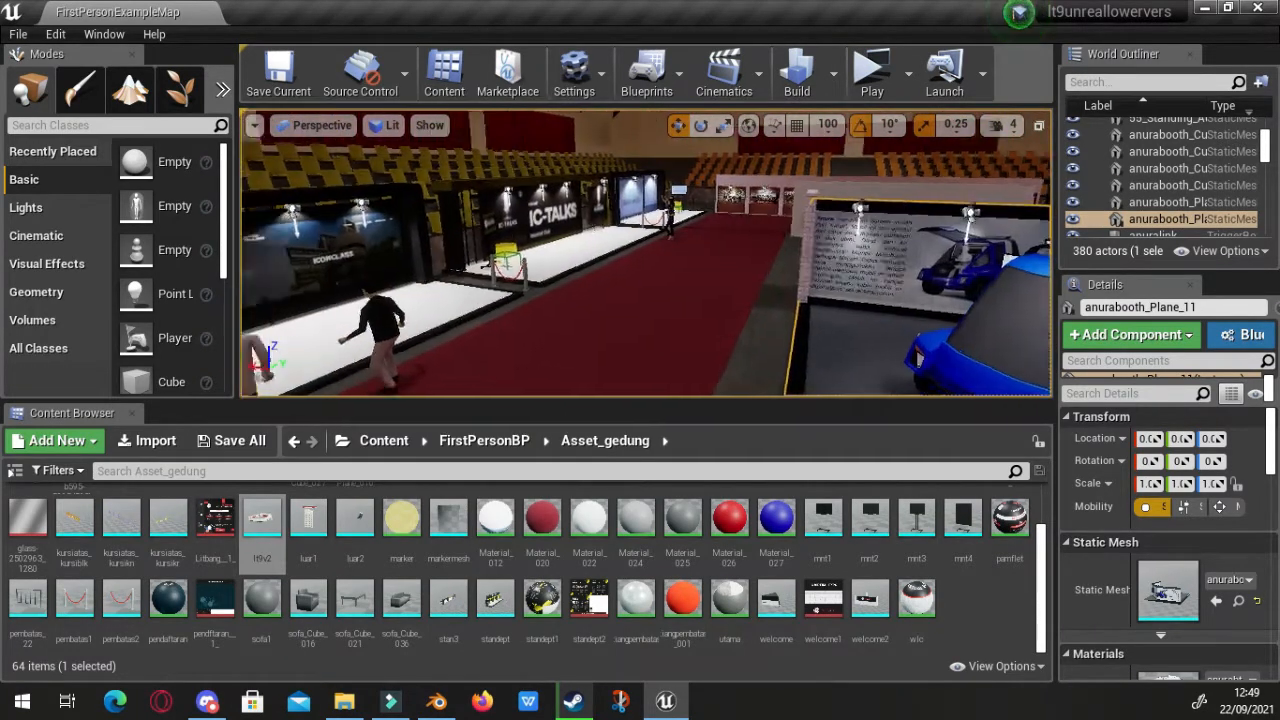
{"action": "right_click_drag", "start_coordinate": [795, 270], "coordinate": [695, 268]}
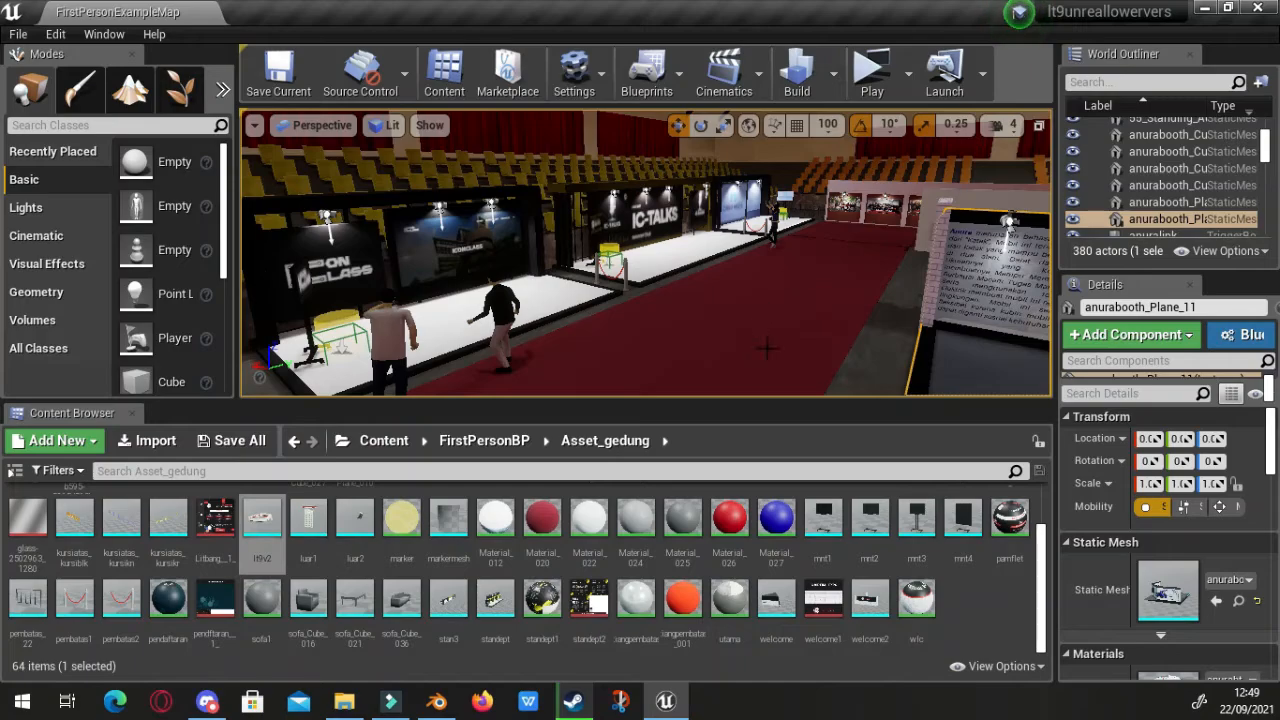
Fly to the three yellow trigger markers in front of the social media display boards
{"action": "right_click_drag", "start_coordinate": [616, 303], "coordinate": [1120, 240]}
{"action": "key", "text": "w"}
{"action": "key", "text": "w"}
{"action": "key", "text": "w"}
{"action": "right_click_drag", "start_coordinate": [646, 252], "coordinate": [800, 270]}
{"action": "key", "text": "s"}
{"action": "key", "text": "w"}
{"action": "right_click_drag", "start_coordinate": [643, 294], "coordinate": [560, 306]}
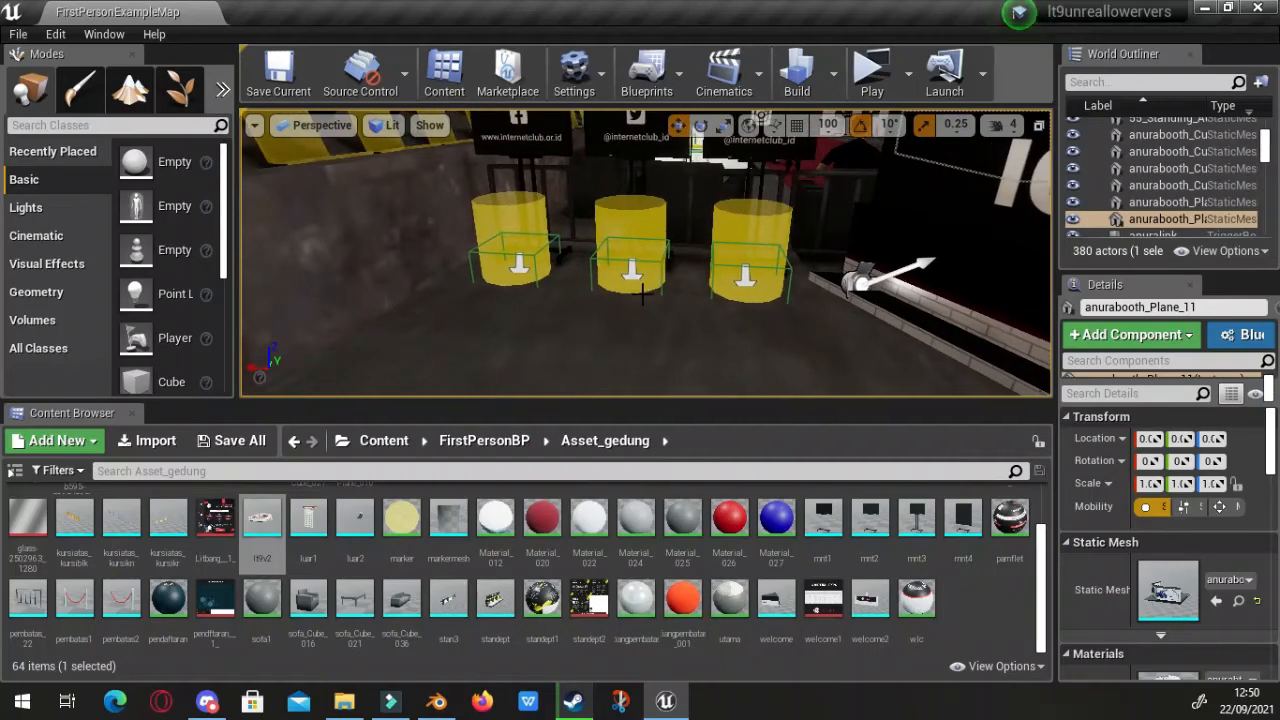
Select the twt trigger box at the middle marker and jump to its OnActorBeginOverlap event in the Level Blueprint
{"action": "left_click", "coordinate": [594, 259]}
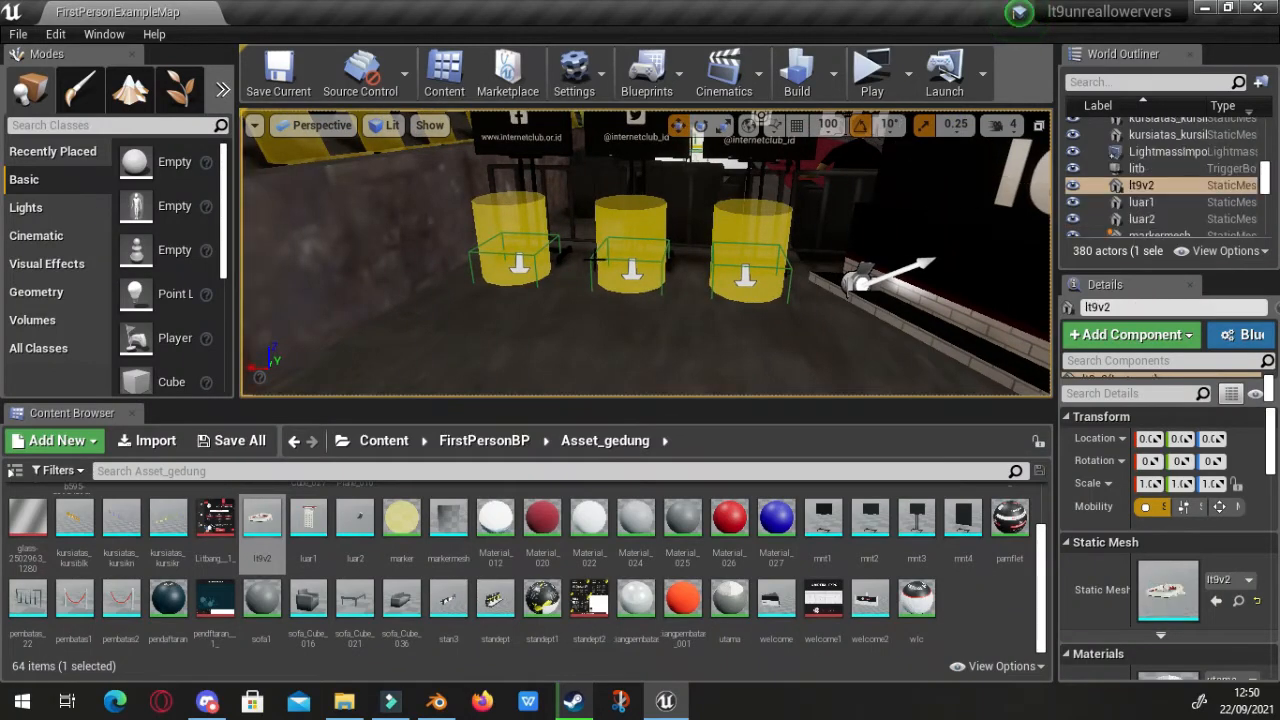
{"action": "left_click", "coordinate": [597, 258]}
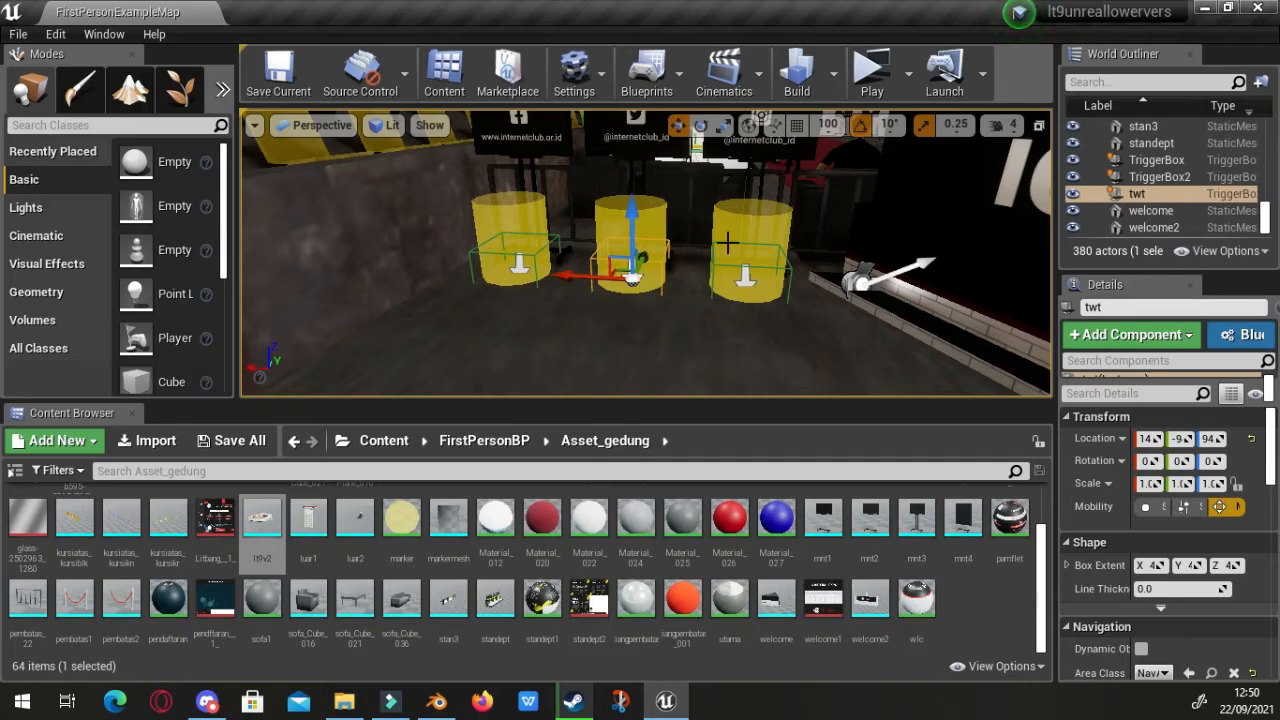
{"action": "right_click", "coordinate": [1178, 194]}
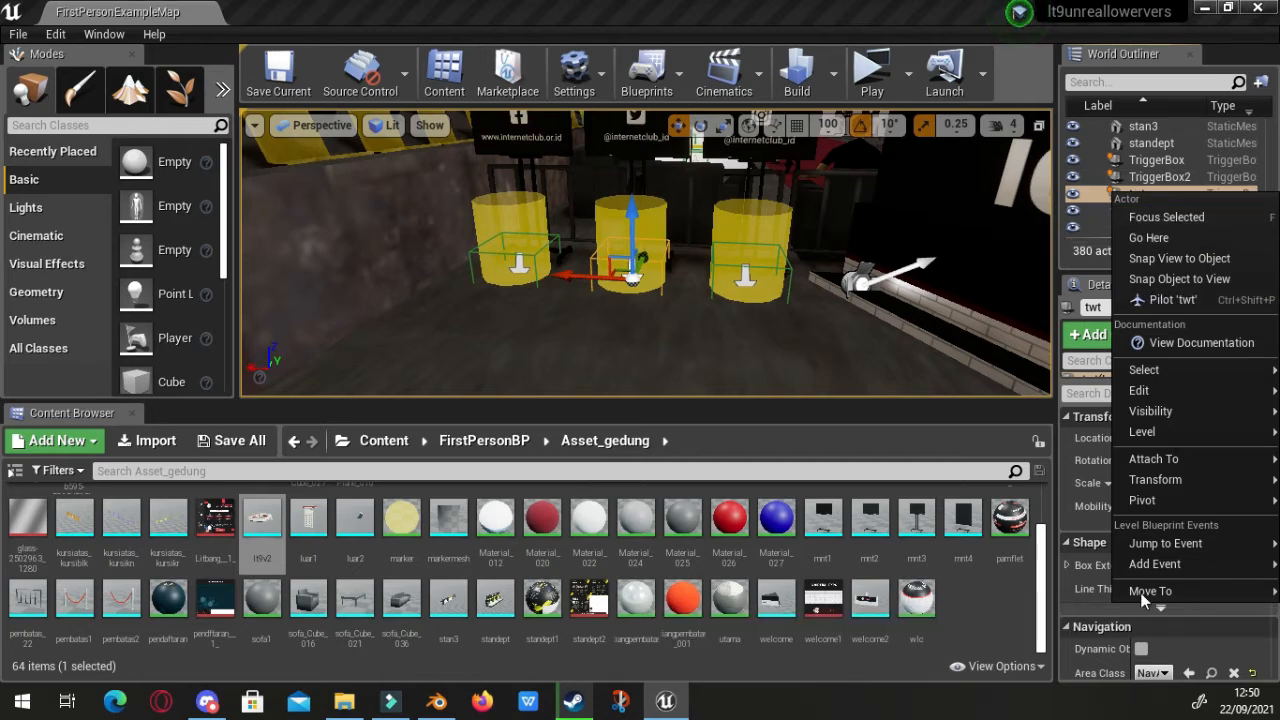
{"action": "mouse_move", "coordinate": [1156, 542]}
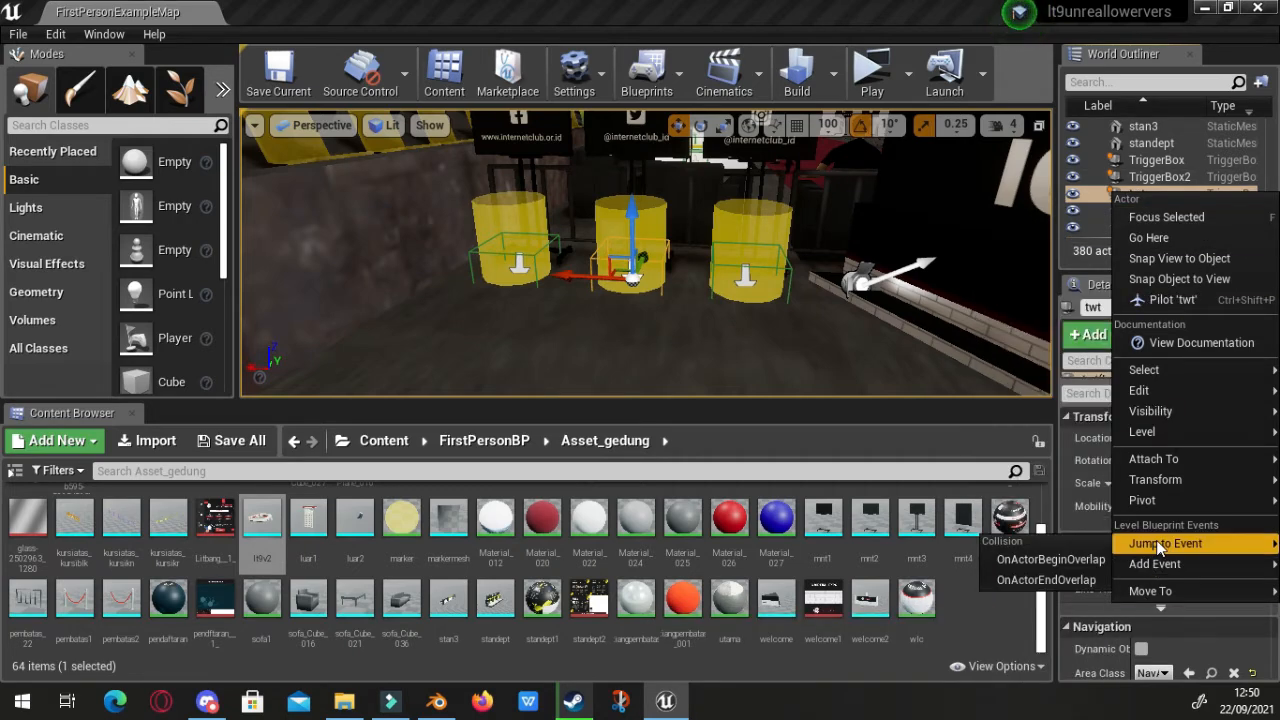
{"action": "left_click", "coordinate": [1070, 561]}
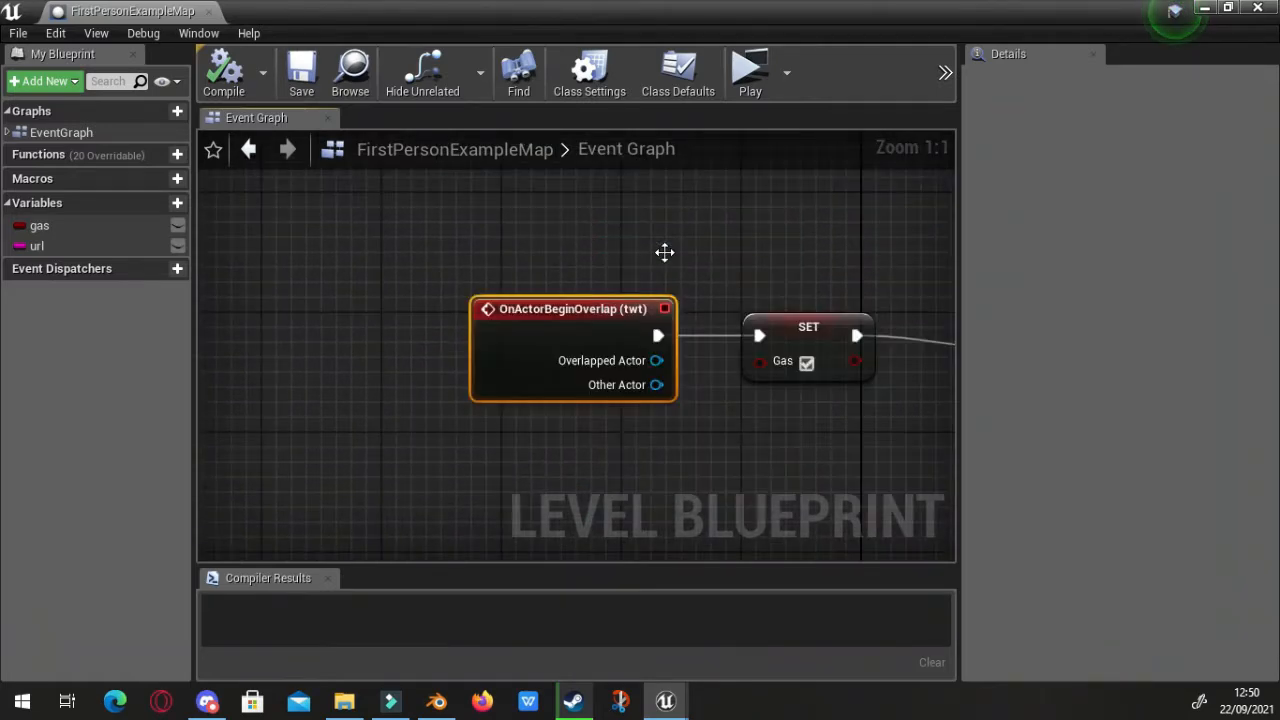
Examine the event graph from the overlap events to the E key's Branch, Remove All Widgets and Create Widget nodes
{"action": "scroll", "coordinate": [664, 252], "scroll_direction": "down", "scroll_amount": 11}
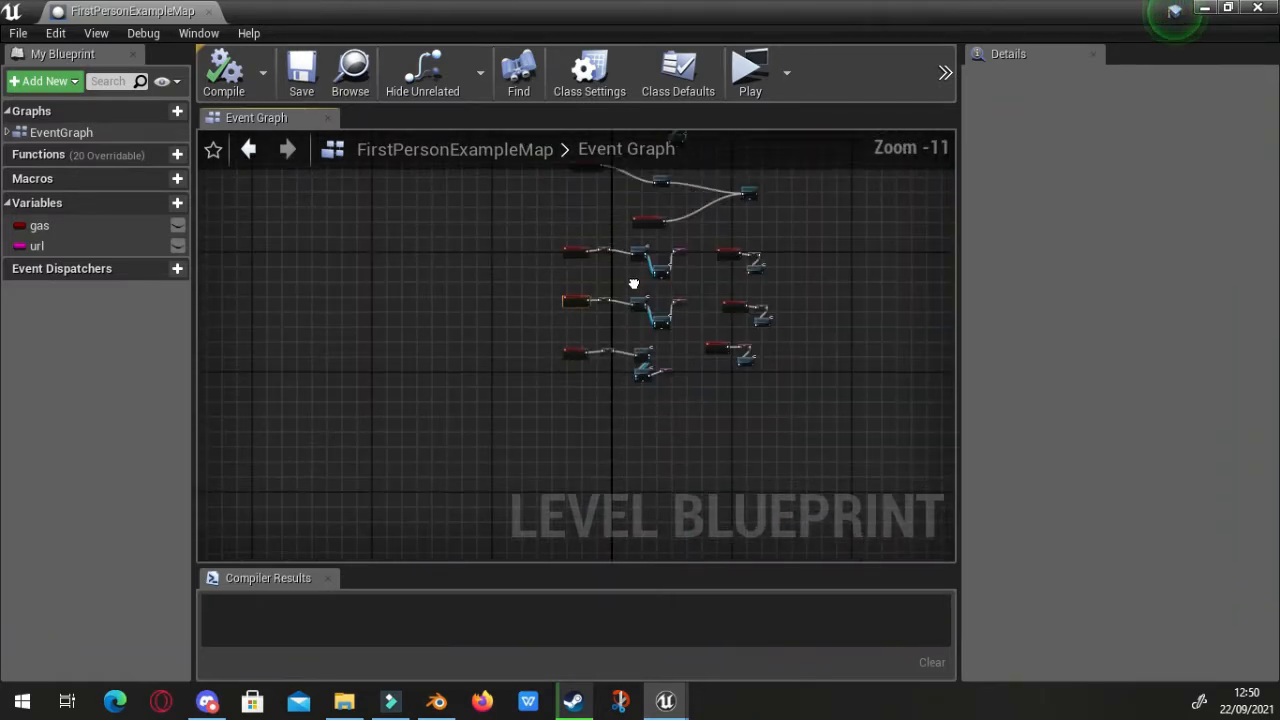
{"action": "scroll", "coordinate": [640, 270], "scroll_direction": "up", "scroll_amount": 6}
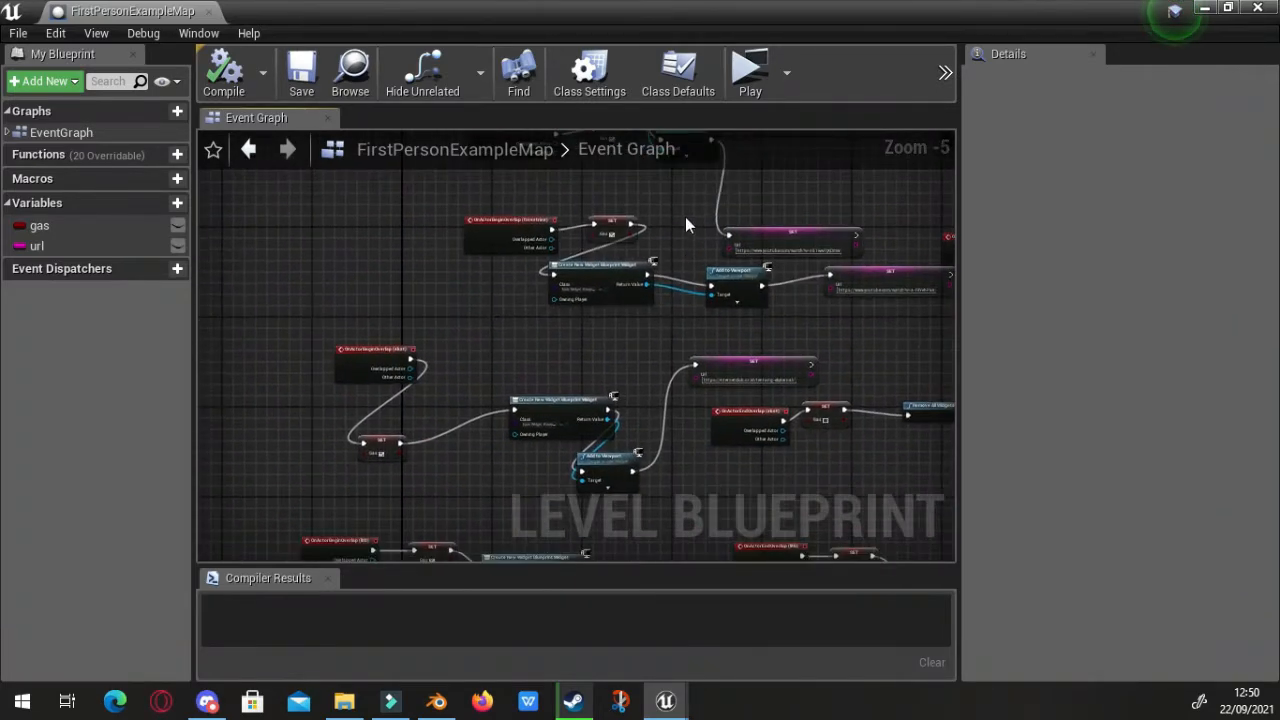
{"action": "right_click_drag", "start_coordinate": [685, 218], "coordinate": [604, 541]}
{"action": "scroll", "coordinate": [604, 375], "scroll_direction": "up", "scroll_amount": 3}
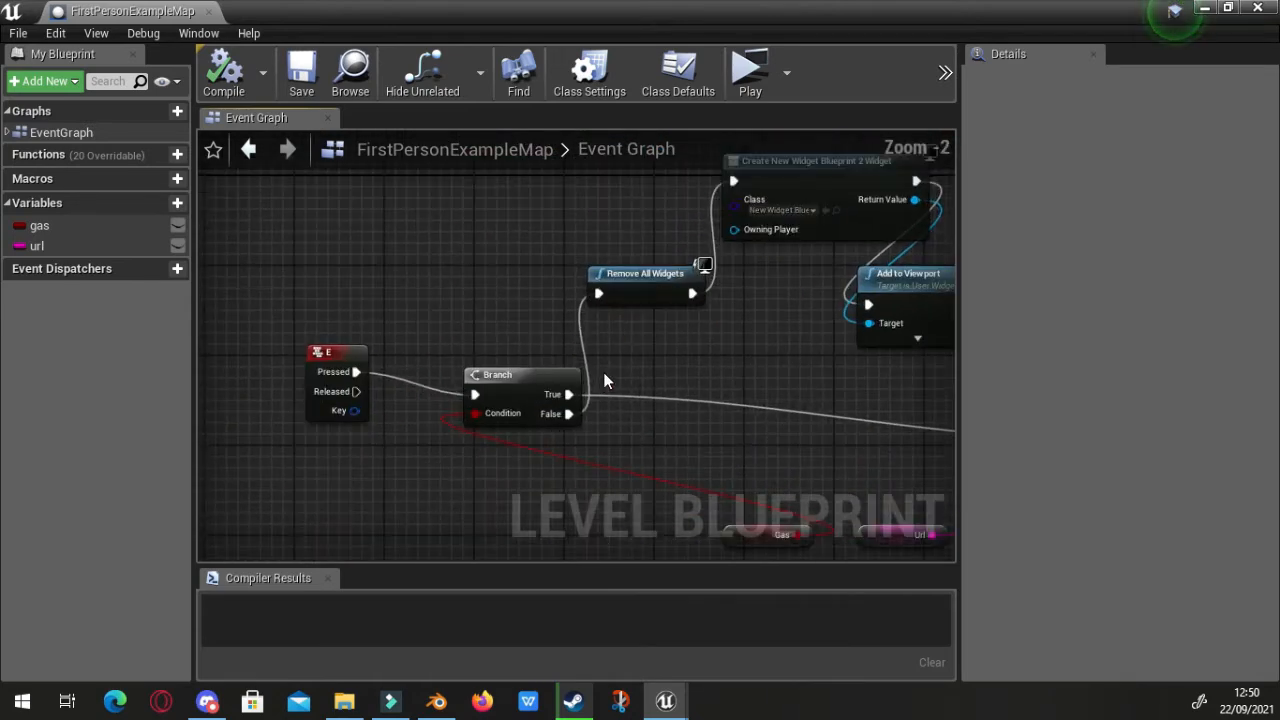
{"action": "scroll", "coordinate": [462, 447], "scroll_direction": "up", "scroll_amount": 1}
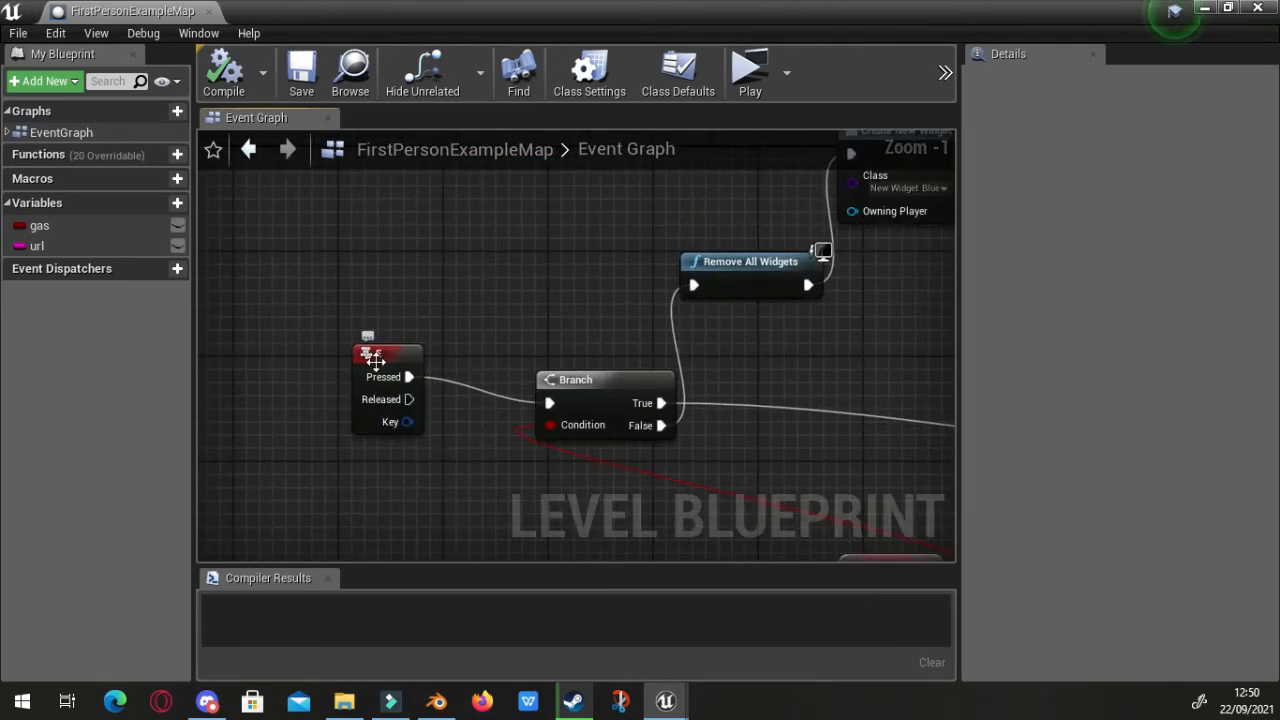
{"action": "right_click_drag", "start_coordinate": [655, 404], "coordinate": [524, 352]}
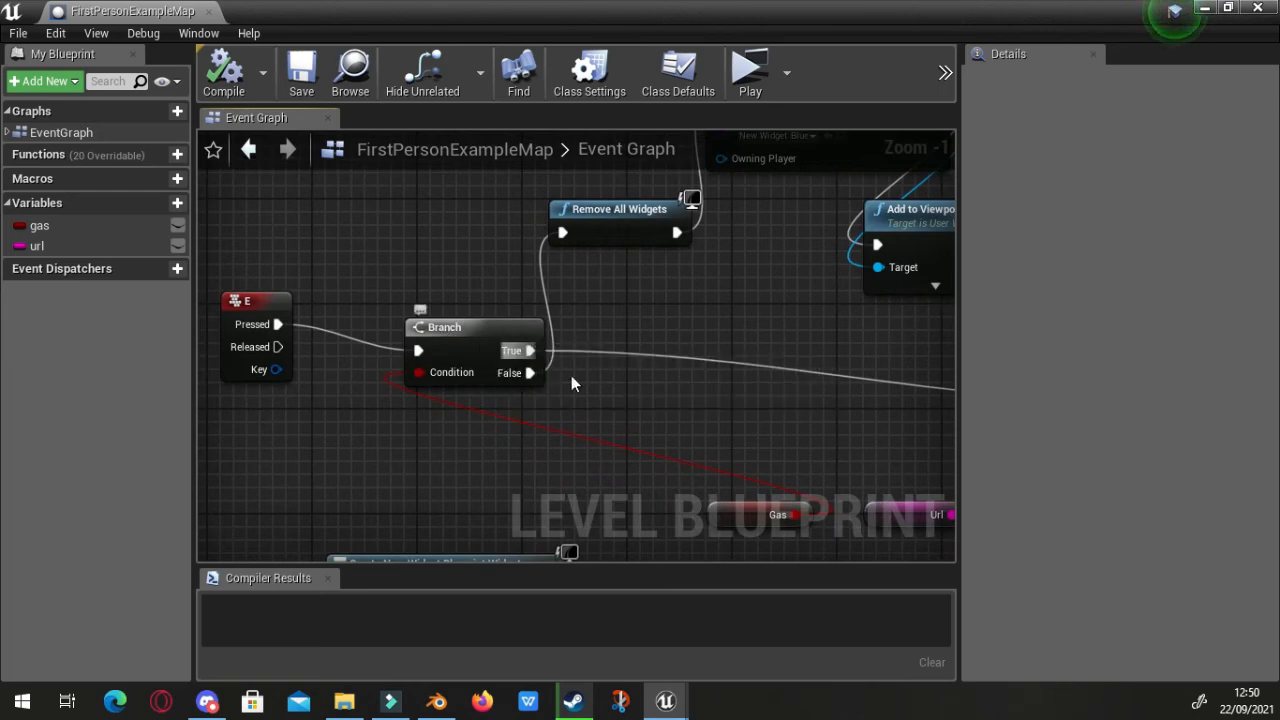
{"action": "right_click_drag", "start_coordinate": [638, 420], "coordinate": [560, 392]}
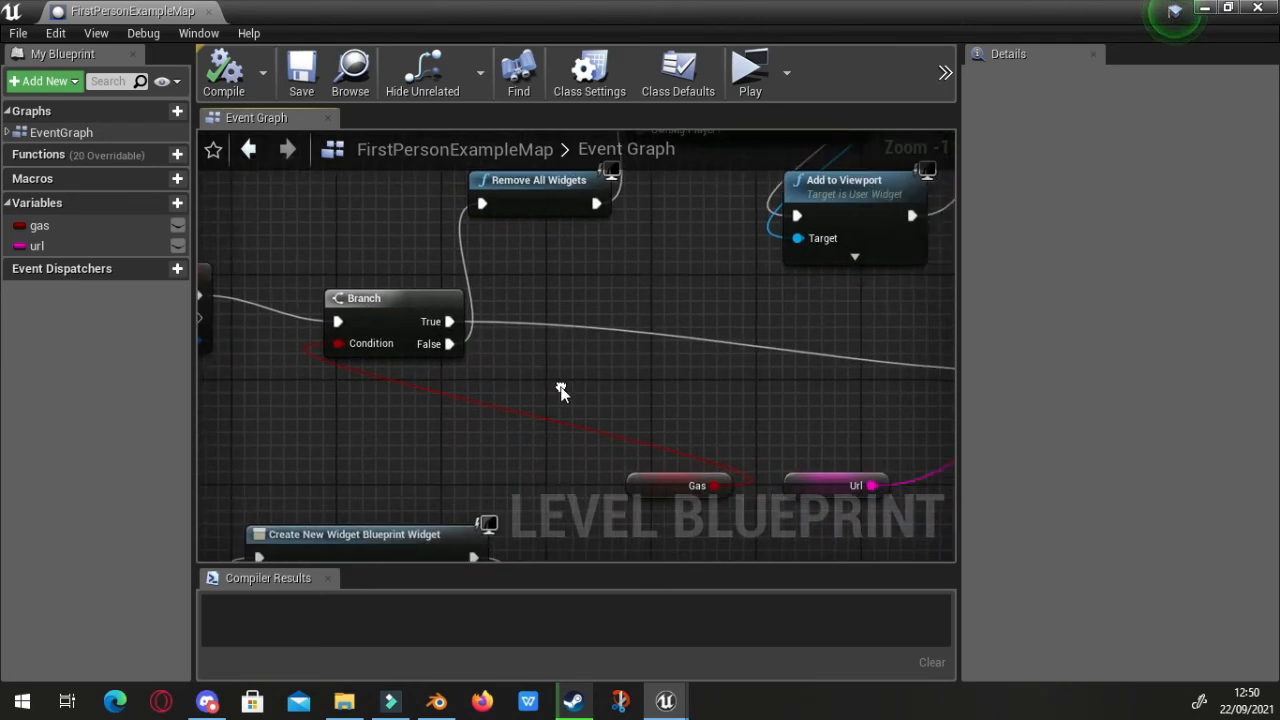
{"action": "right_click_drag", "start_coordinate": [484, 280], "coordinate": [491, 360]}
{"action": "right_click_drag", "start_coordinate": [574, 320], "coordinate": [543, 393]}
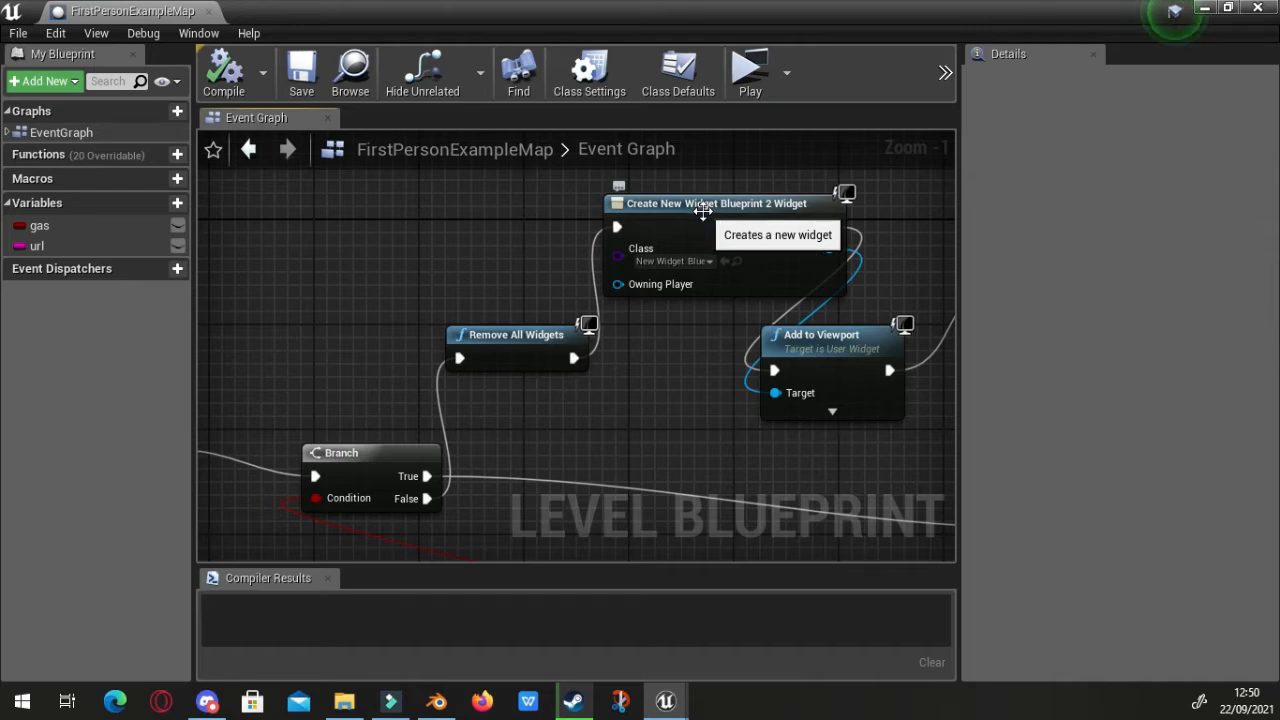
Return to the level, play the standalone preview at the Twitter board to check its website access prompt, and exit
{"action": "left_click", "coordinate": [1205, 10]}
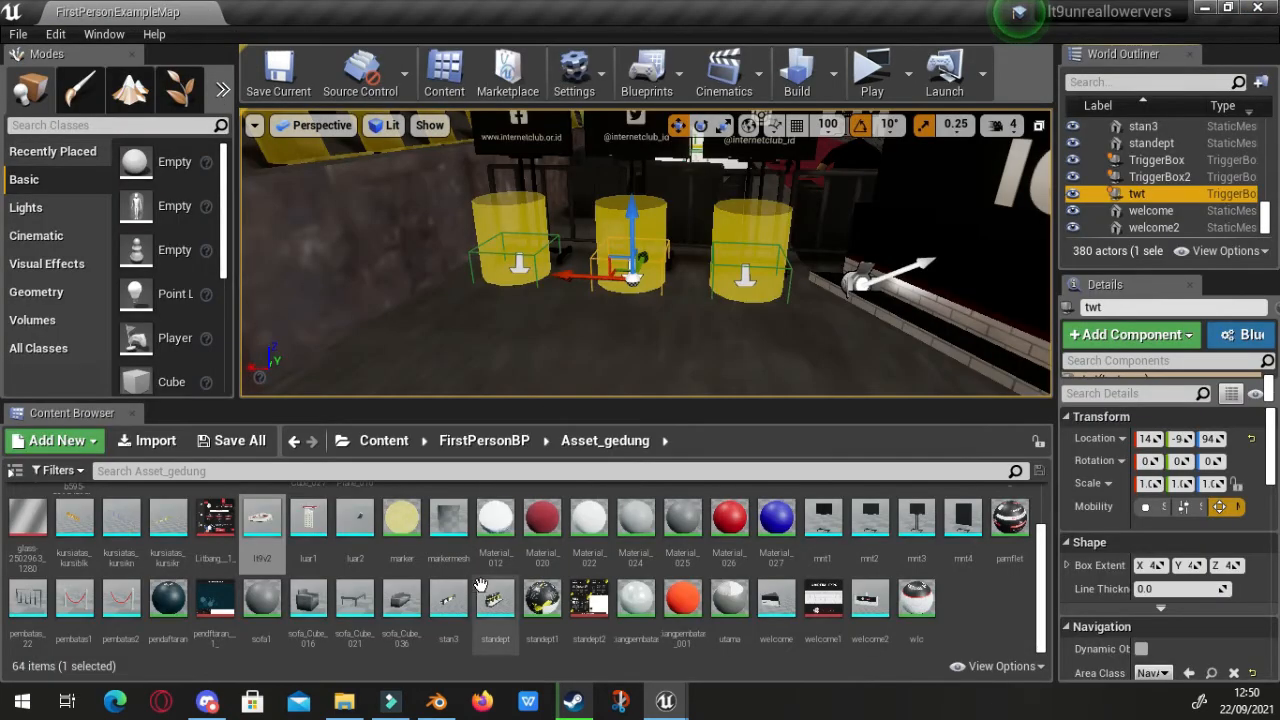
{"action": "left_click", "coordinate": [889, 57]}
{"action": "key", "text": "w"}
{"action": "key", "text": "w"}
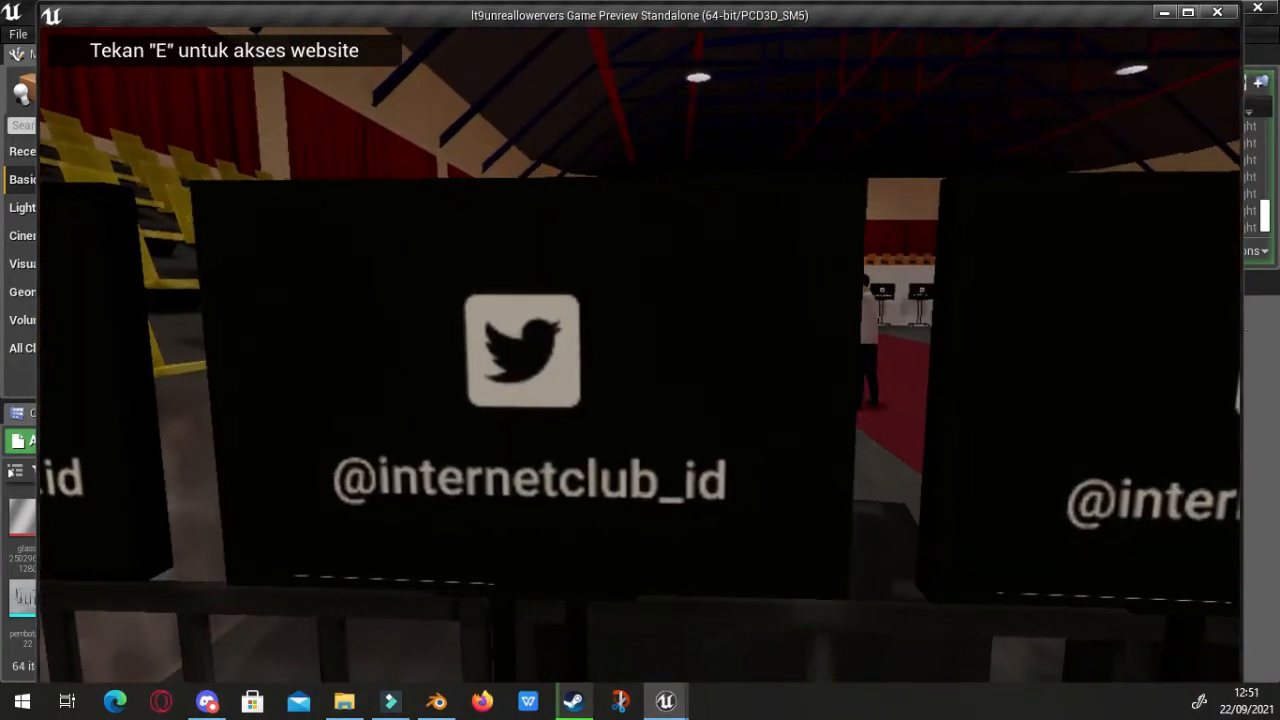
{"action": "key", "text": "s"}
{"action": "key", "text": "w"}
{"action": "key", "text": "Escape"}
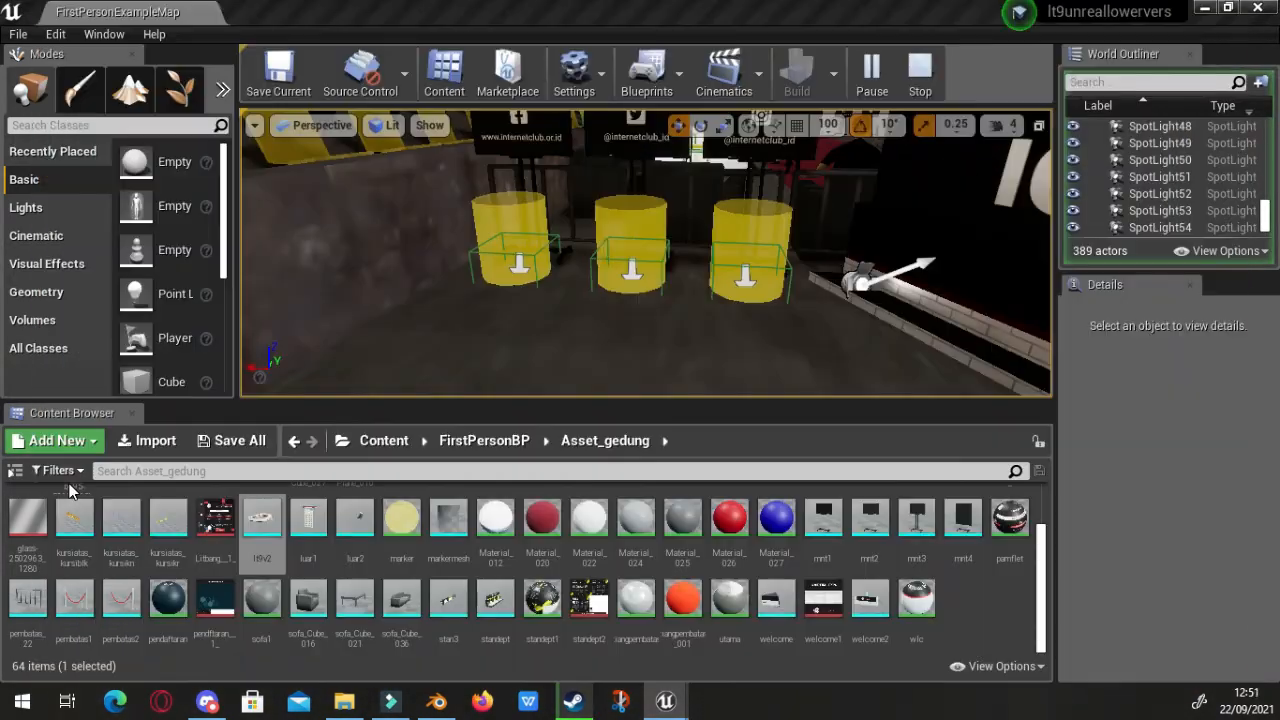
Reopen the Level Blueprint and examine the Create Widget, Add to Viewport and Delay nodes following Remove All Widgets
{"action": "mouse_move", "coordinate": [665, 701]}
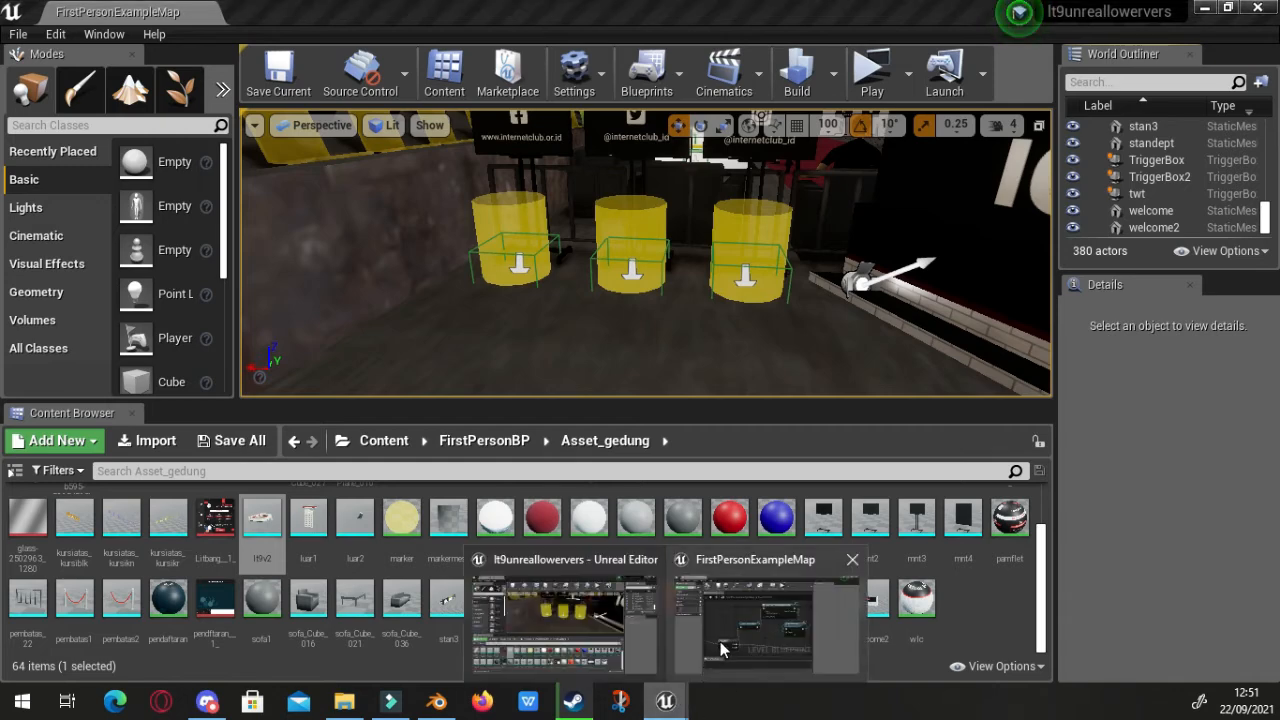
{"action": "left_click", "coordinate": [720, 640]}
{"action": "right_click_drag", "start_coordinate": [551, 394], "coordinate": [314, 397]}
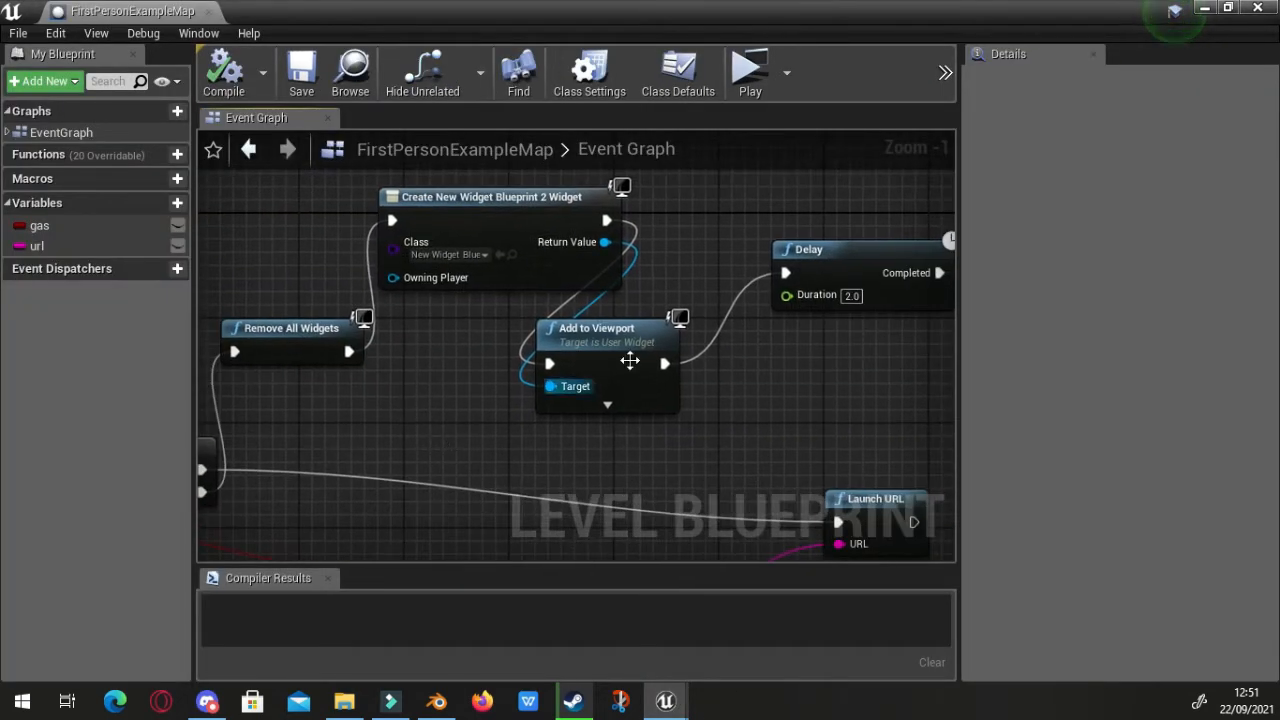
{"action": "right_click_drag", "start_coordinate": [573, 333], "coordinate": [416, 393]}
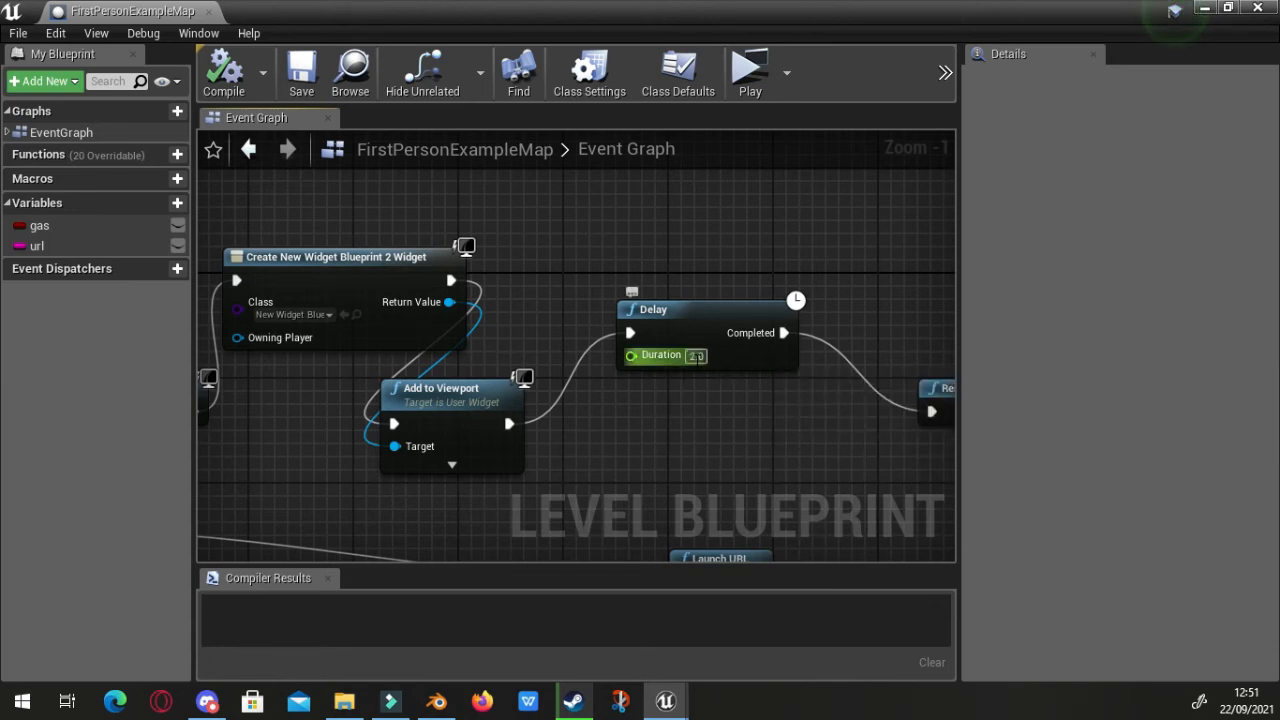
{"action": "right_click_drag", "start_coordinate": [803, 400], "coordinate": [565, 338]}
{"action": "scroll", "coordinate": [694, 397], "scroll_direction": "down", "scroll_amount": 2}
{"action": "right_click_drag", "start_coordinate": [500, 402], "coordinate": [746, 352]}
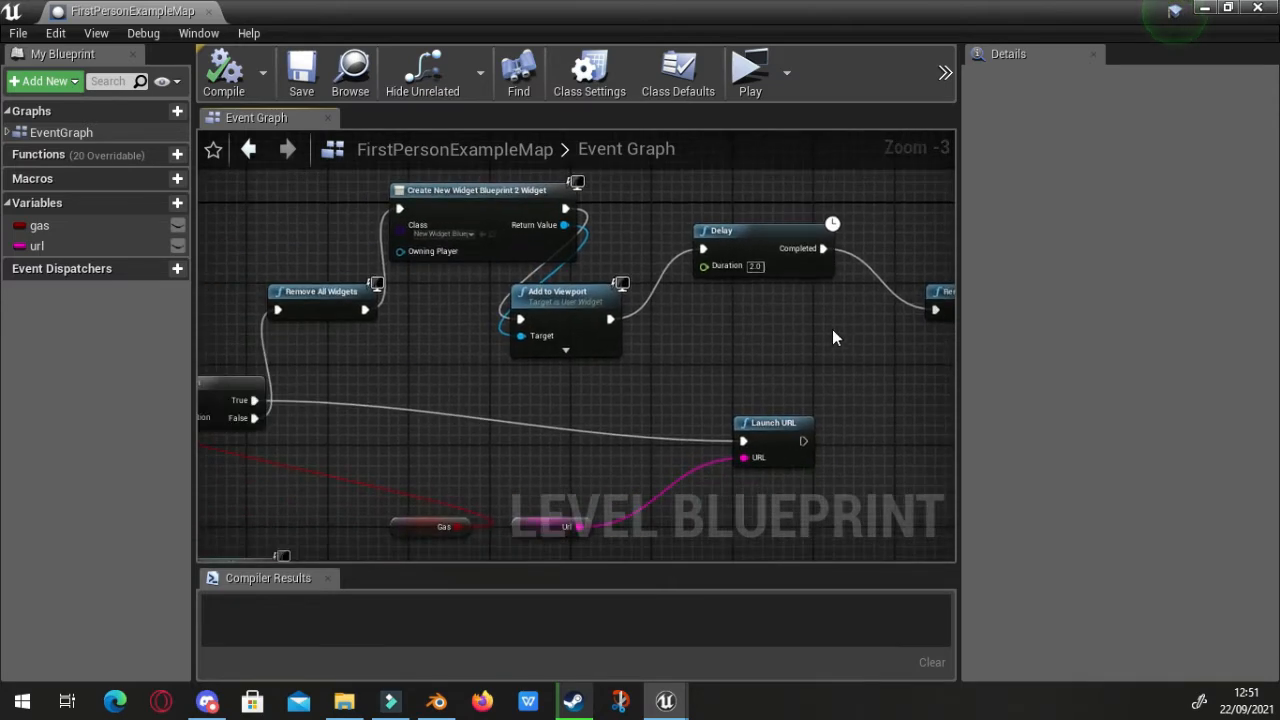
Review how the E key event, Branch, Gas and Url variables and Launch URL node are connected
{"action": "right_click_drag", "start_coordinate": [835, 338], "coordinate": [697, 316]}
{"action": "right_click_drag", "start_coordinate": [434, 337], "coordinate": [793, 343]}
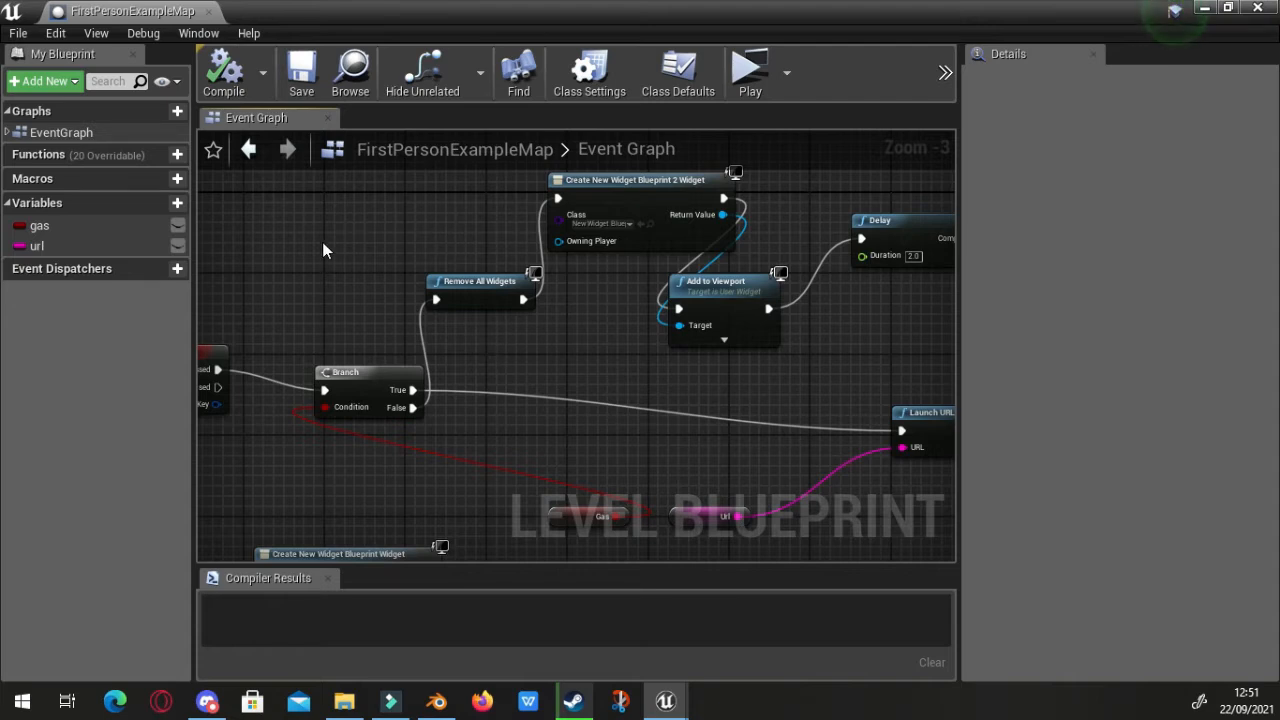
{"action": "right_click_drag", "start_coordinate": [322, 249], "coordinate": [407, 263]}
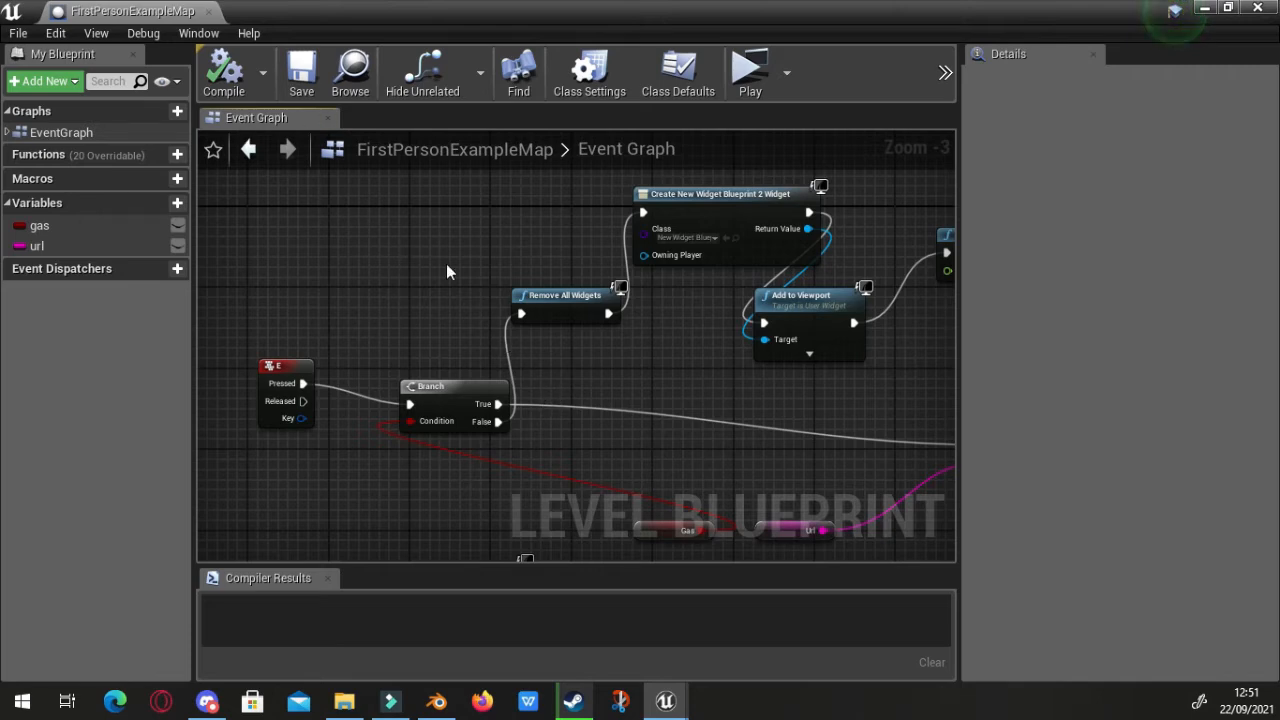
{"action": "right_click_drag", "start_coordinate": [554, 430], "coordinate": [485, 341]}
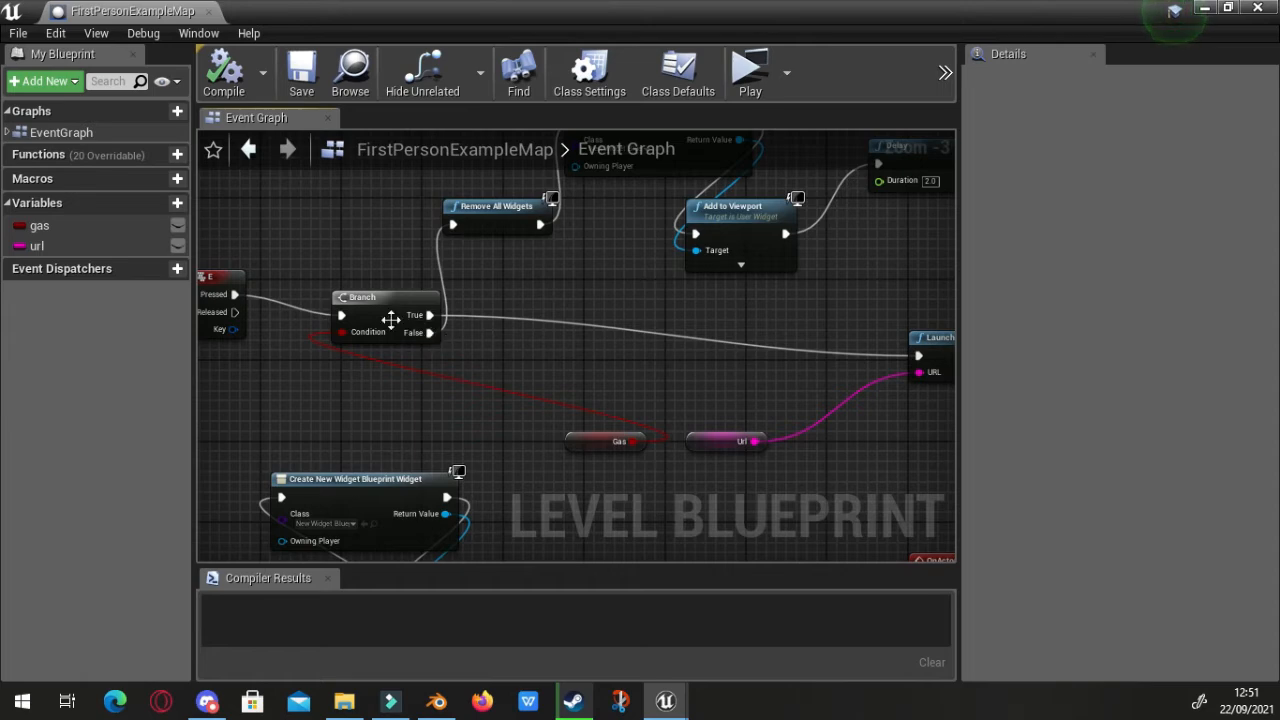
{"action": "right_click_drag", "start_coordinate": [250, 292], "coordinate": [316, 304]}
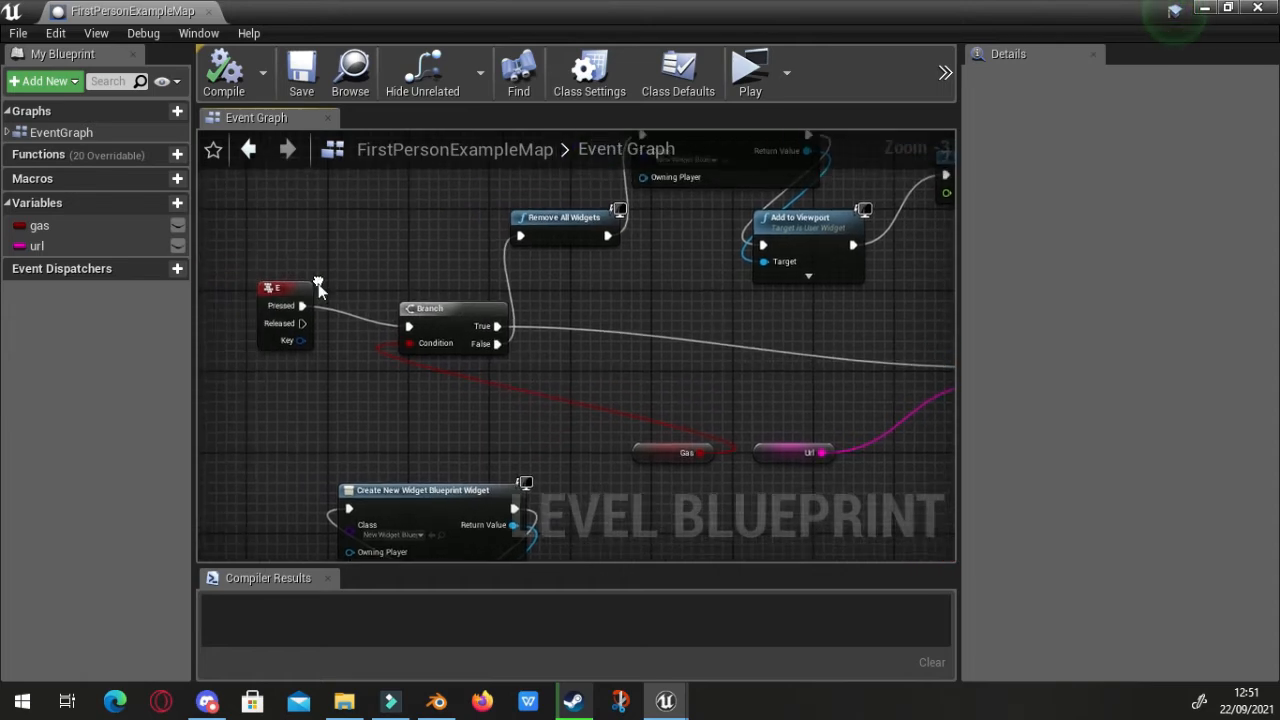
Inspect the Url variable node that feeds the Launch URL node
{"action": "right_click_drag", "start_coordinate": [432, 325], "coordinate": [366, 319]}
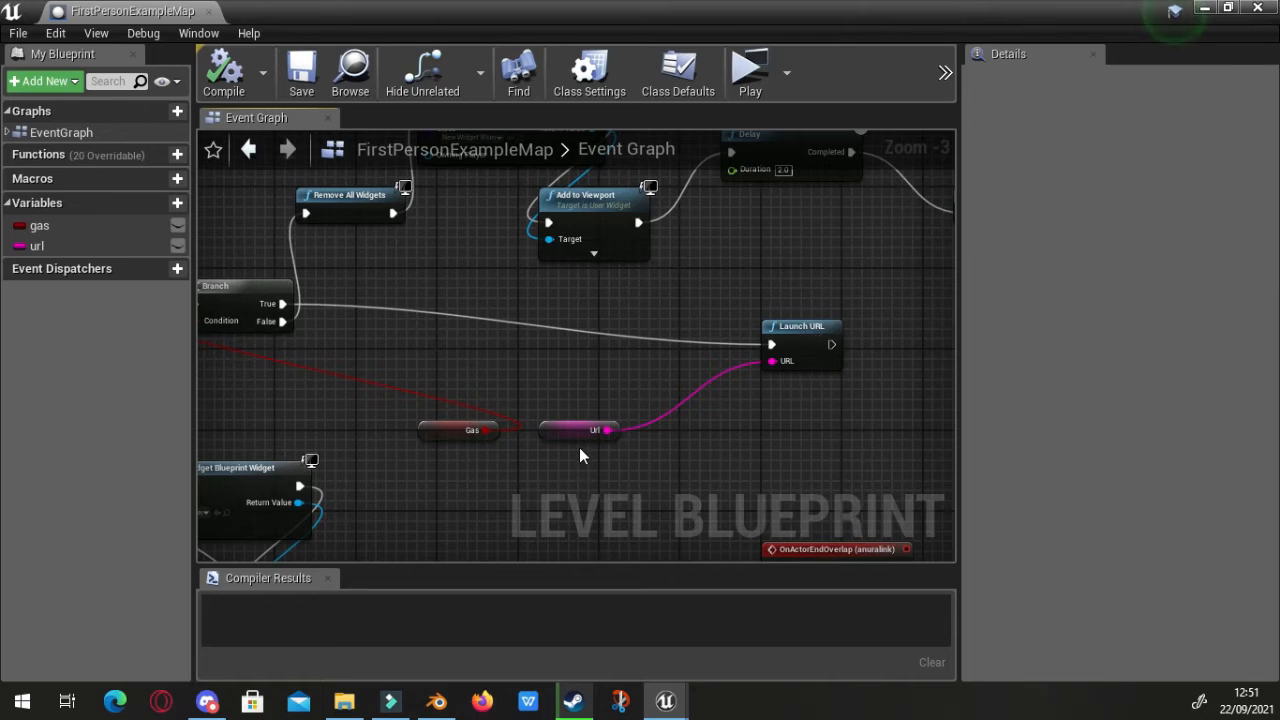
{"action": "scroll", "coordinate": [740, 405], "scroll_direction": "up", "scroll_amount": 1}
{"action": "scroll", "coordinate": [556, 437], "scroll_direction": "up", "scroll_amount": 1}
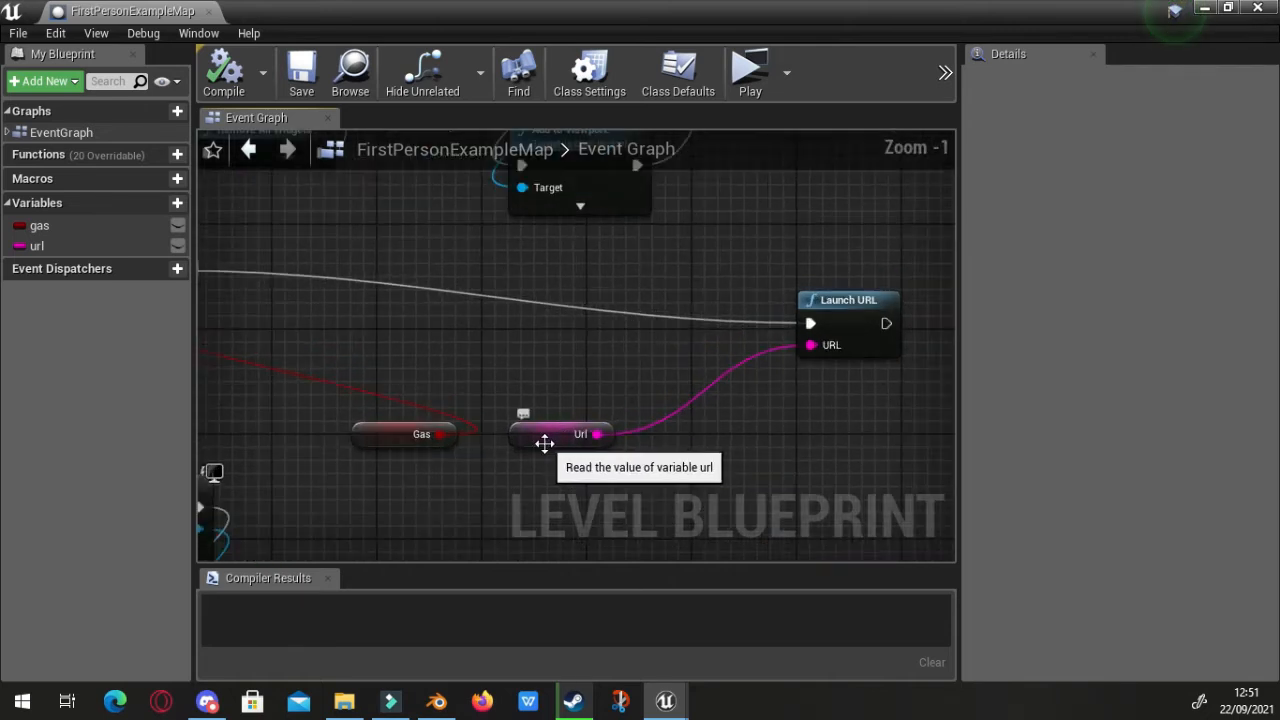
{"action": "left_click", "coordinate": [544, 443]}
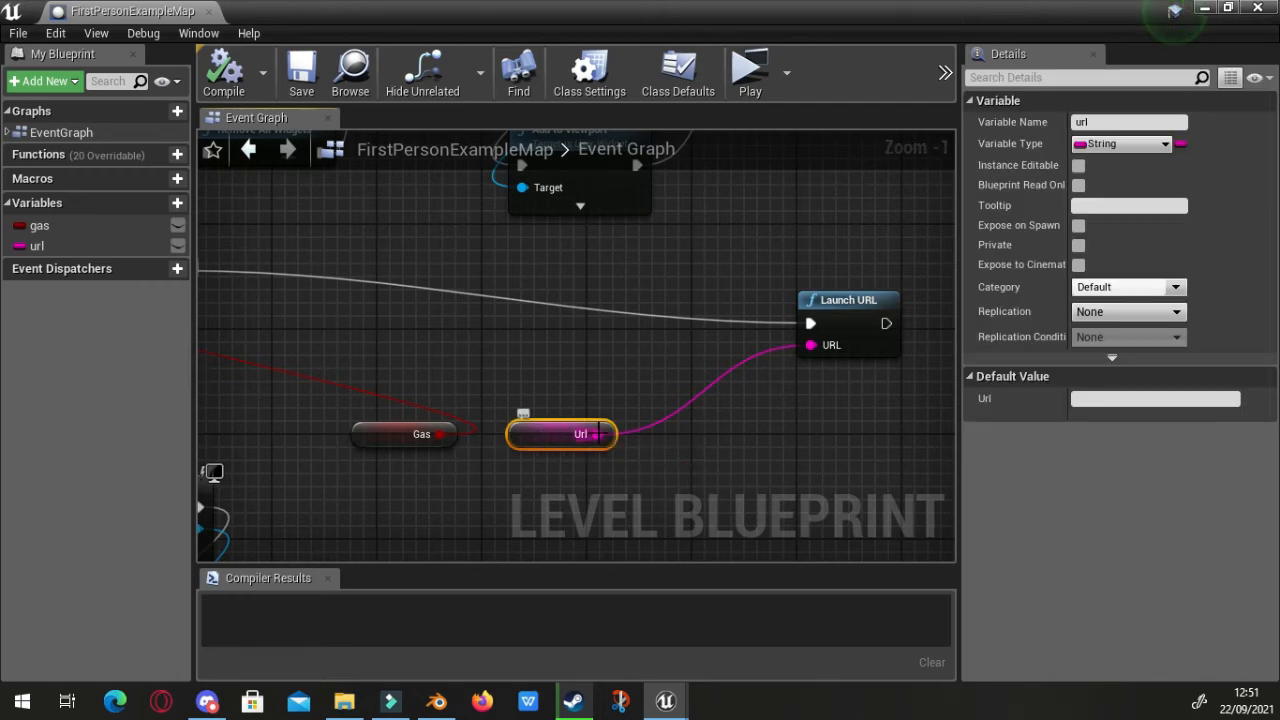
{"action": "scroll", "coordinate": [530, 381], "scroll_direction": "down", "scroll_amount": 2}
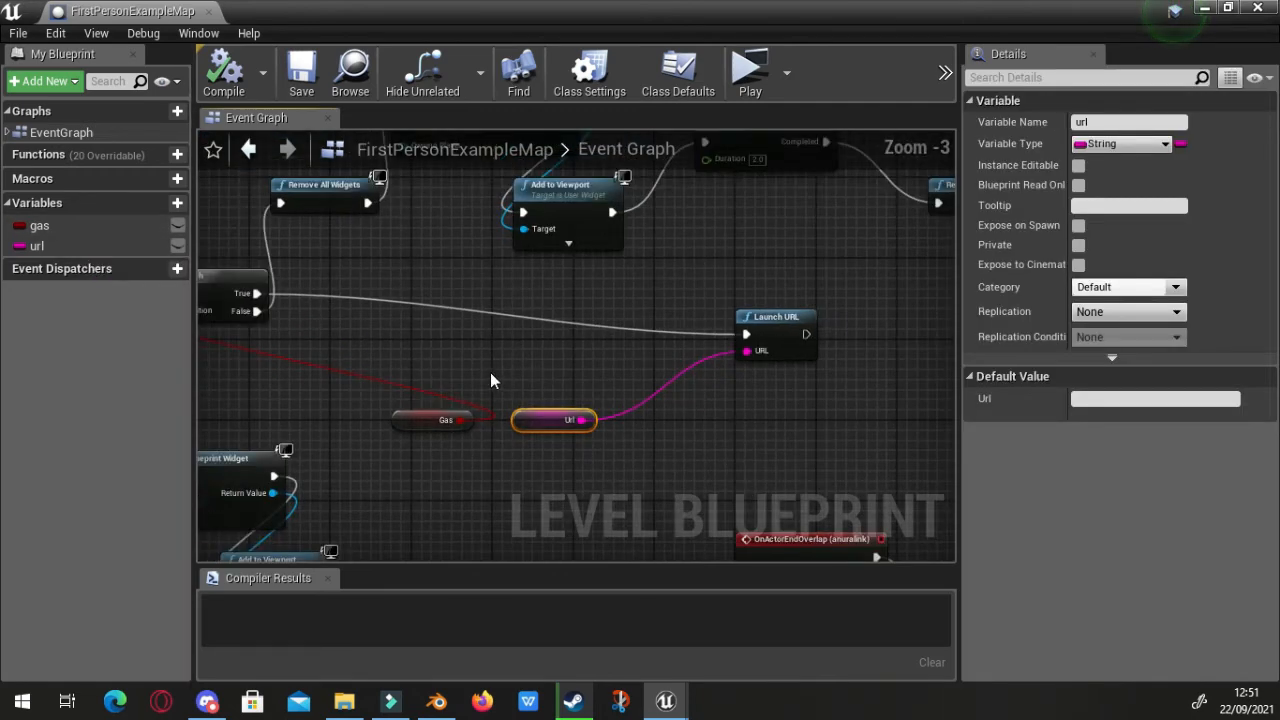
Move the anuralink chain's SET Url node up, closer to its Add to Viewport node
{"action": "scroll", "coordinate": [490, 372], "scroll_direction": "down", "scroll_amount": 3}
{"action": "scroll", "coordinate": [490, 372], "scroll_direction": "up", "scroll_amount": 2}
{"action": "right_click_drag", "start_coordinate": [418, 463], "coordinate": [669, 300]}
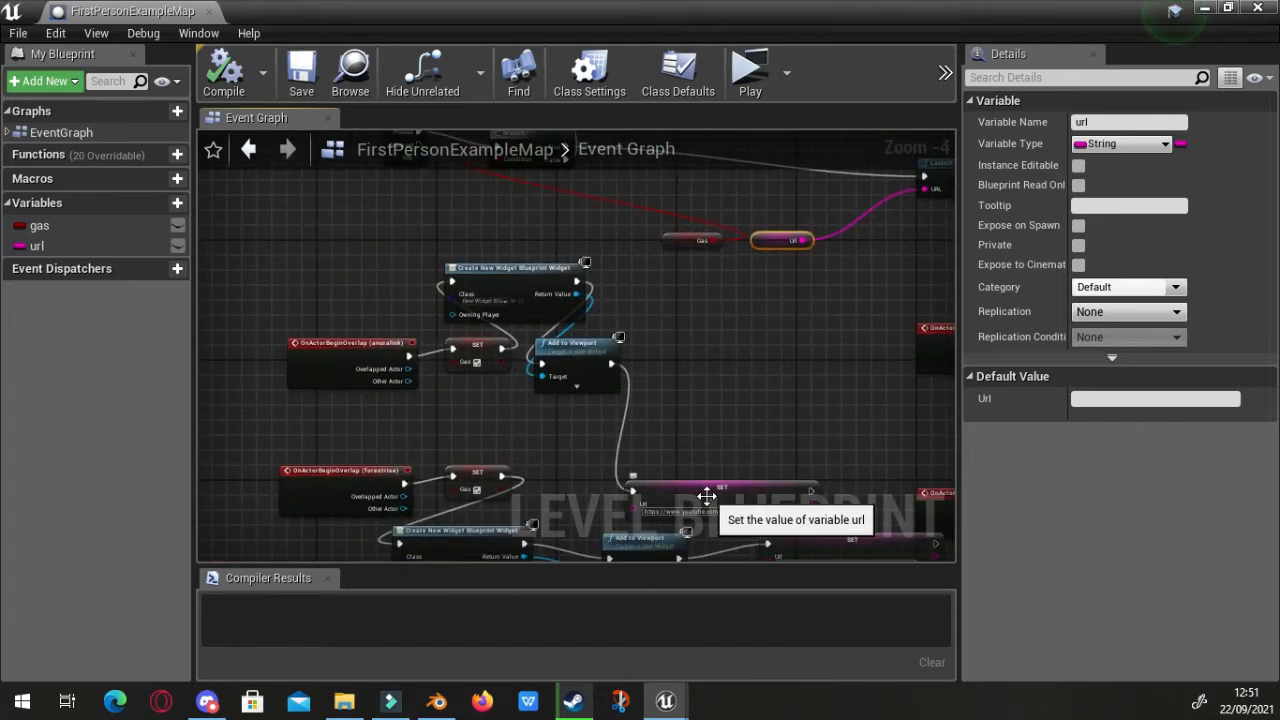
{"action": "left_click_drag", "start_coordinate": [704, 484], "coordinate": [704, 417]}
Examine the anuralink begin-overlap event and the SET Gas node it triggers
{"action": "right_click_drag", "start_coordinate": [370, 376], "coordinate": [471, 465]}
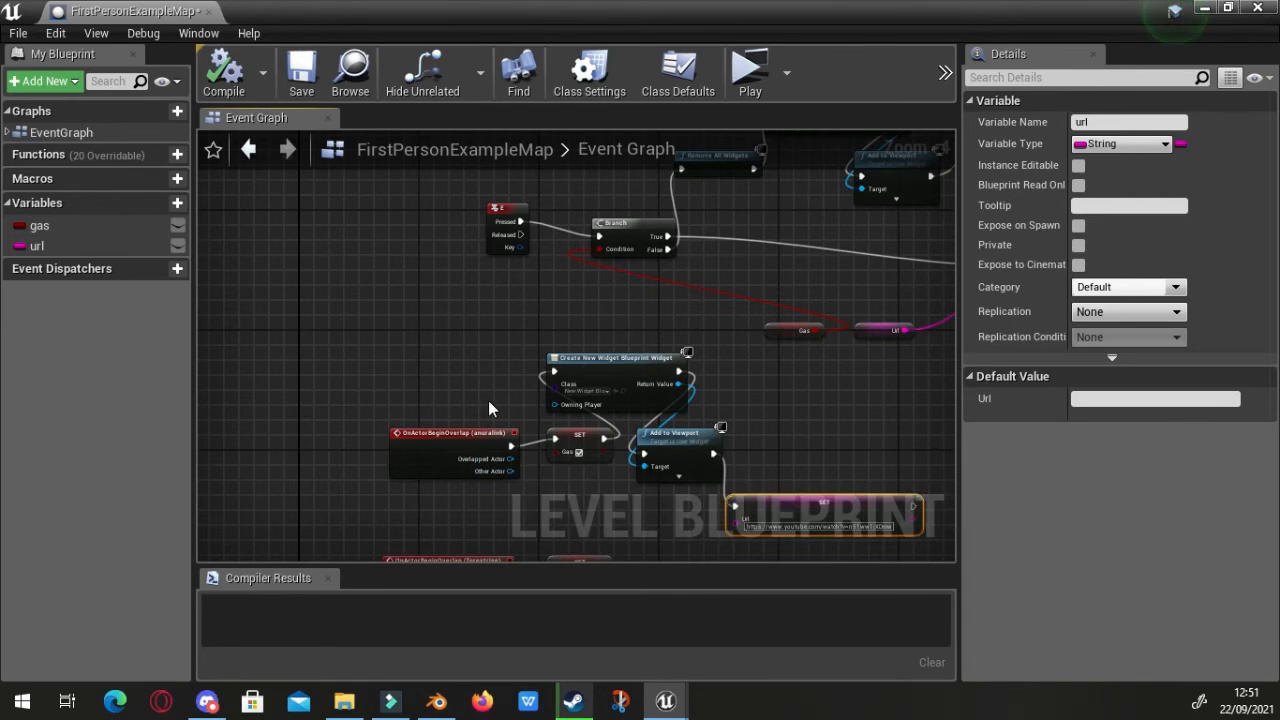
{"action": "scroll", "coordinate": [488, 400], "scroll_direction": "up", "scroll_amount": 5}
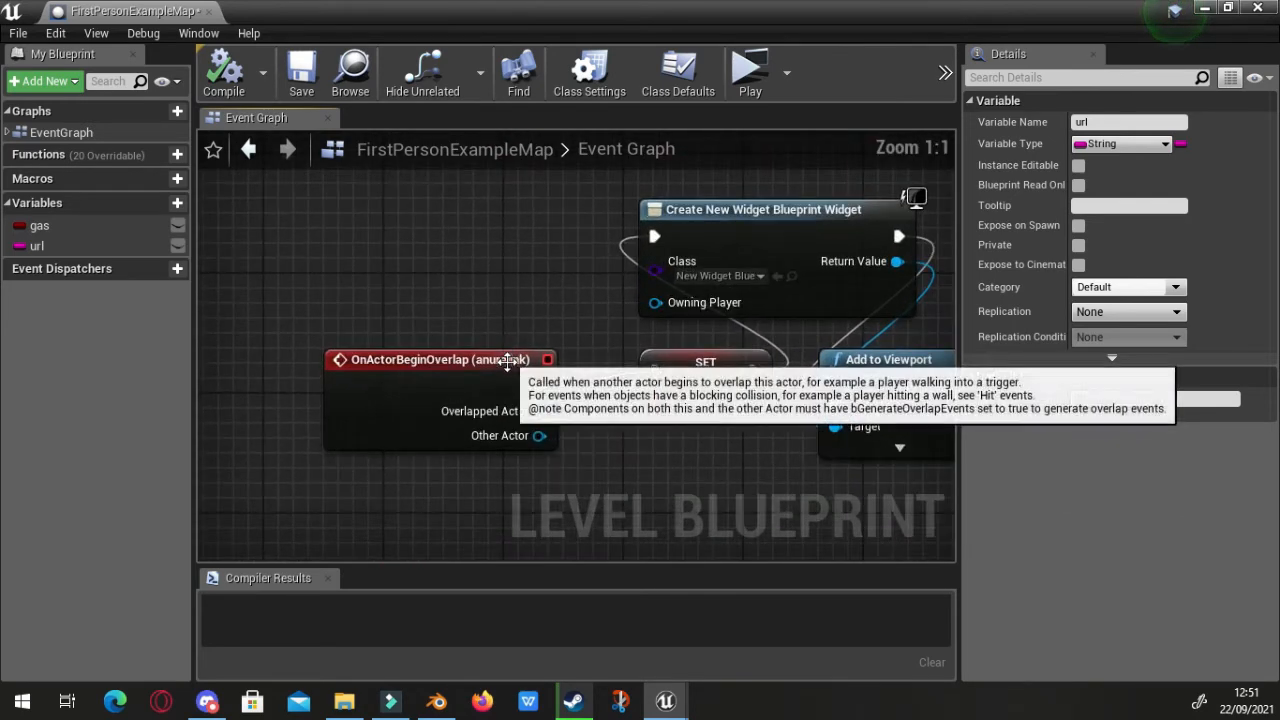
{"action": "right_click_drag", "start_coordinate": [627, 454], "coordinate": [569, 485]}
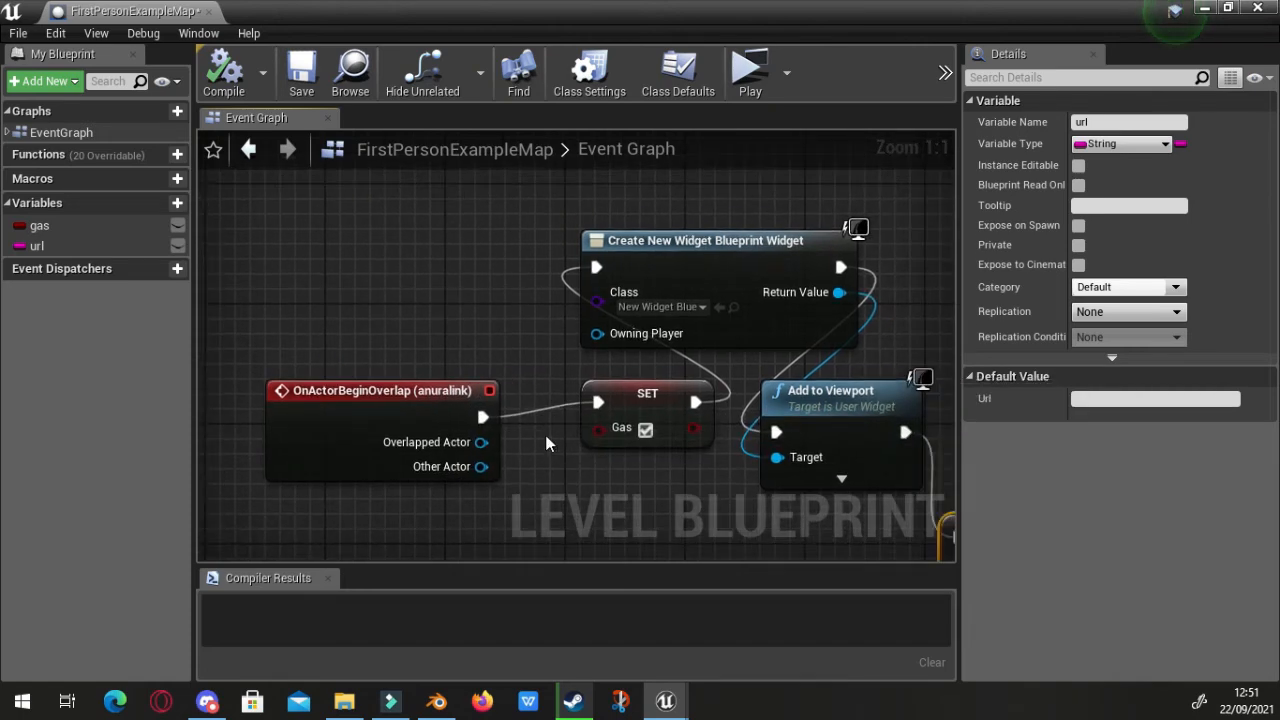
{"action": "right_click_drag", "start_coordinate": [546, 443], "coordinate": [433, 457]}
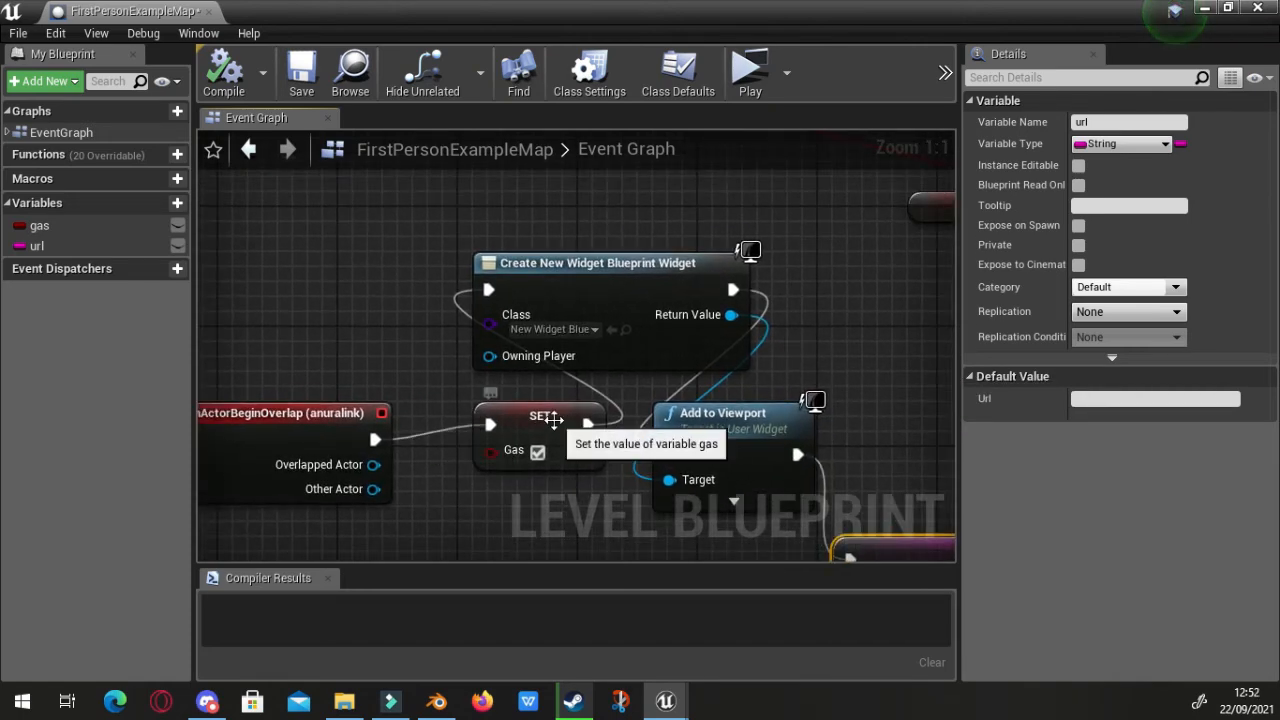
{"action": "left_click", "coordinate": [513, 466]}
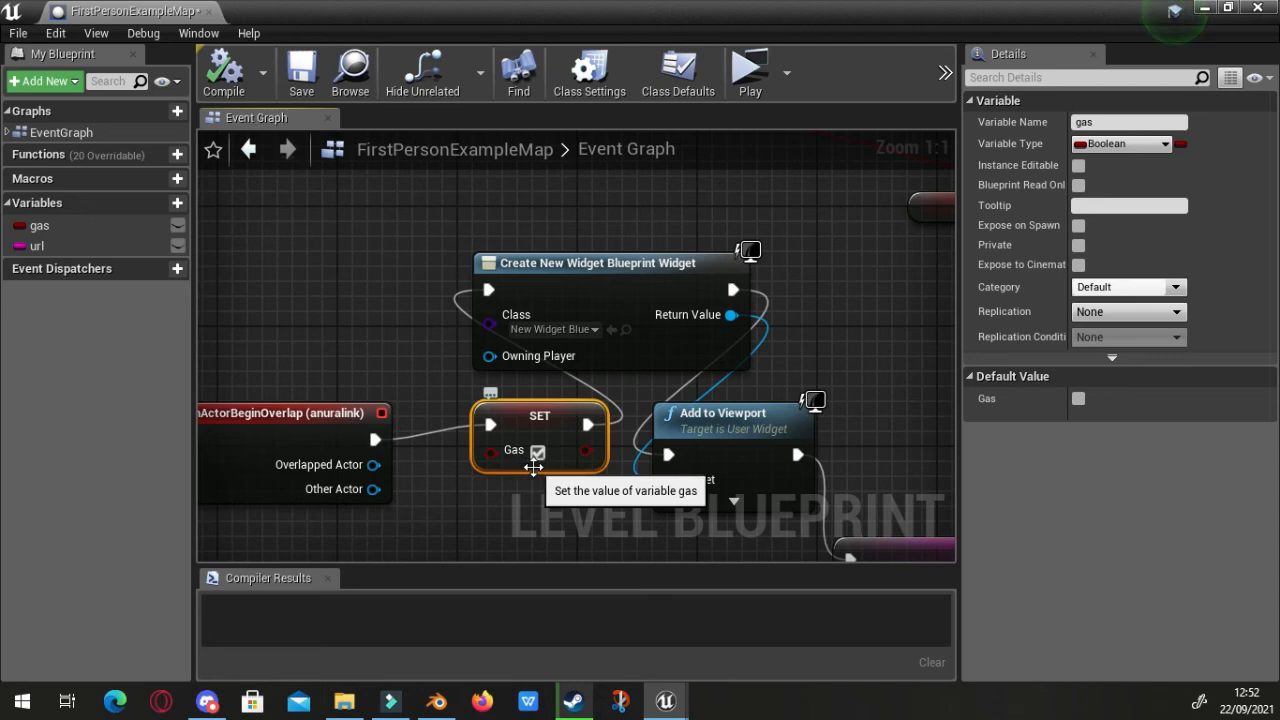
{"action": "scroll", "coordinate": [534, 470], "scroll_direction": "down", "scroll_amount": 5}
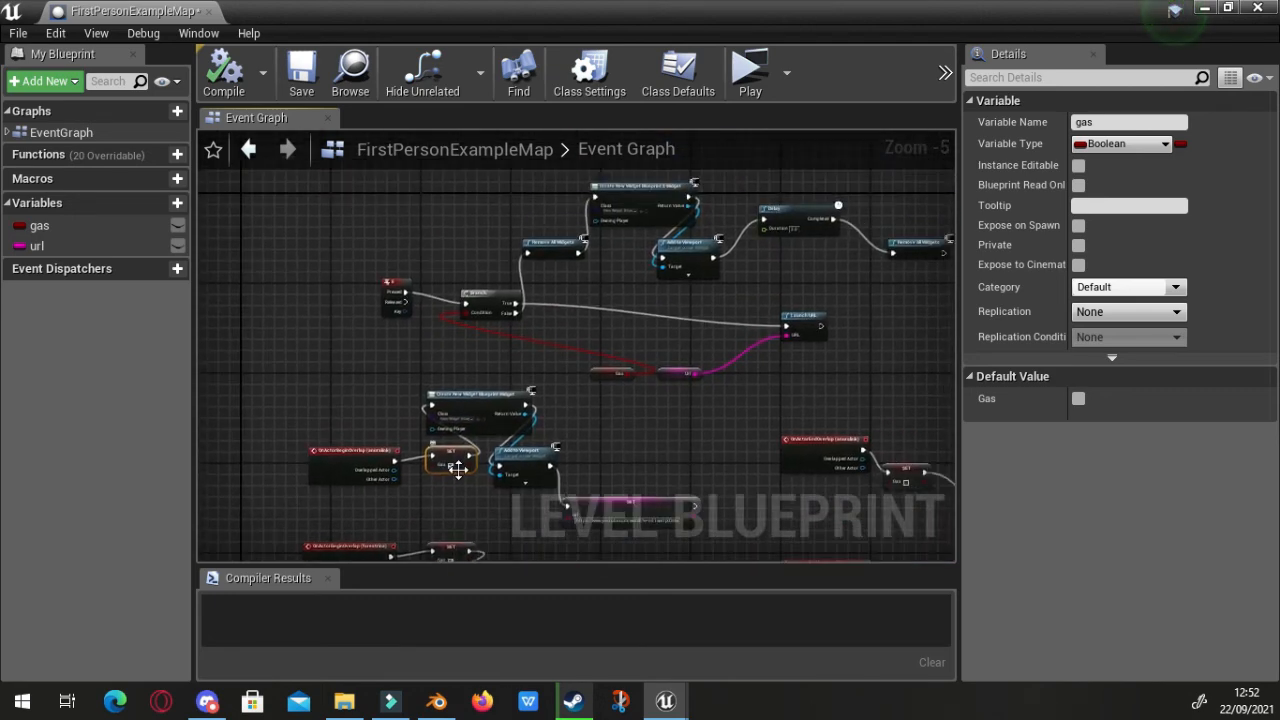
Review the anuralink chain's Create Widget, Add to Viewport and SET Url nodes
{"action": "scroll", "coordinate": [457, 468], "scroll_direction": "up", "scroll_amount": 4}
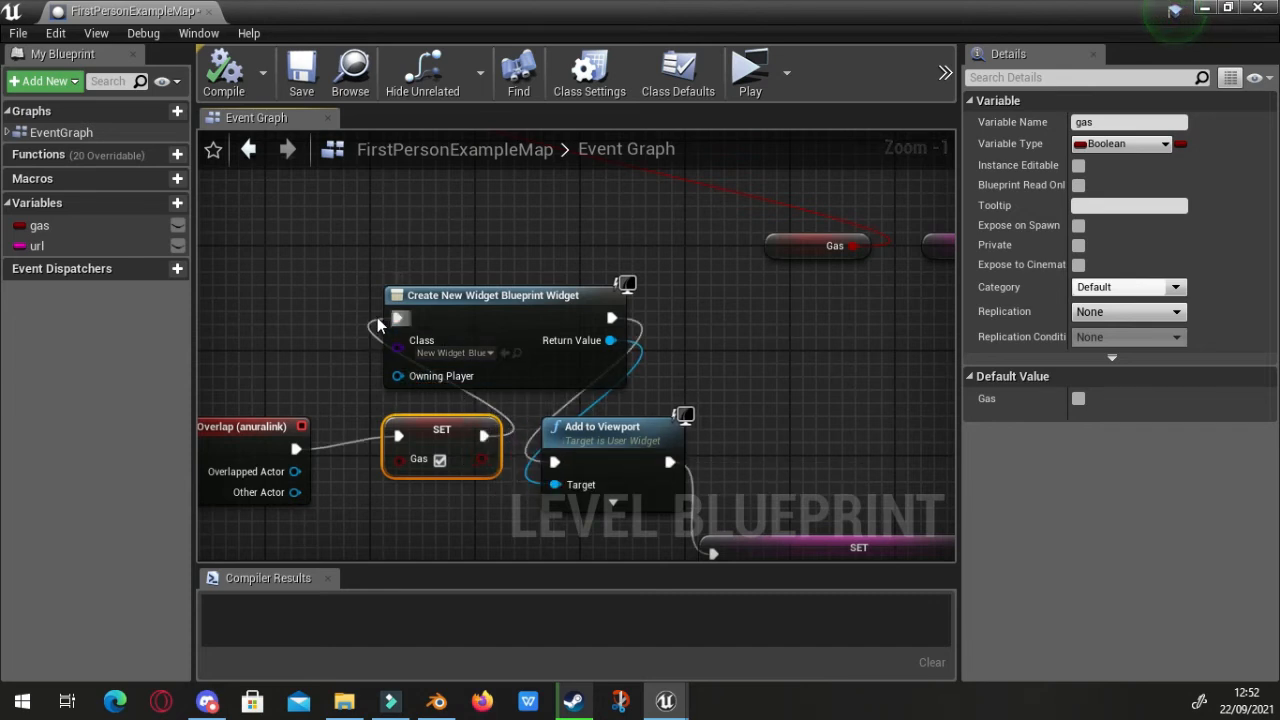
{"action": "left_click", "coordinate": [491, 321]}
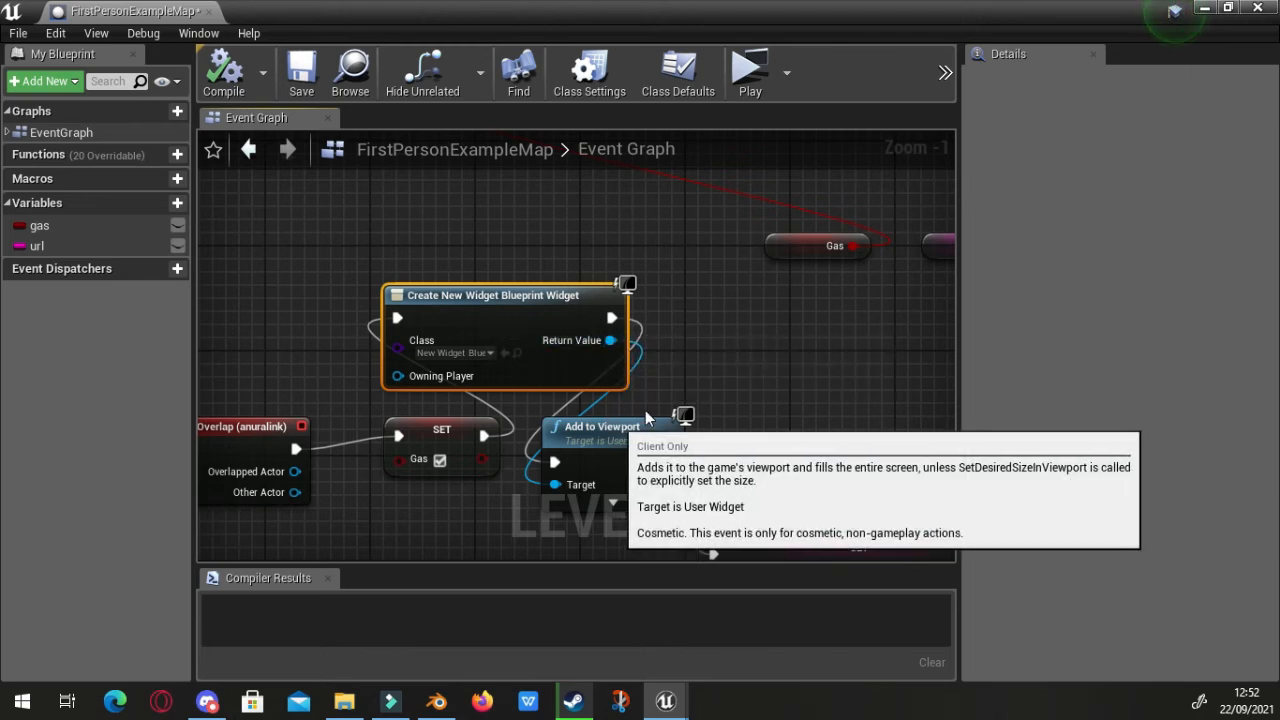
{"action": "right_click_drag", "start_coordinate": [719, 354], "coordinate": [647, 229]}
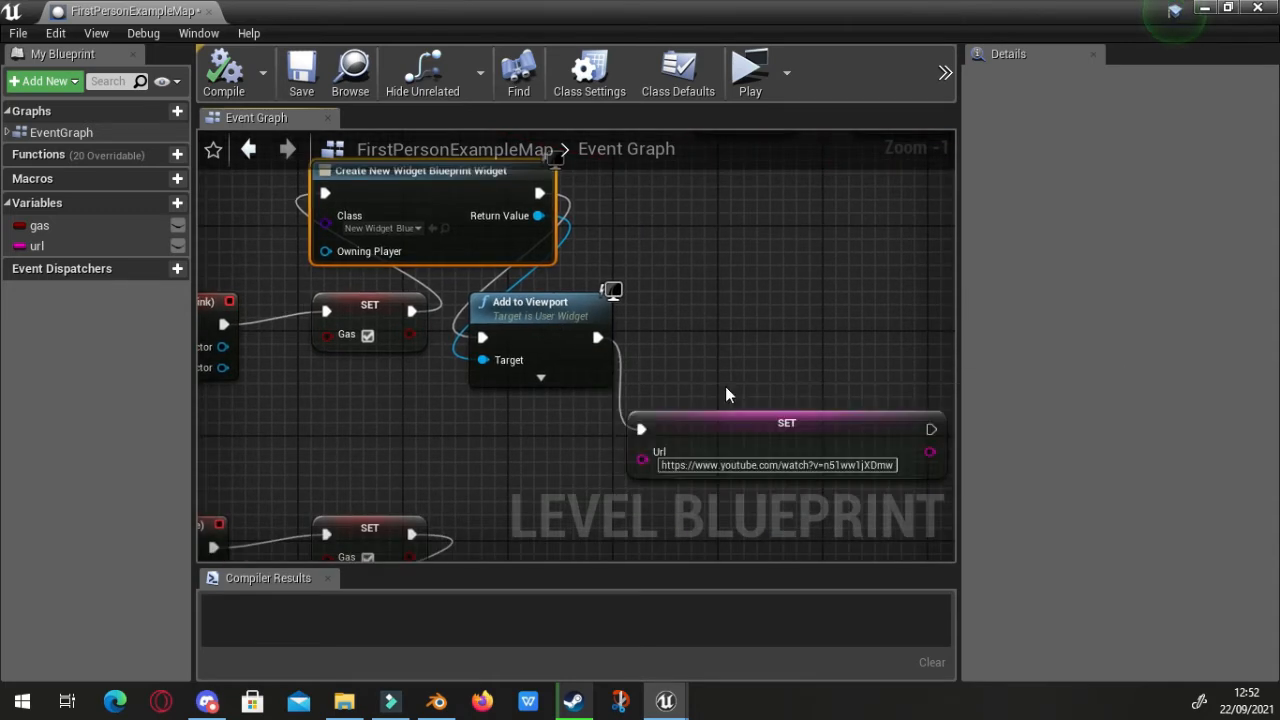
{"action": "left_click", "coordinate": [778, 412]}
{"action": "right_click_drag", "start_coordinate": [778, 410], "coordinate": [568, 402]}
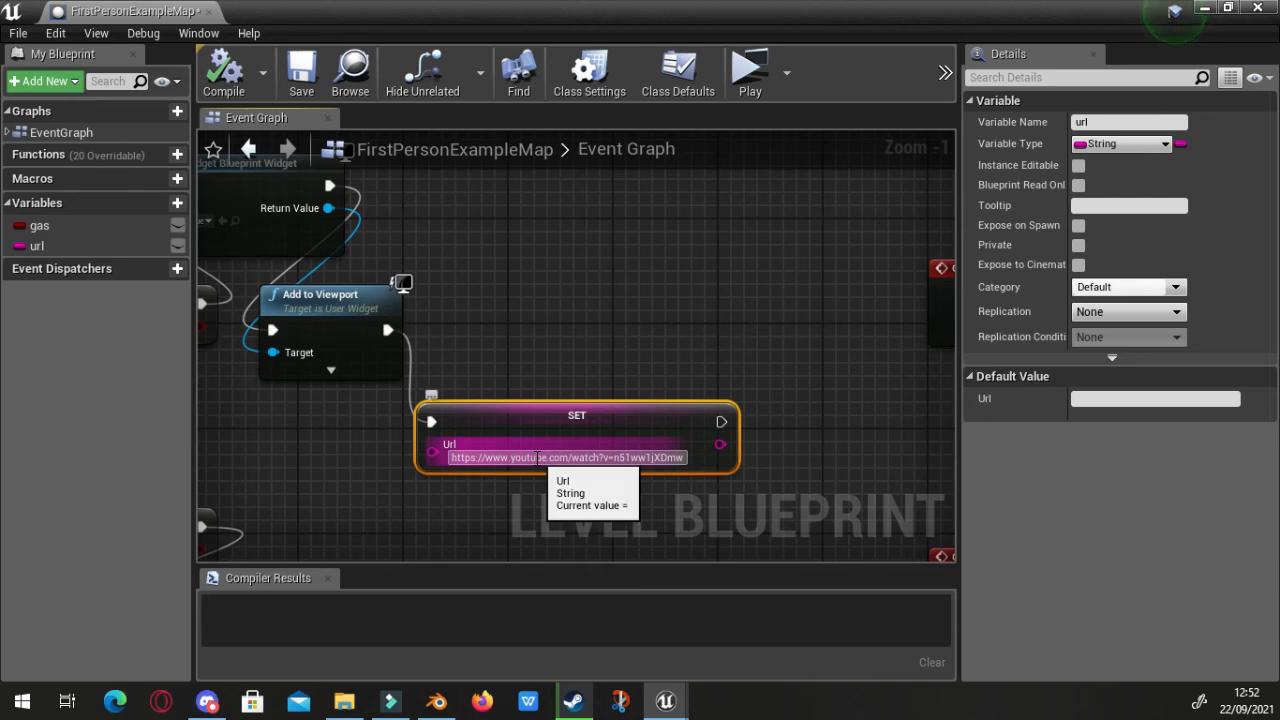
Compare the anuralink begin-overlap chain with the equivalent chains of the other booth triggers
{"action": "scroll", "coordinate": [537, 458], "scroll_direction": "down", "scroll_amount": 4}
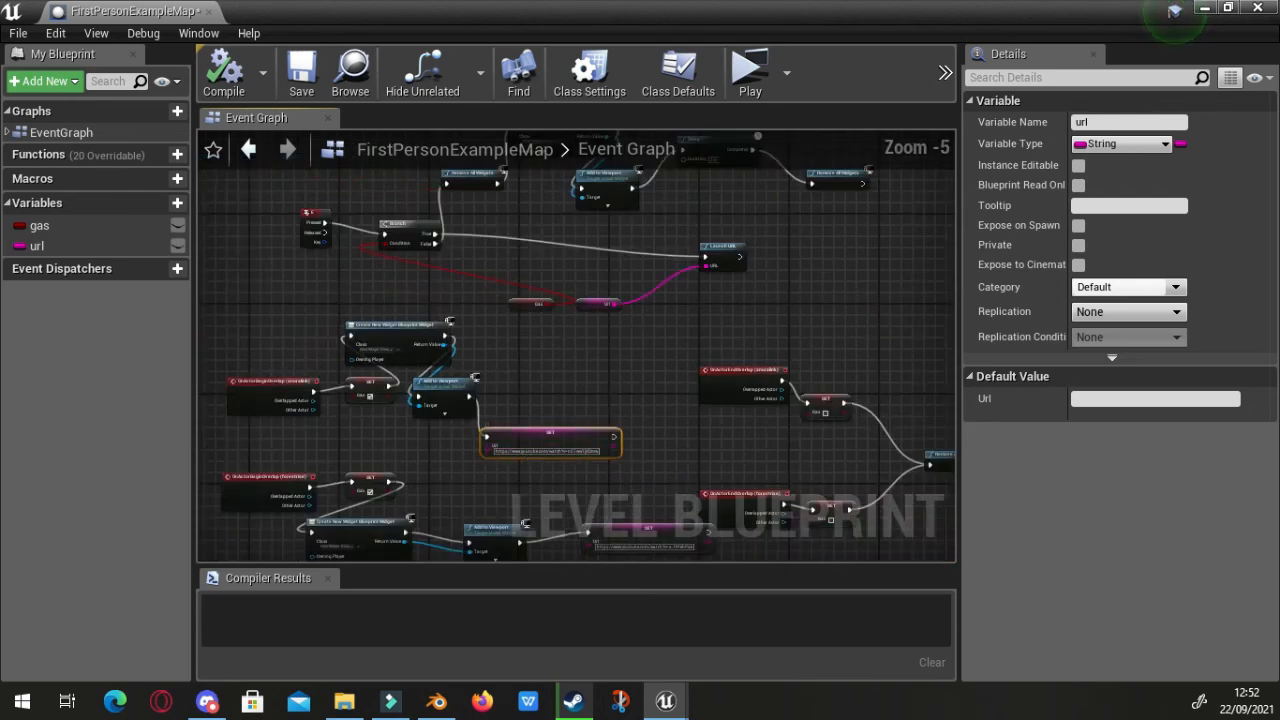
{"action": "left_click", "coordinate": [405, 415]}
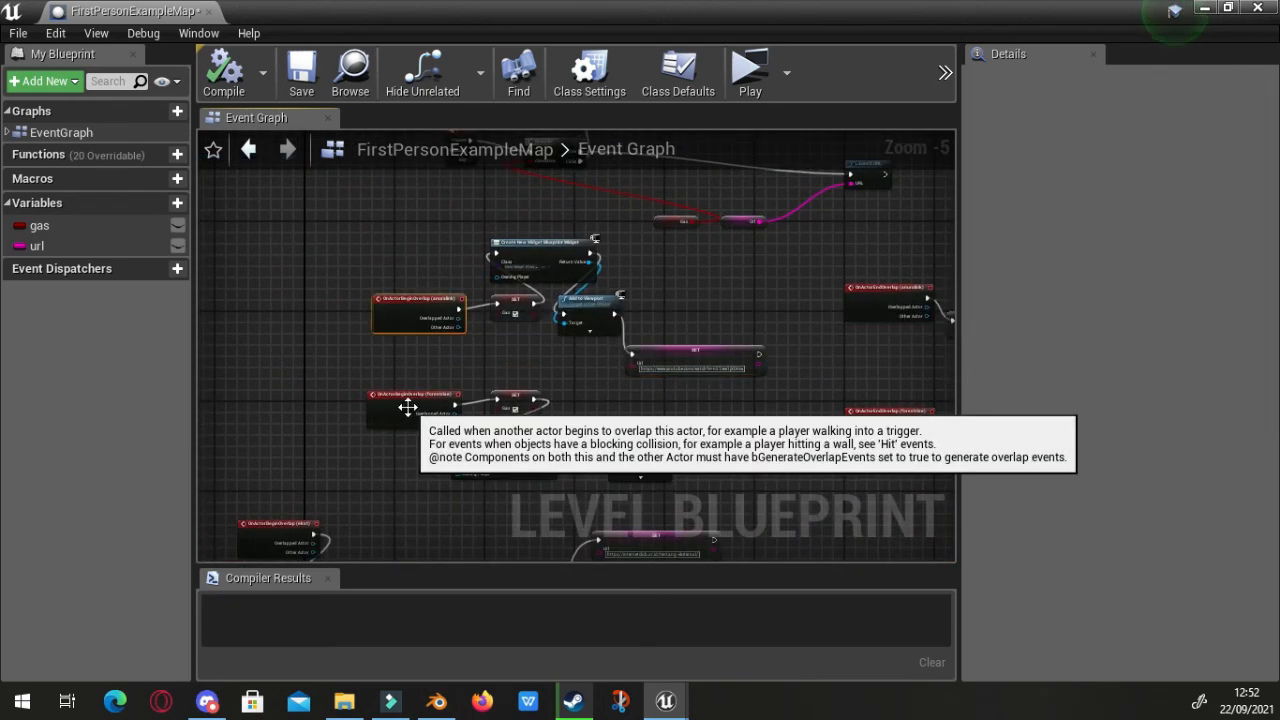
{"action": "mouse_move", "coordinate": [408, 408]}
{"action": "right_mouse_down"}
{"action": "mouse_move", "coordinate": [441, 488]}
{"action": "mouse_move", "coordinate": [405, 427]}
{"action": "right_mouse_up"}
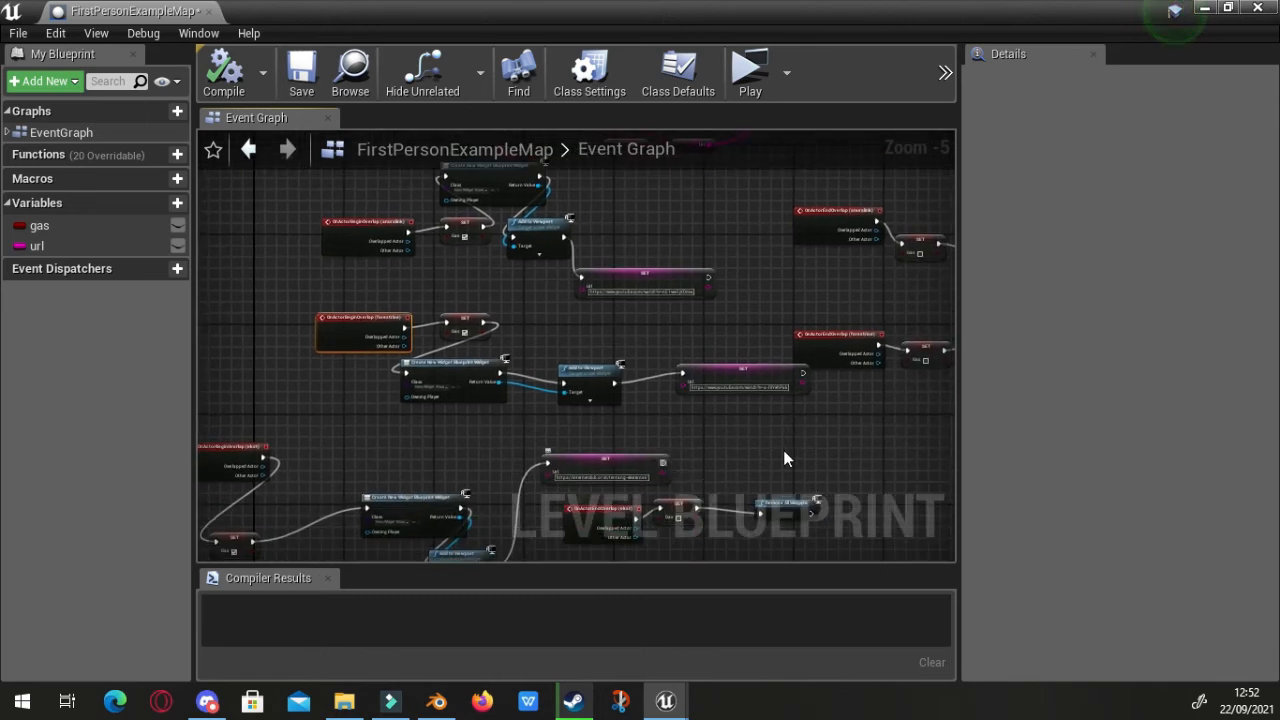
Return to the level and inspect the yellow marker and trigger box in front of the Twitter board
{"action": "left_click", "coordinate": [1203, 9]}
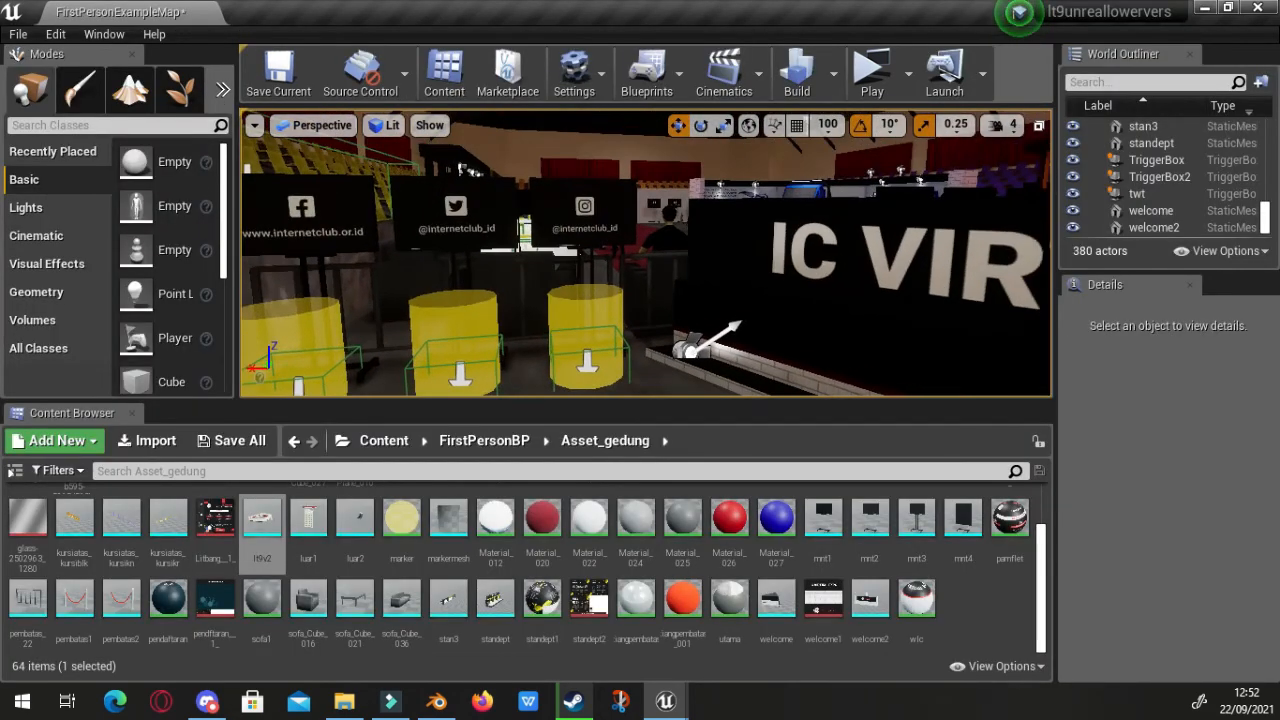
{"action": "left_click", "coordinate": [622, 327]}
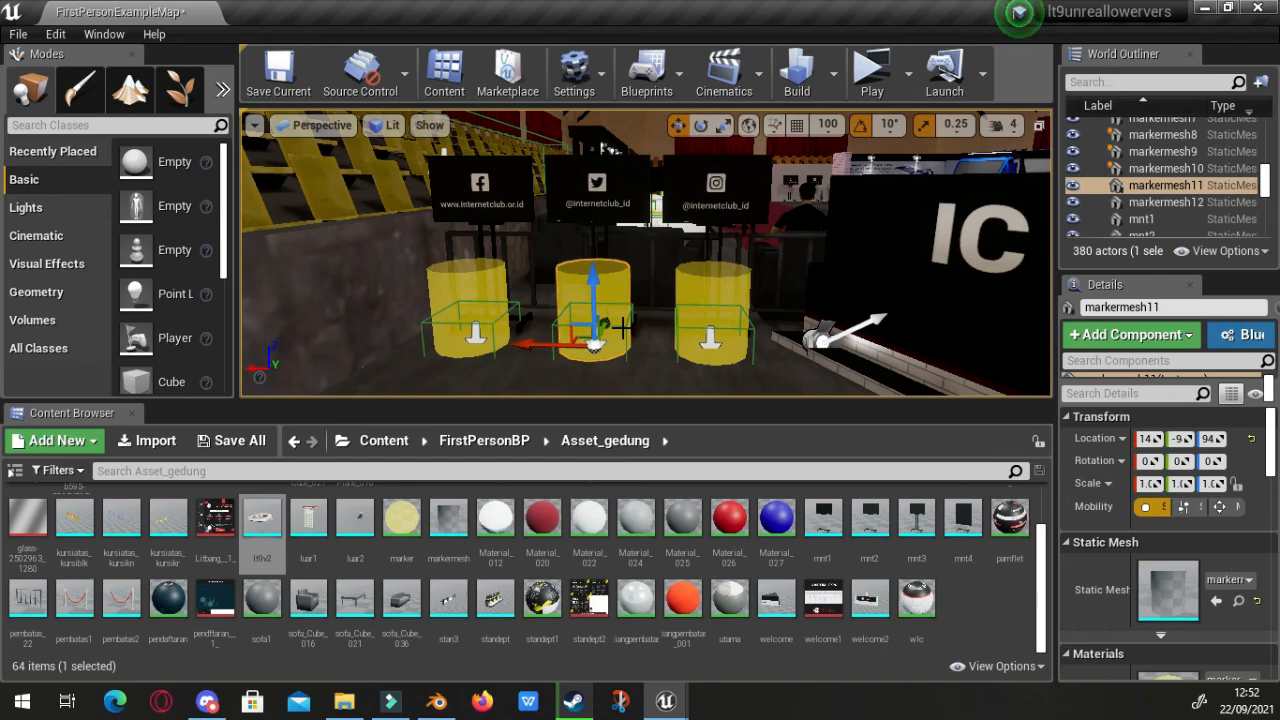
{"action": "right_click_drag", "start_coordinate": [622, 327], "coordinate": [660, 287]}
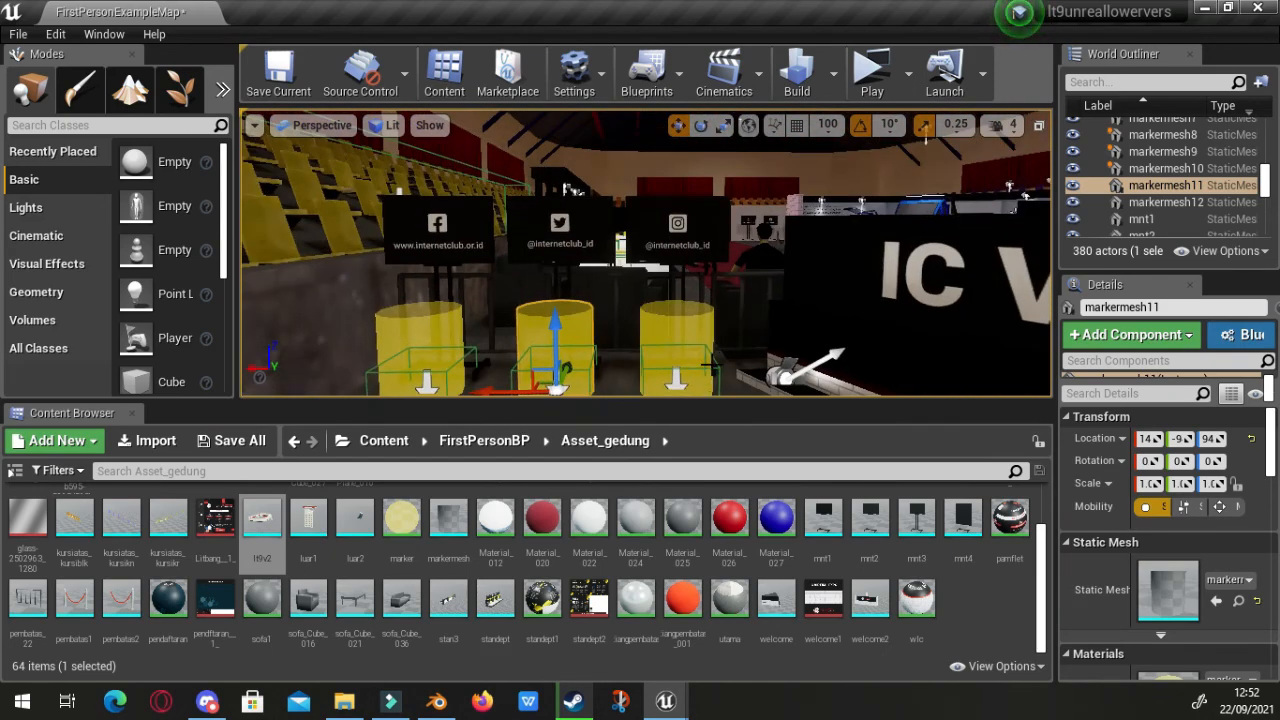
Fly through the sports hall to view the stage, the booths and their trigger markers, and the seating area
{"action": "right_click_drag", "start_coordinate": [711, 363], "coordinate": [604, 378]}
{"action": "key", "text": "w"}
{"action": "key", "text": "w"}
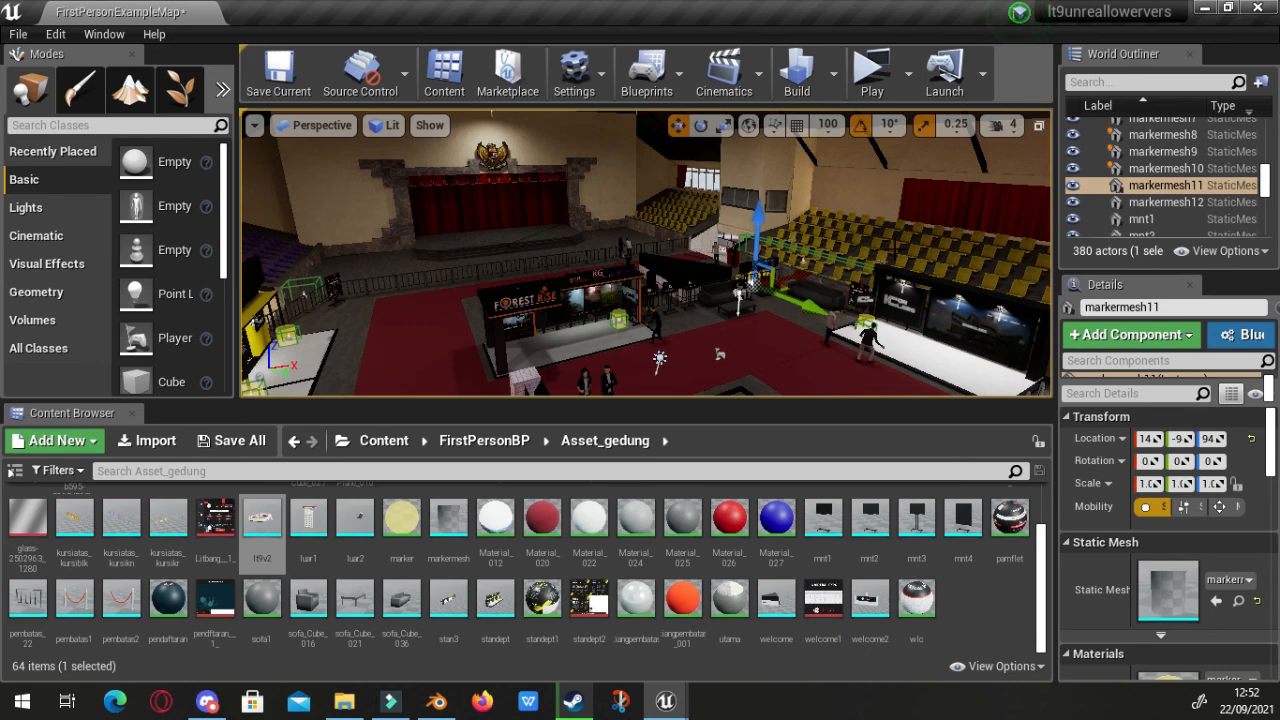
{"action": "right_click_drag", "start_coordinate": [604, 378], "coordinate": [885, 355]}
{"action": "key", "text": "w"}
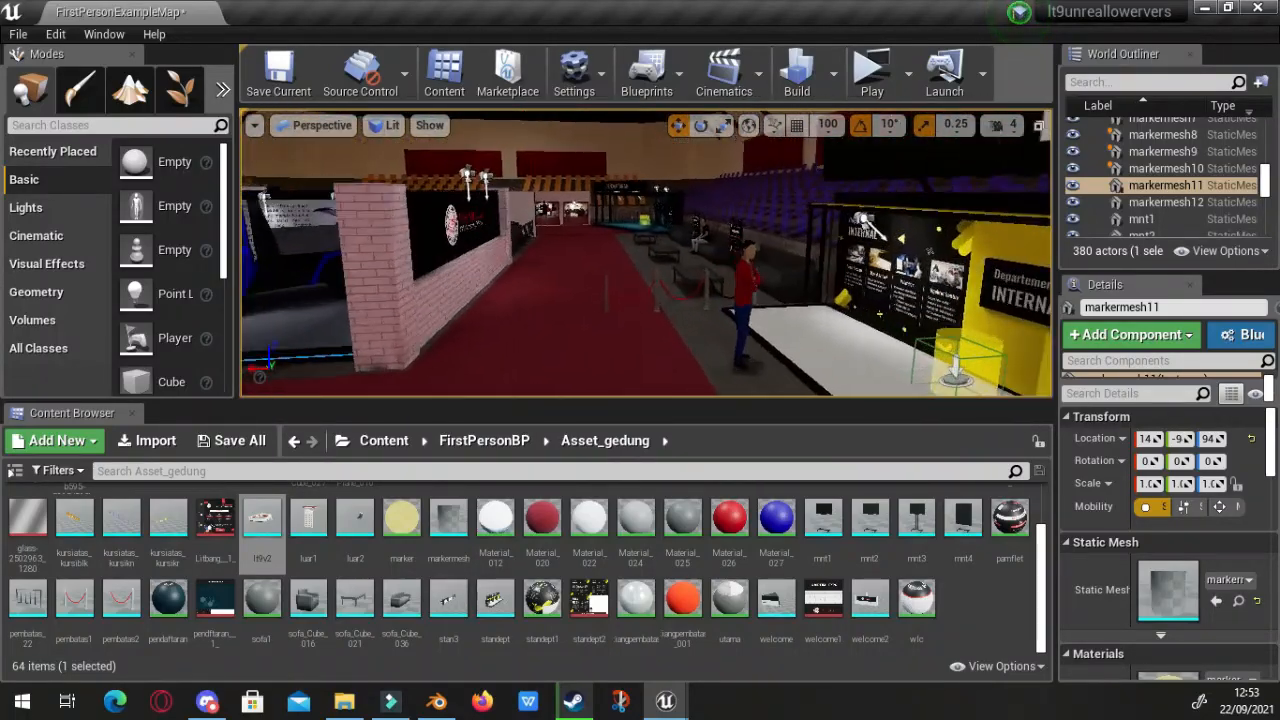
{"action": "key", "text": "w"}
{"action": "right_click_drag", "start_coordinate": [528, 198], "coordinate": [532, 198]}
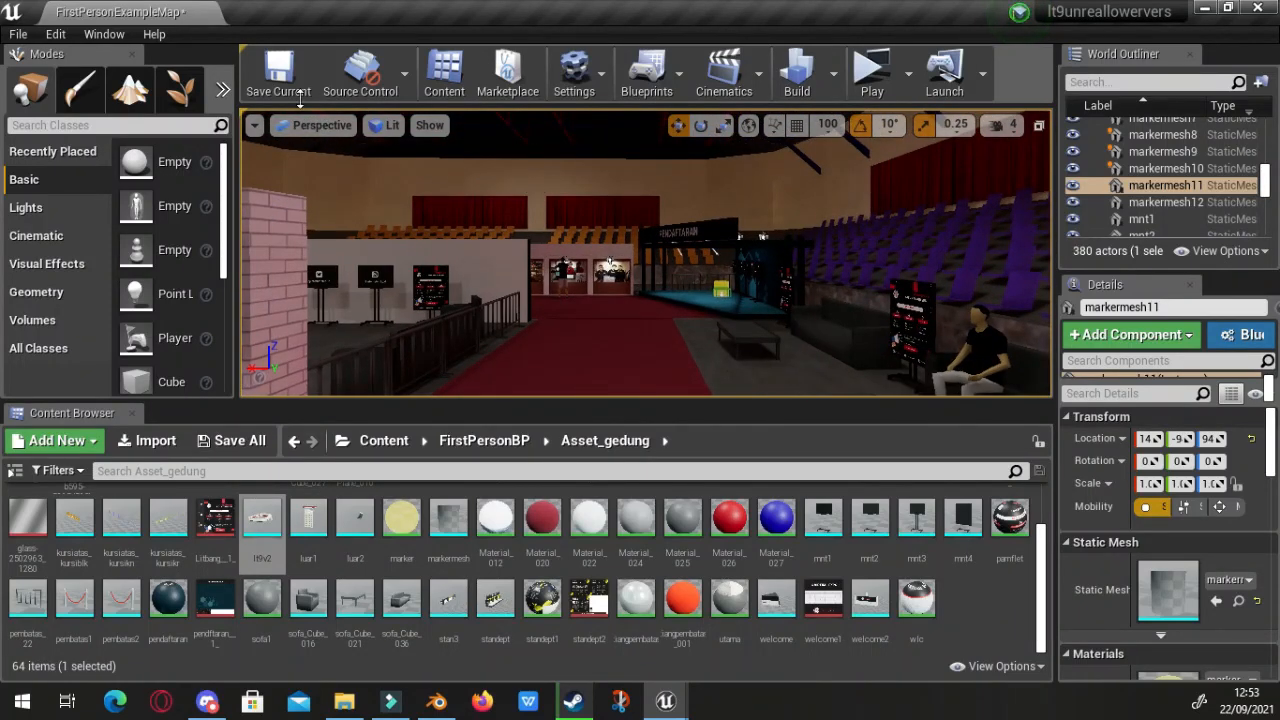